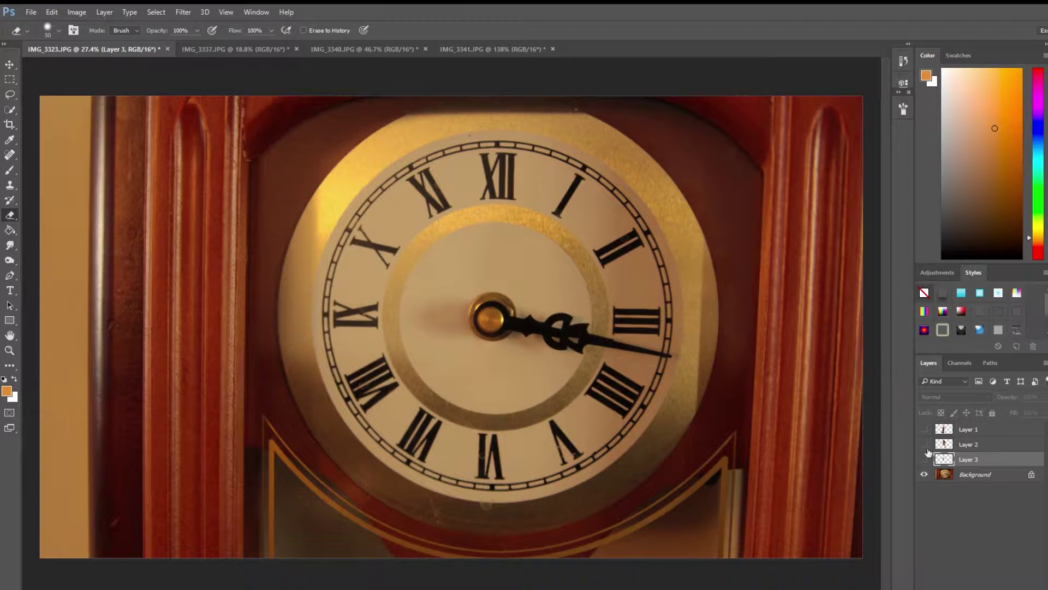
Duplicate the background layer and crop the image to a square framing the clock face
left_click(975, 478)
left_click_drag(1010, 478, 1015, 589)
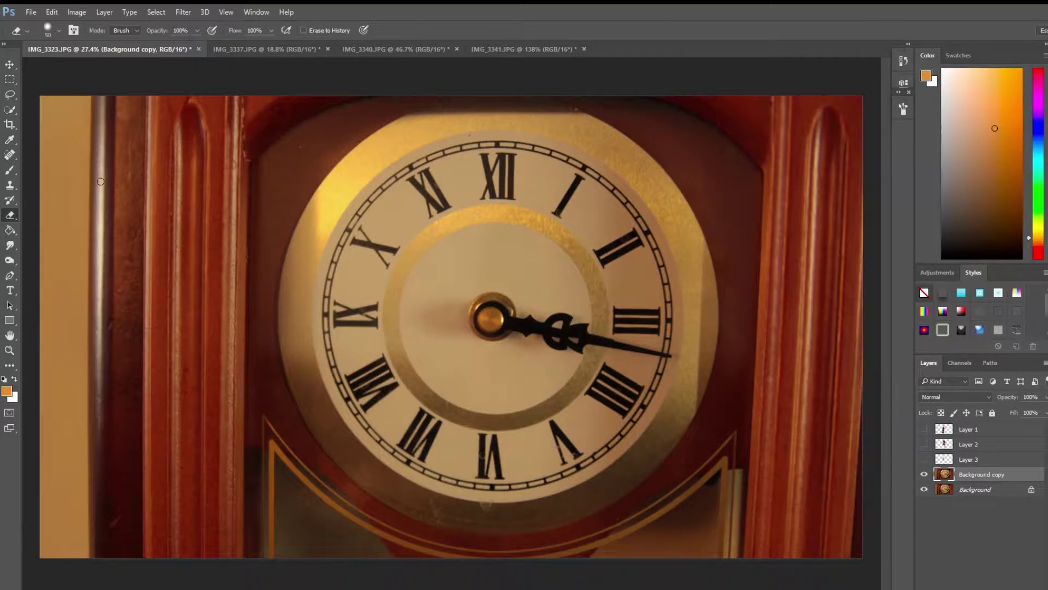
left_click(9, 126)
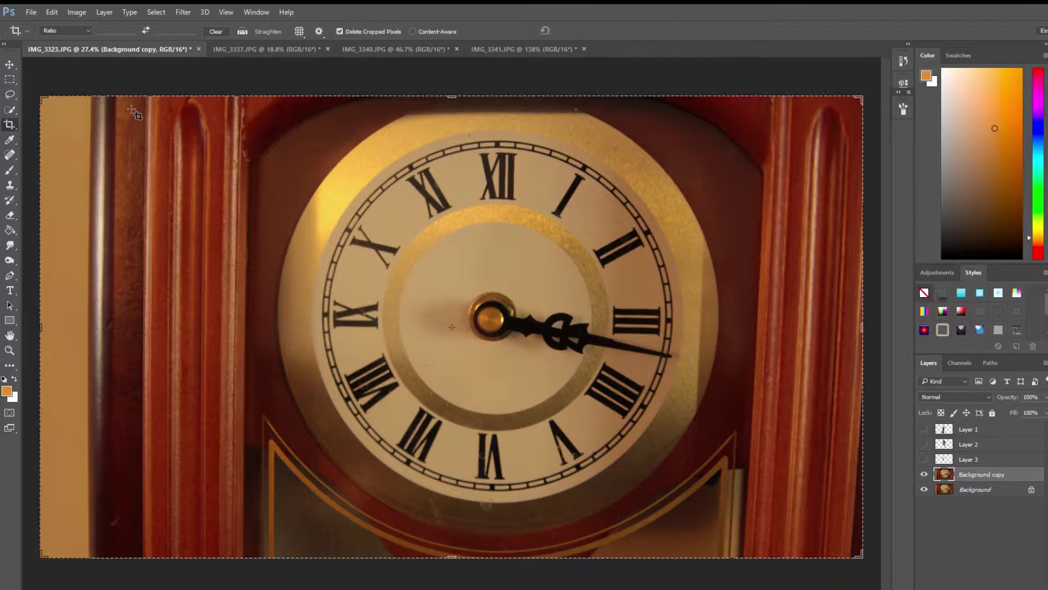
left_click_drag(128, 101, 765, 564)
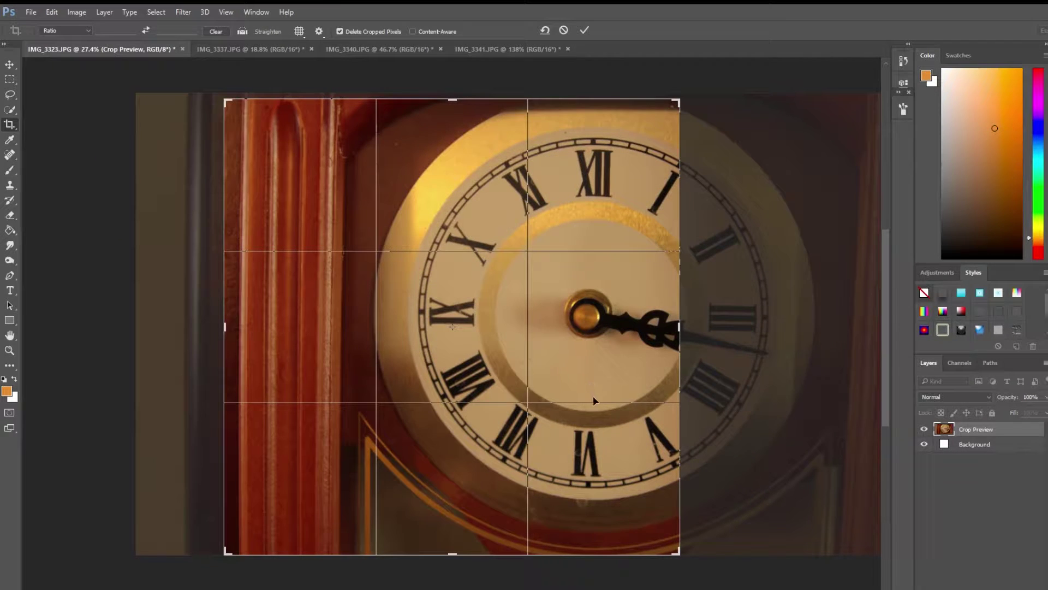
left_click_drag(593, 395, 409, 398)
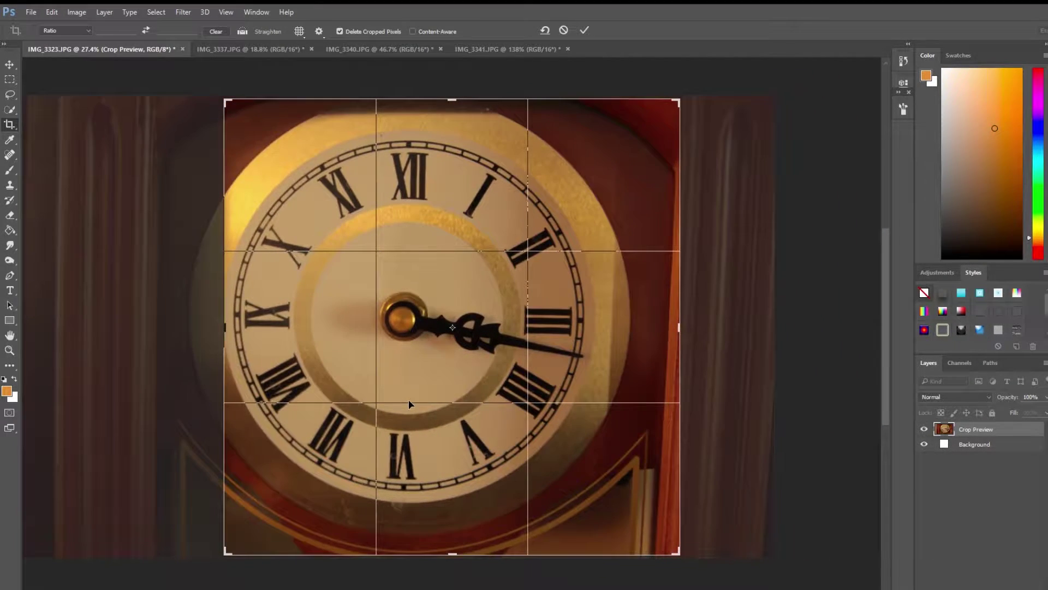
left_click(449, 442)
left_click_drag(679, 101, 681, 98)
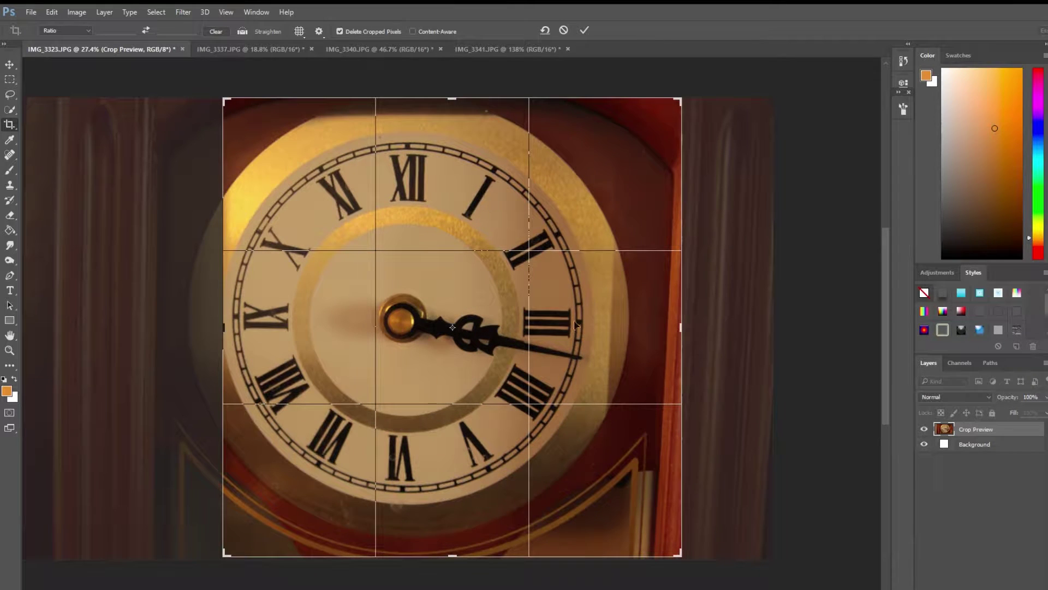
left_click_drag(682, 557, 683, 556)
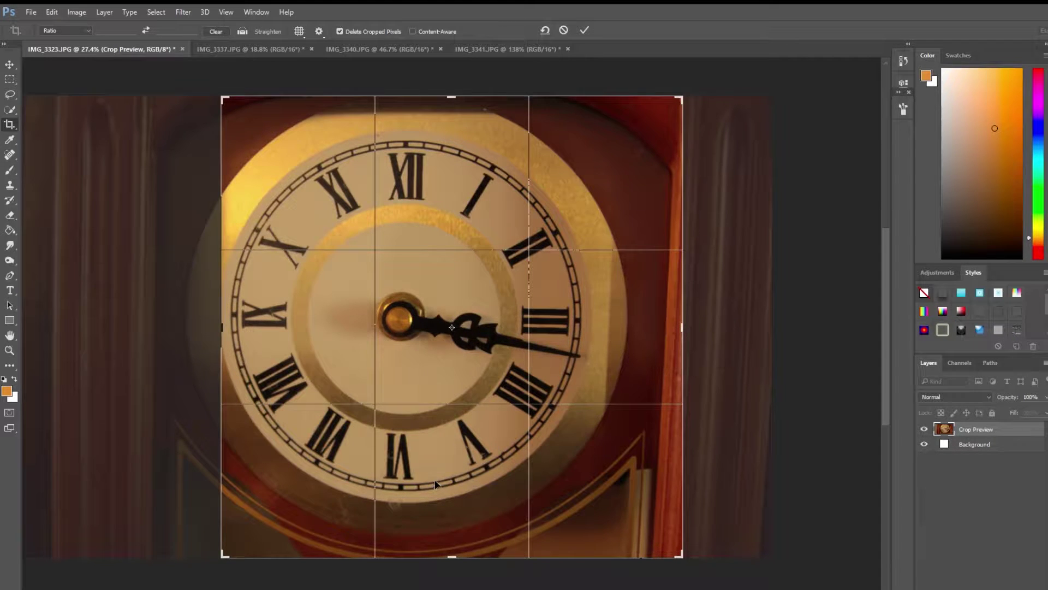
left_click_drag(435, 484, 435, 471)
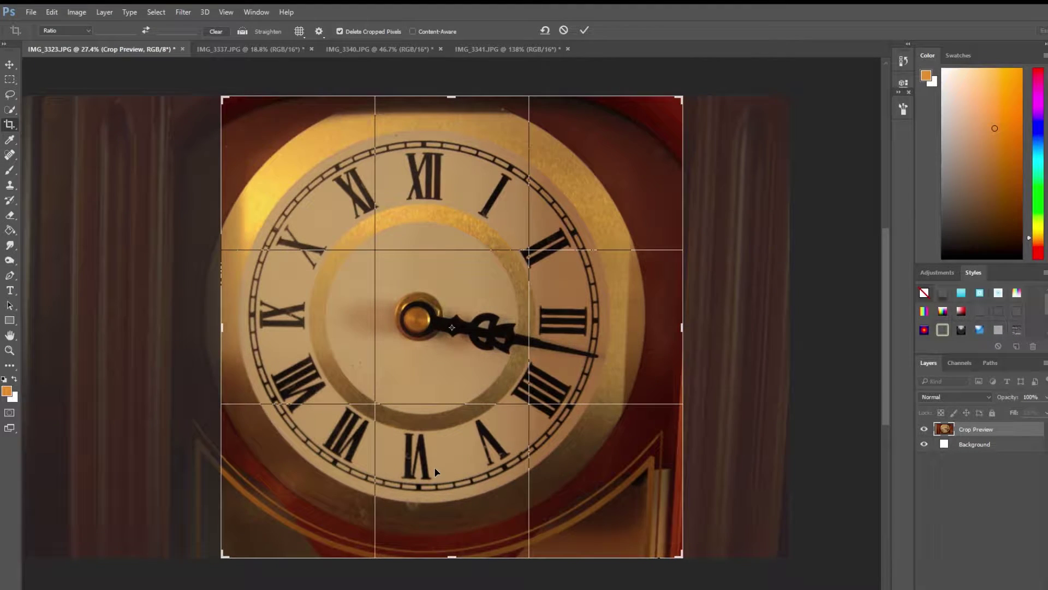
double_click(435, 469)
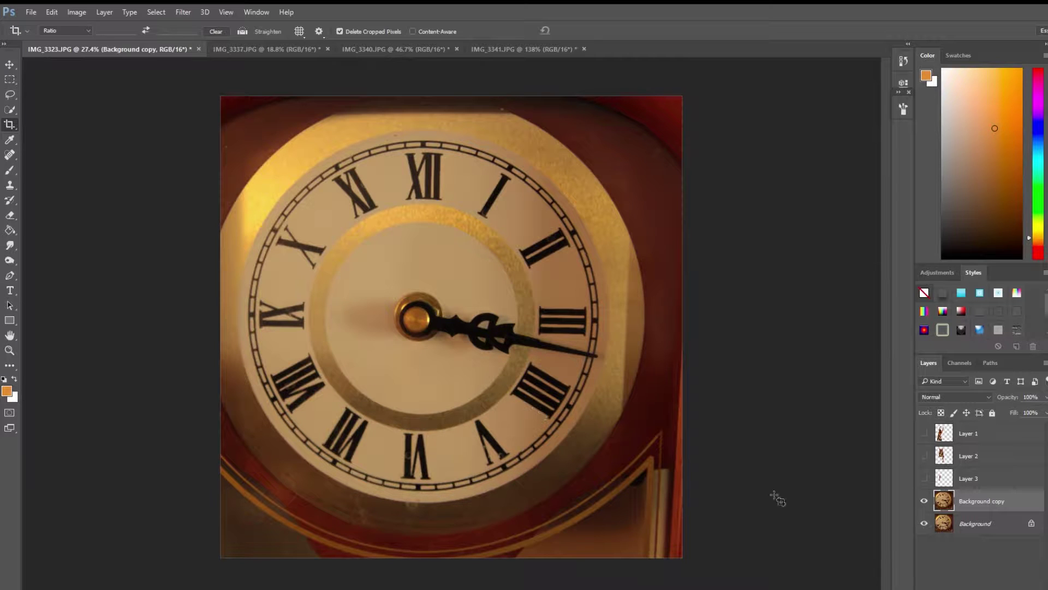
Show Layer 1, scale the woman's upper body to about 38%, and position it with her hands gripping the clock's minute hand
left_click(924, 435)
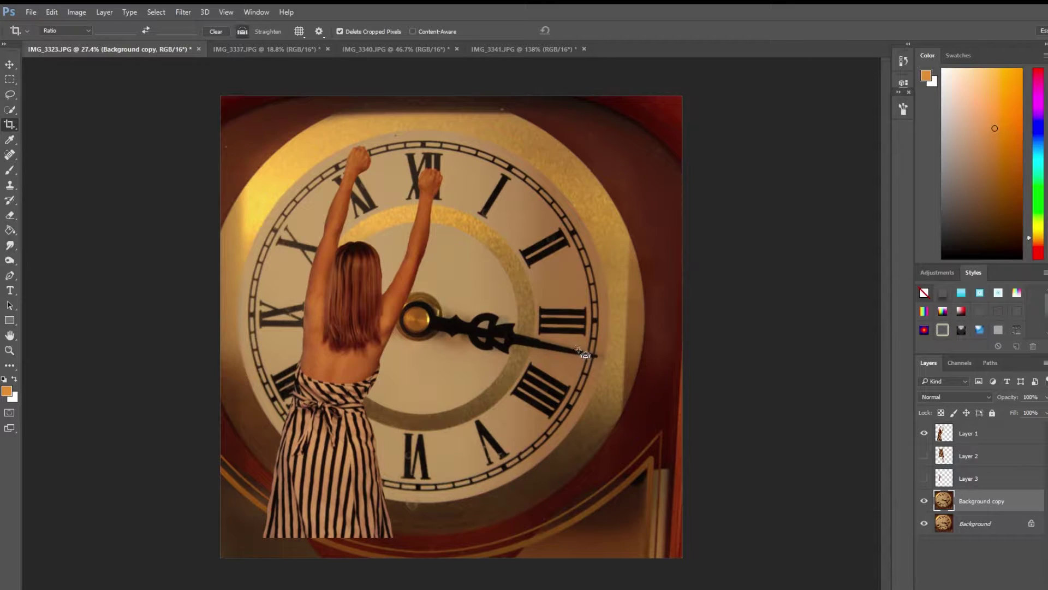
key("ctrl+t")
key("Escape")
left_click(982, 444)
key("ctrl+t")
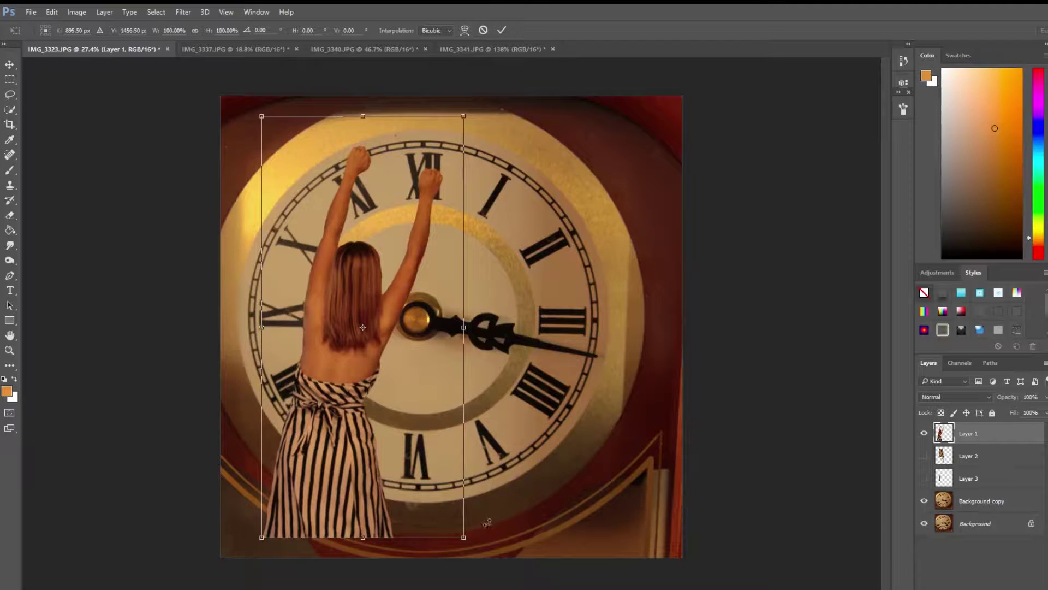
left_click_drag(465, 537, 354, 342)
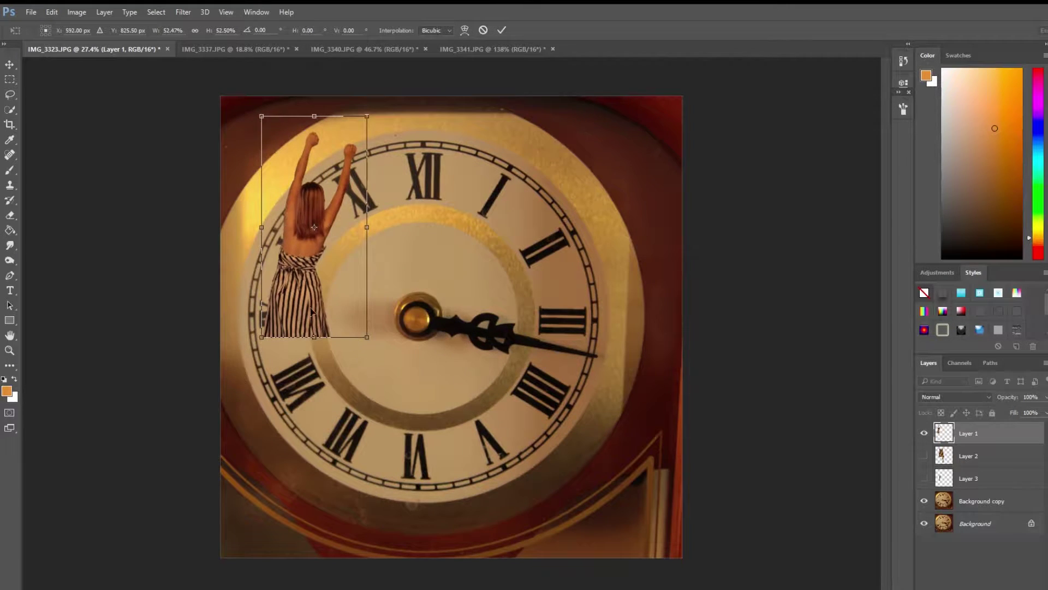
left_click_drag(312, 311, 522, 505)
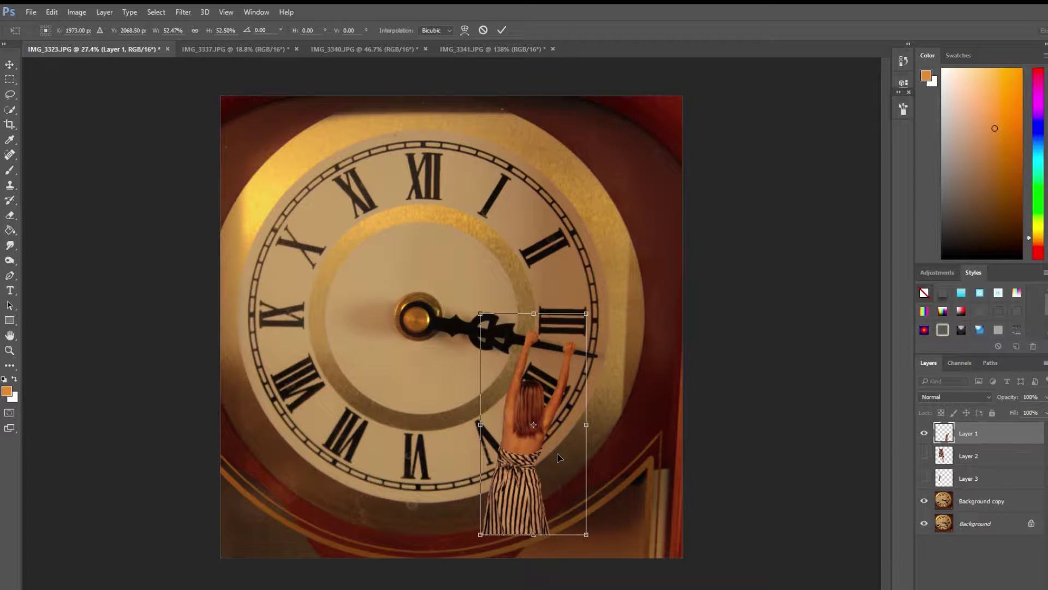
left_click_drag(587, 534, 530, 453)
scroll(522, 479, "up", 3)
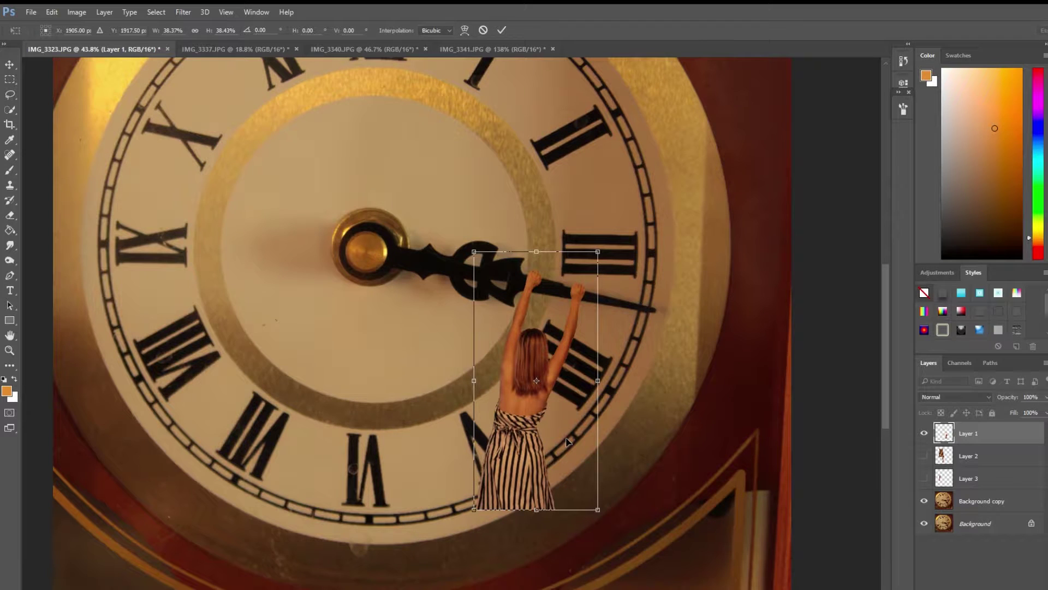
key("c")
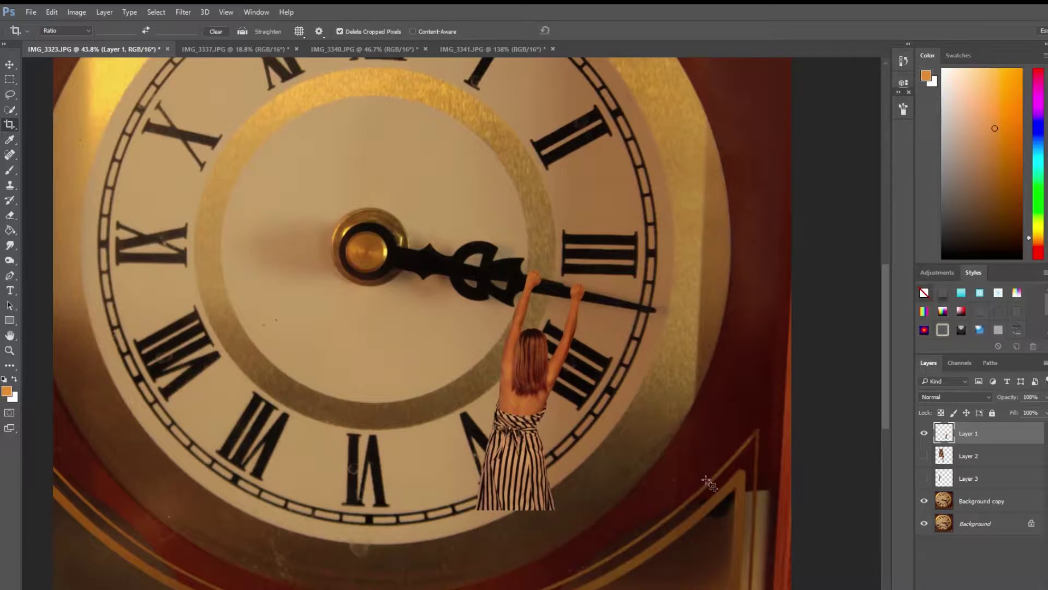
Show Layer 2, scale the skirt and leg to about 40%, and align them beneath the woman's upper body
left_click(925, 457)
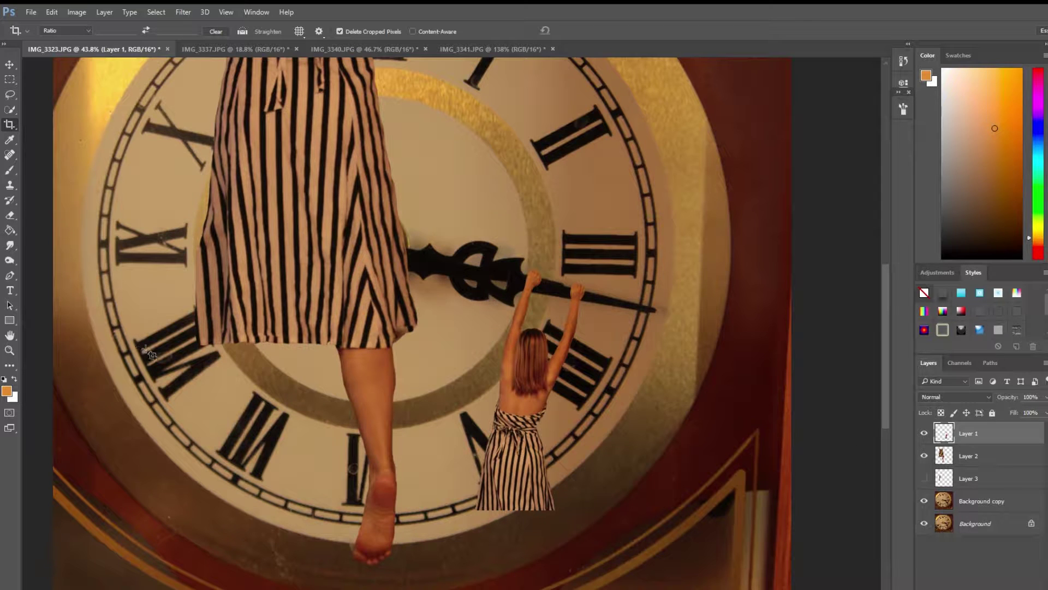
key("ctrl+t")
key("Return")
left_click(969, 456)
key("ctrl+t")
key("ctrl+0")
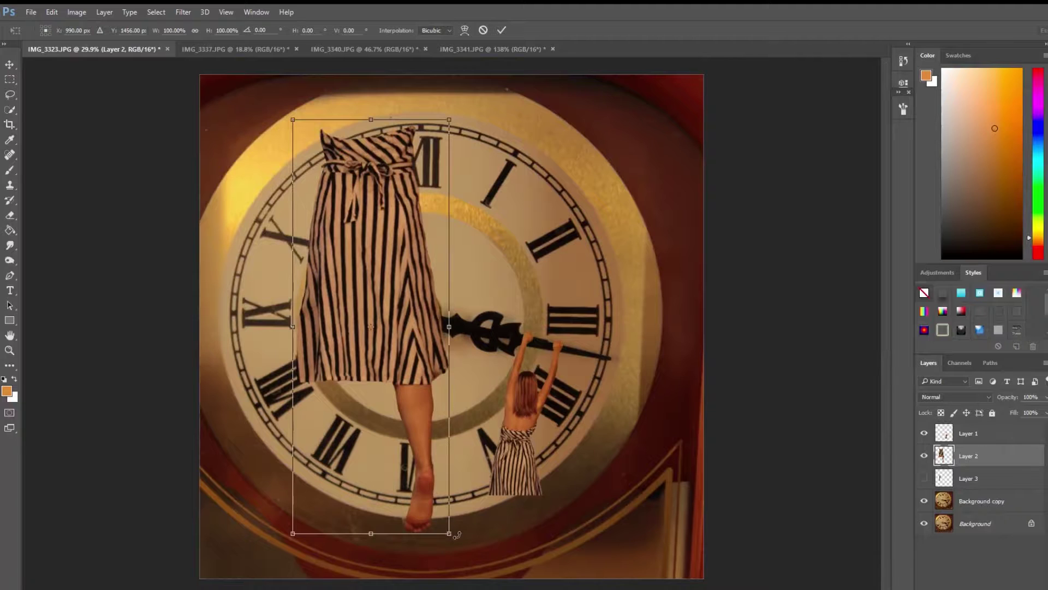
left_click_drag(449, 532, 314, 285)
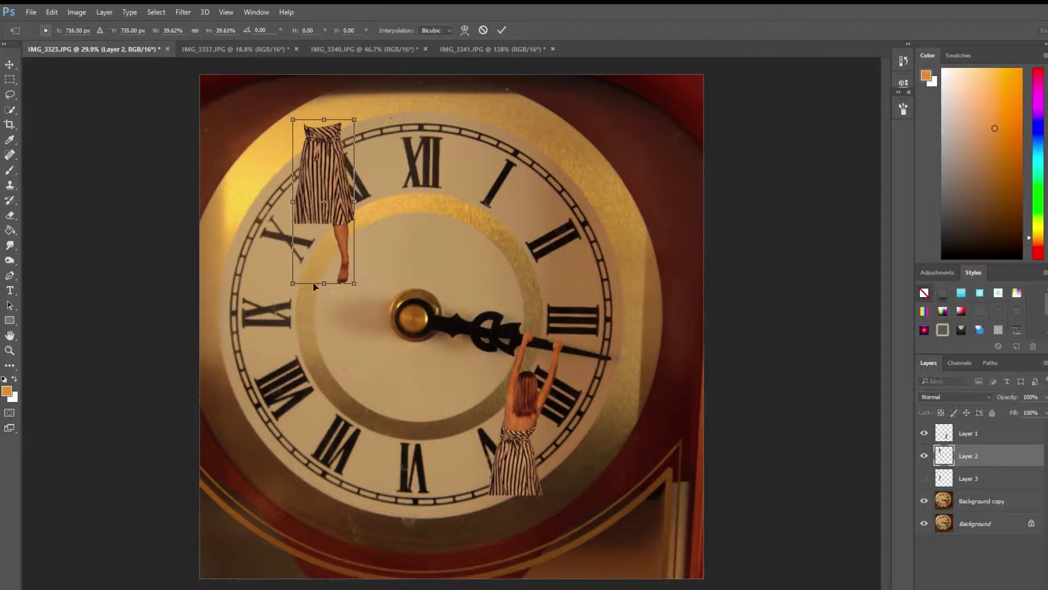
left_click_drag(334, 218, 528, 505)
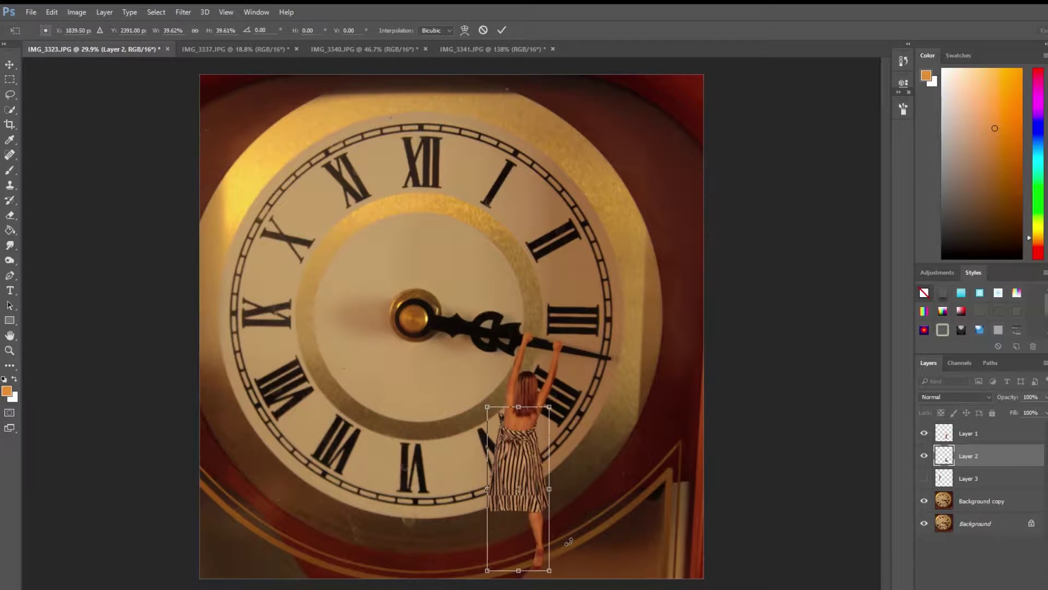
key("Return")
key("c")
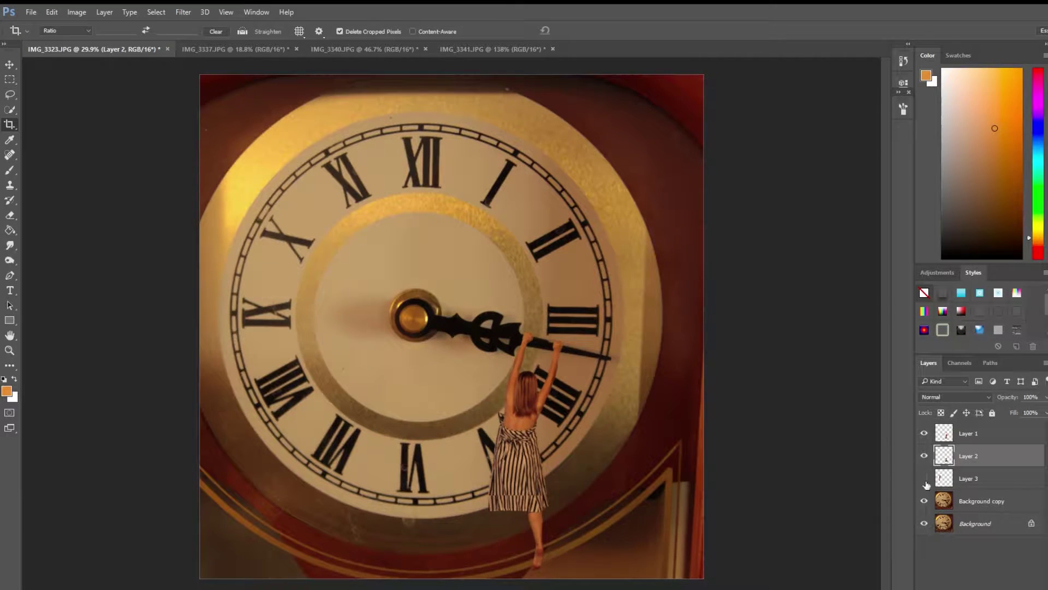
Show Layer 3, scale the other lower leg to about 37.5%, and place it under the skirt hem beside the first leg
left_click(925, 480)
left_click(948, 483)
key("ctrl+t")
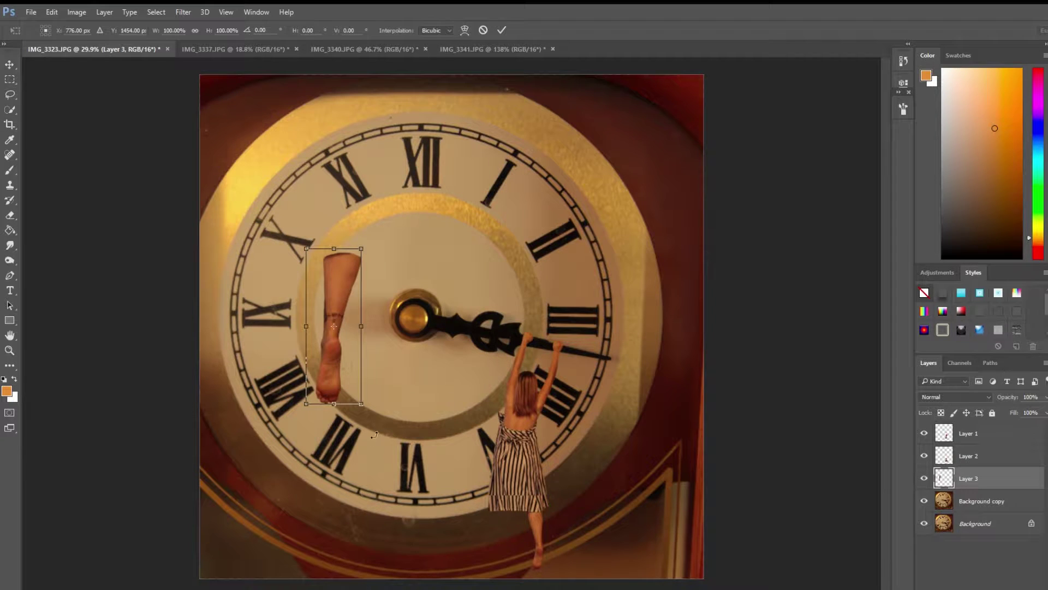
left_click_drag(358, 407, 518, 572)
scroll(547, 573, "up", 10)
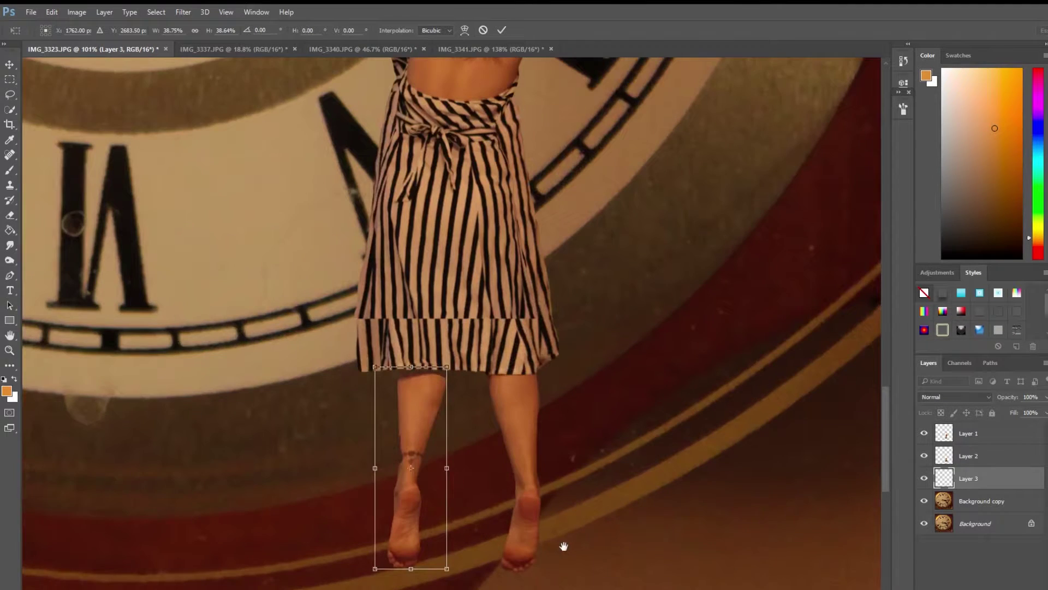
left_click_drag(564, 546, 571, 510)
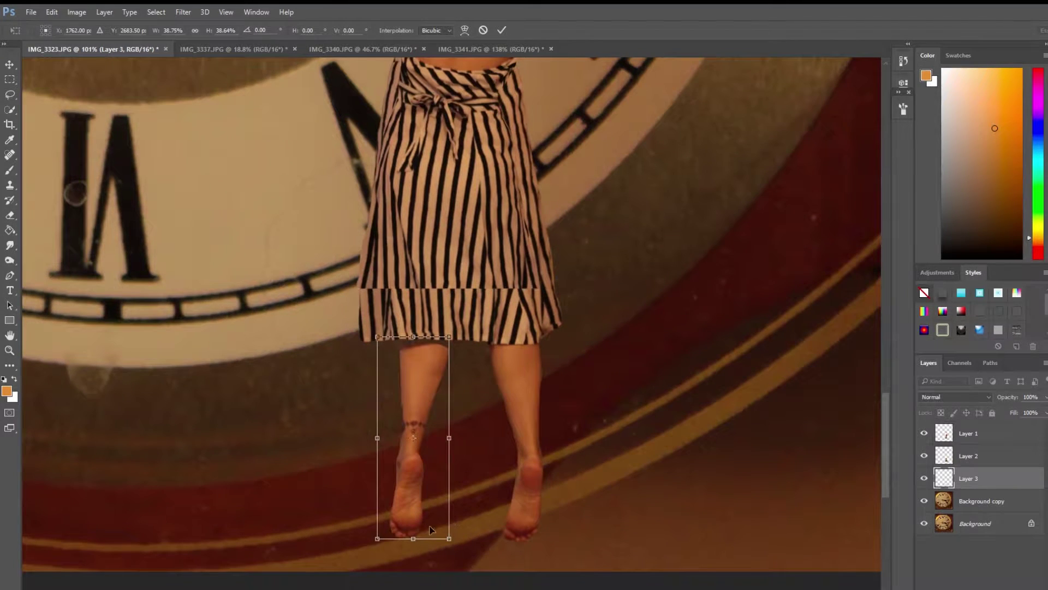
left_click_drag(449, 538, 447, 531)
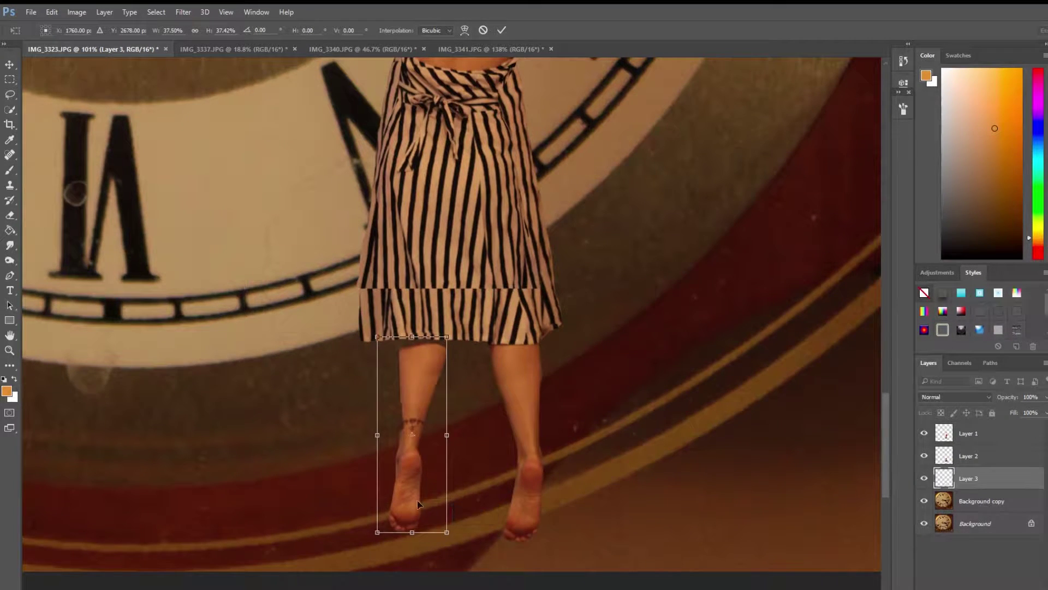
key("Return")
key("c")
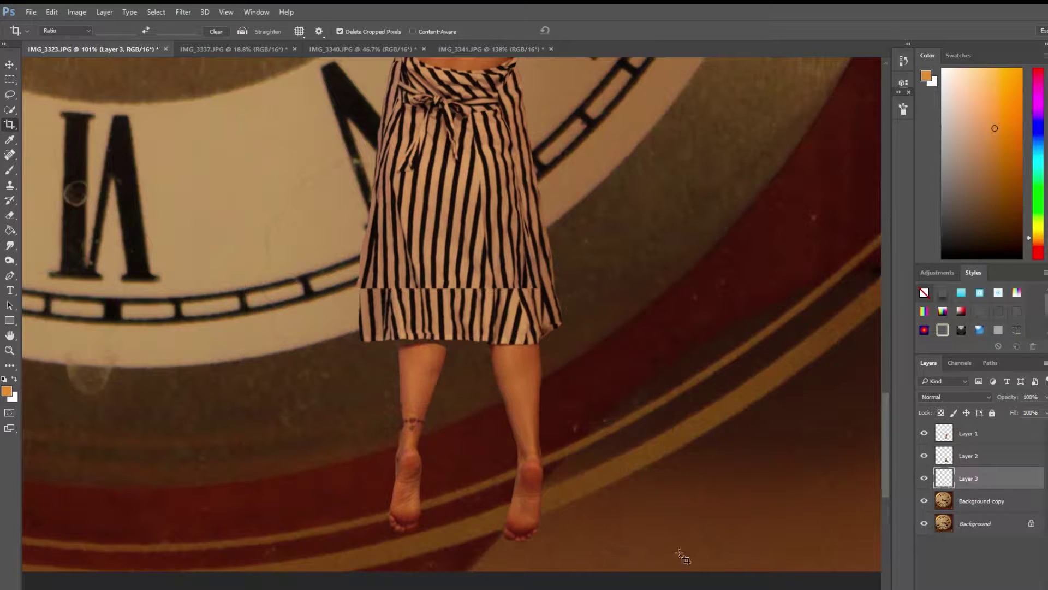
Enlarge the Layer 3 leg to about 102.5% and shift it slightly upward beneath the hem
key("ctrl+t")
left_click_drag(445, 532, 430, 506)
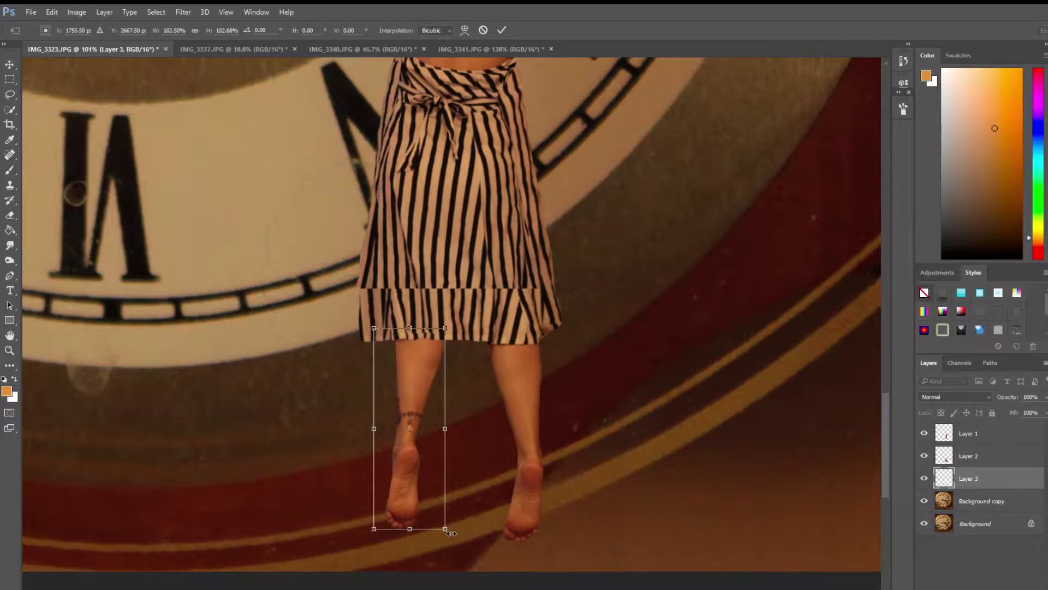
key("Return")
key("c")
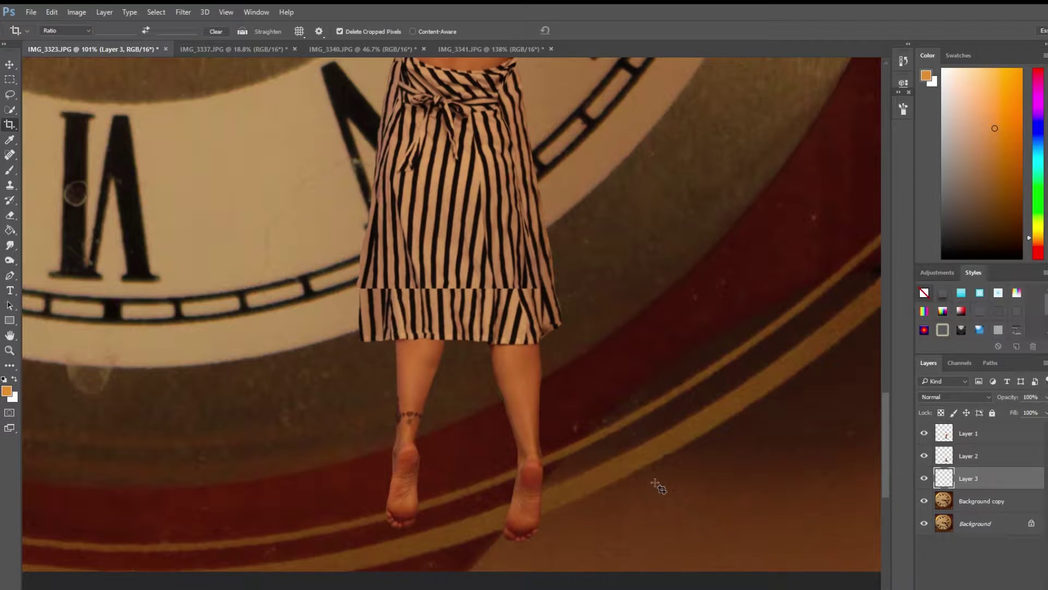
Remove the ankle tattoo on the Layer 3 leg by cloning nearby skin over it with a size 25 Clone Stamp brush
left_click(925, 456)
left_click(9, 188)
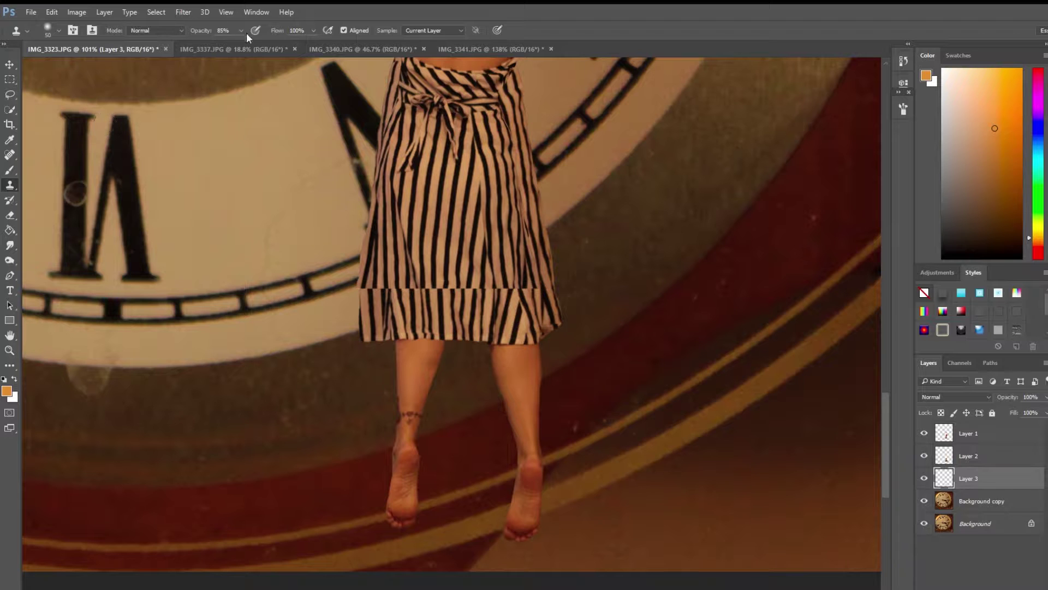
right_click(423, 374, "alt")
scroll(402, 393, "up", 6)
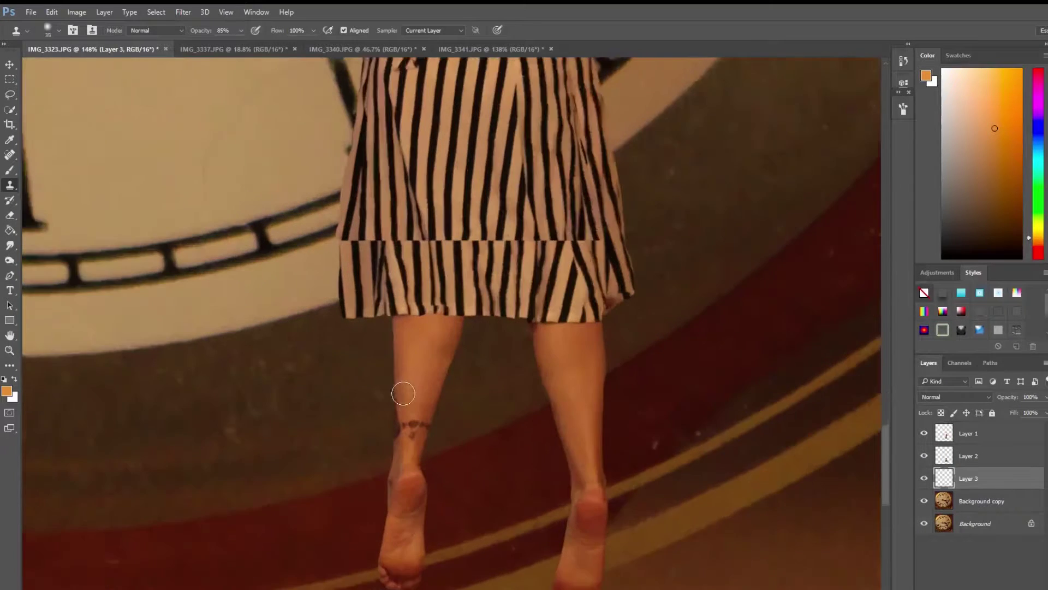
scroll(392, 384, "up", 5)
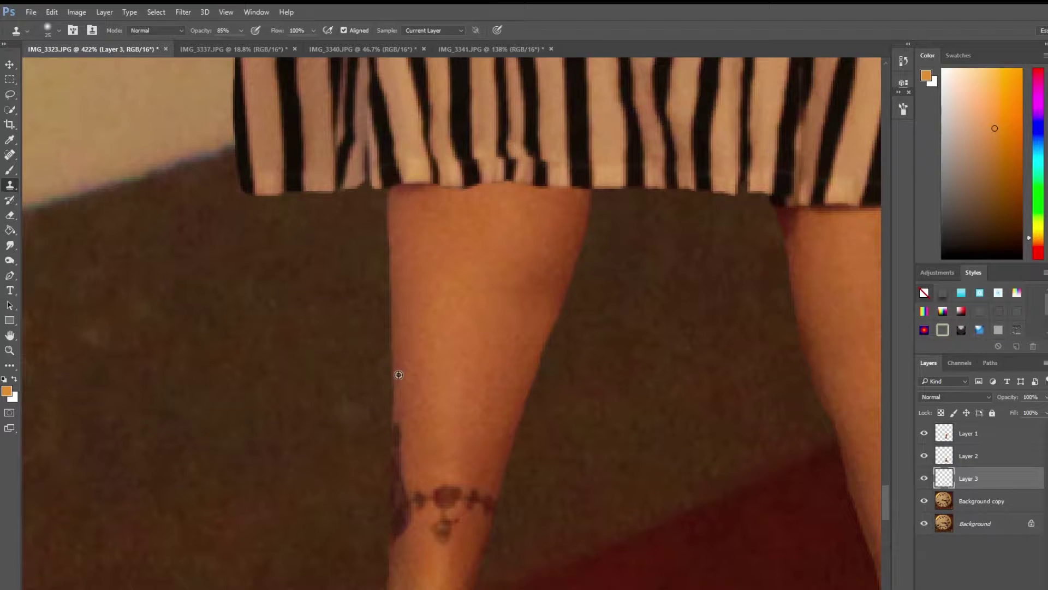
left_click(399, 375, "alt")
mouse_move(401, 401)
left_mouse_down()
mouse_move(409, 491)
mouse_move(420, 497)
mouse_move(428, 391)
left_mouse_up()
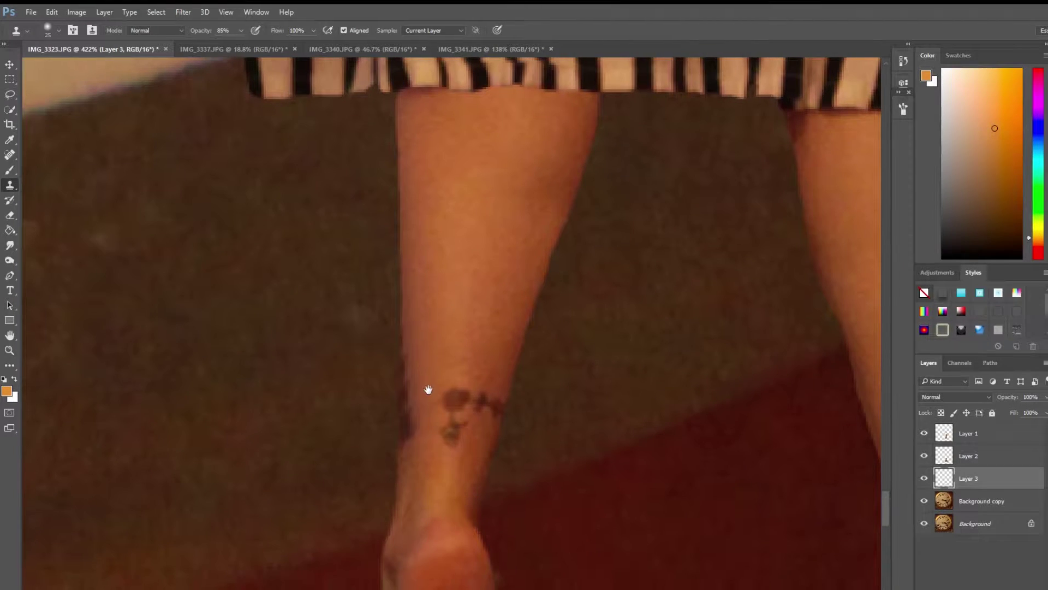
left_click(403, 468, "alt")
left_click_drag(403, 459, 406, 403)
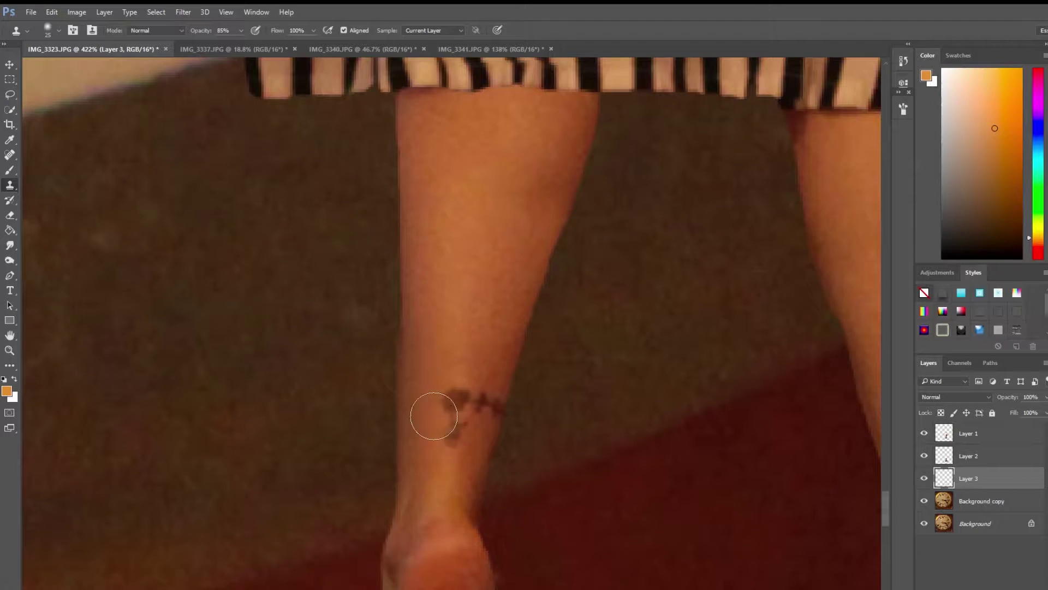
left_click(433, 486, "alt")
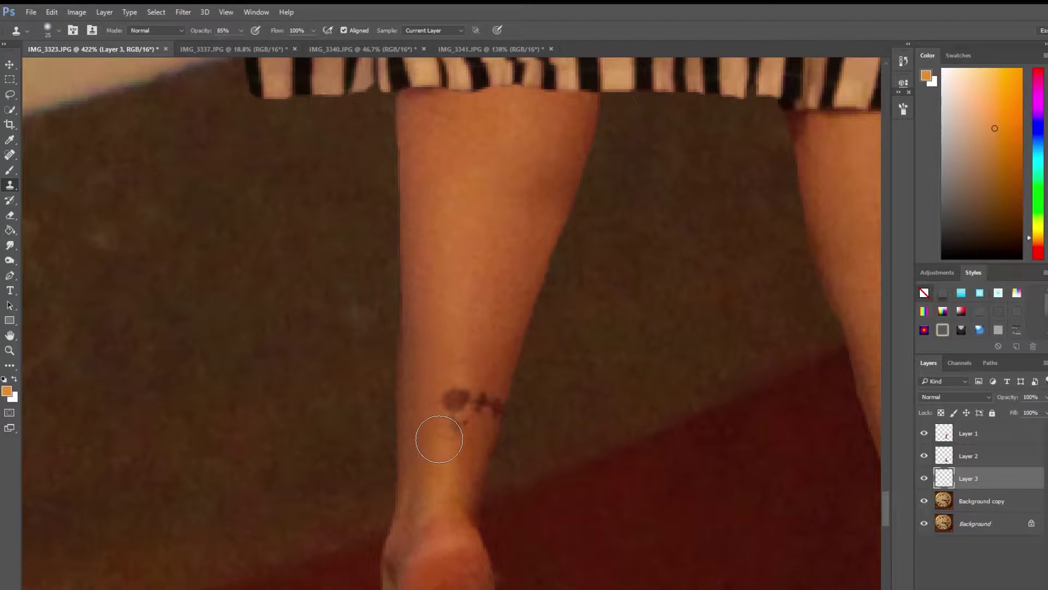
mouse_move(439, 439)
left_mouse_down()
mouse_move(446, 401)
mouse_move(455, 403)
mouse_move(453, 446)
mouse_move(484, 399)
left_mouse_up()
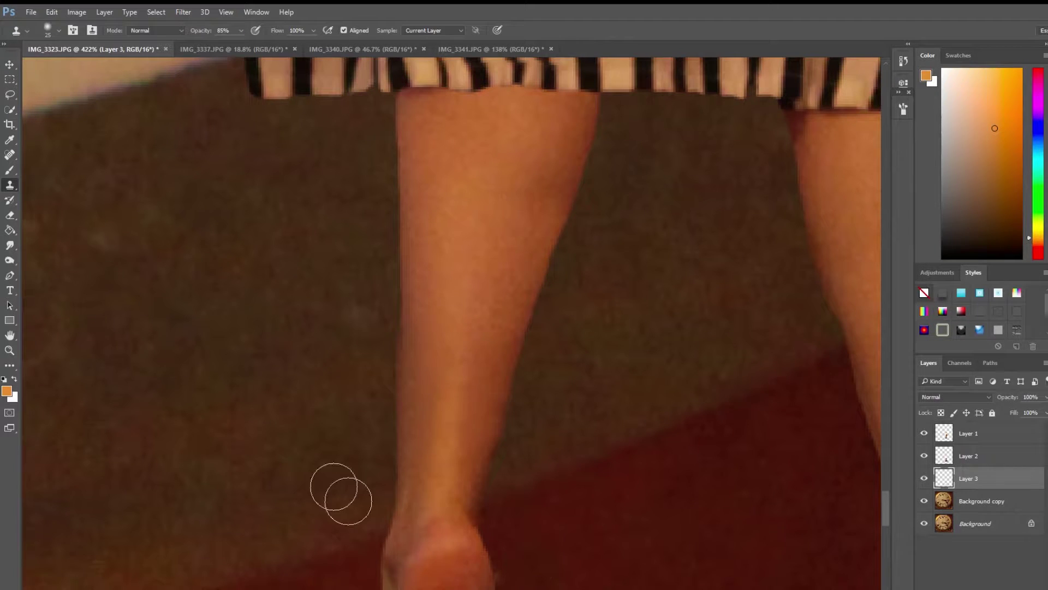
Erase the excess cloned skin along the outer edge above the Layer 3 ankle with a size 7 eraser brush
left_click(10, 215)
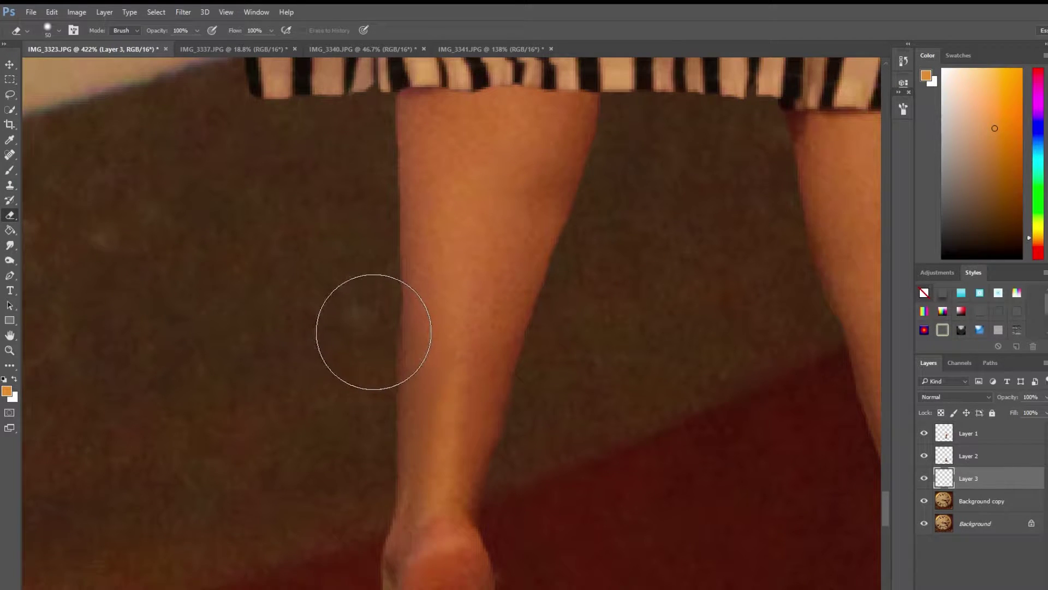
key("bracketleft")
key("bracketleft")
key("bracketleft")
key("bracketleft")
key("bracketleft")
key("bracketleft")
key("bracketleft")
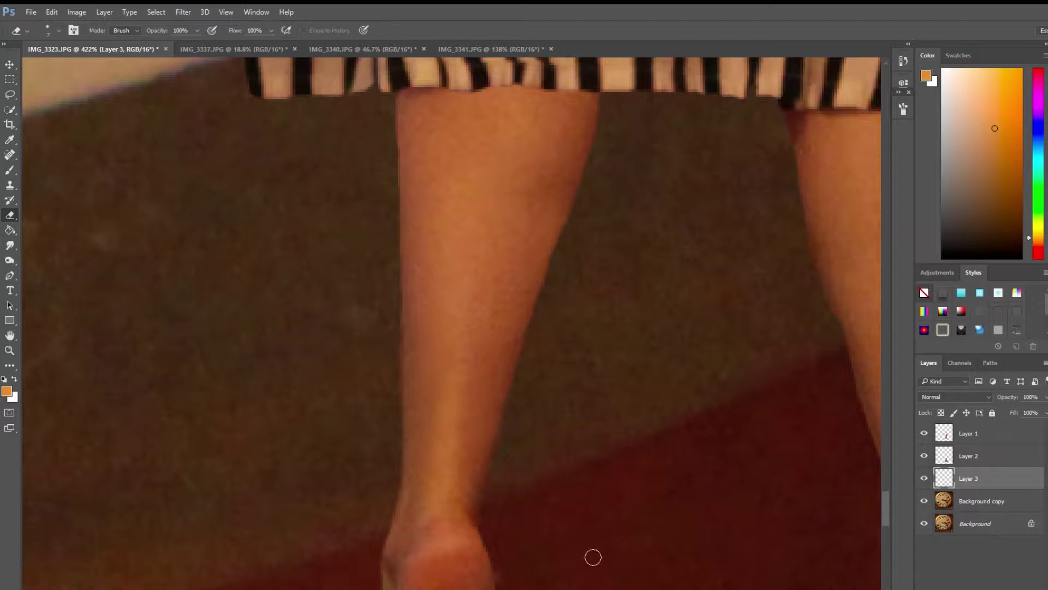
Erase the remaining stray skin edge beside the Layer 3 ankle and heel with the size 7 eraser brush
left_click_drag(592, 557, 518, 468)
scroll(518, 468, "down", 2)
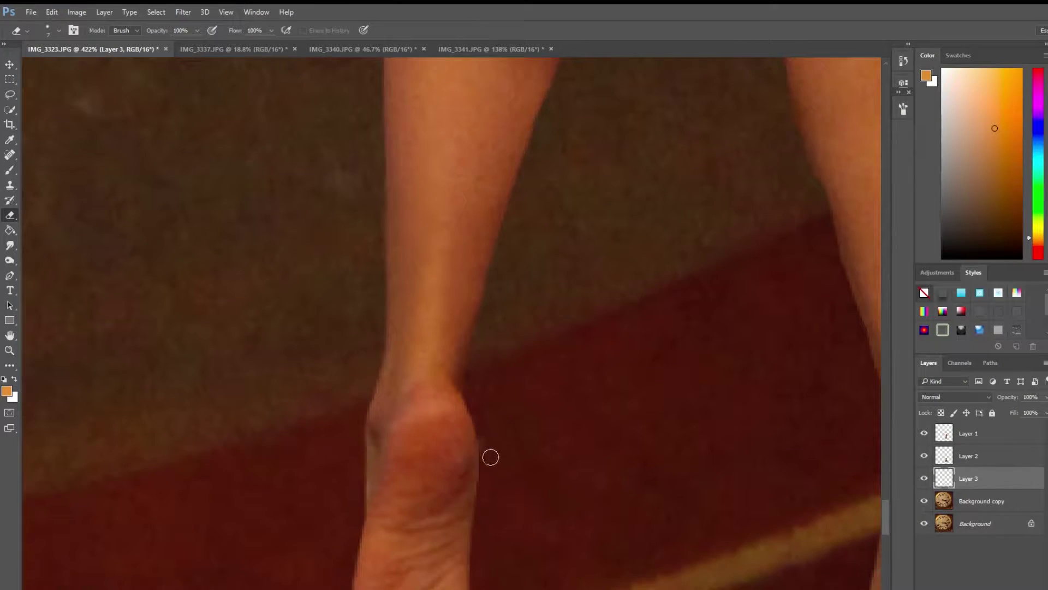
scroll(609, 427, "down", 2)
scroll(673, 442, "down", 2)
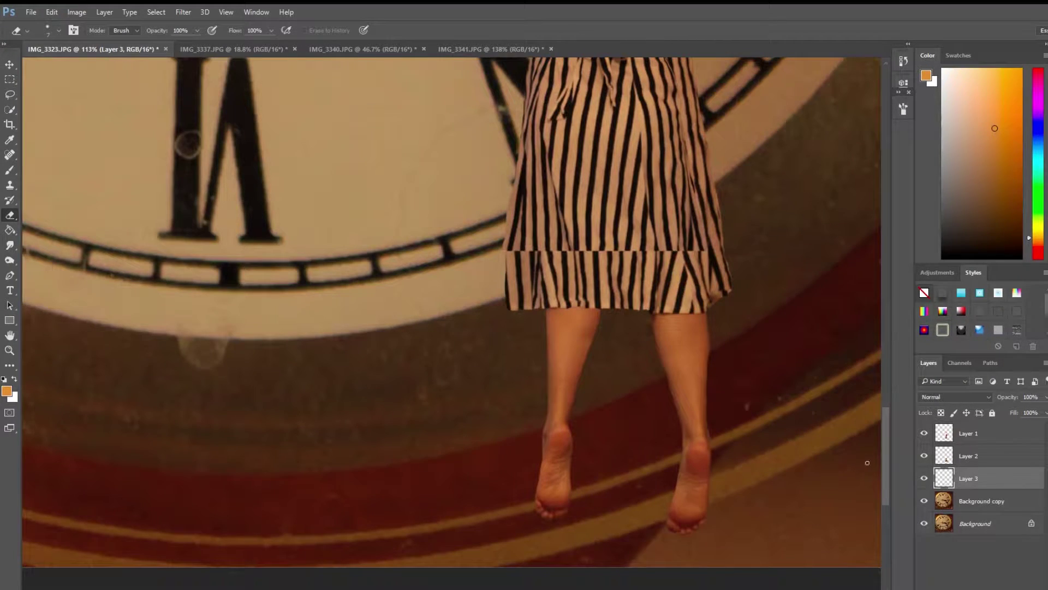
Toggle Layer 2's visibility to check the skirt overlap, and add a white layer mask to Layer 1
left_click(981, 460)
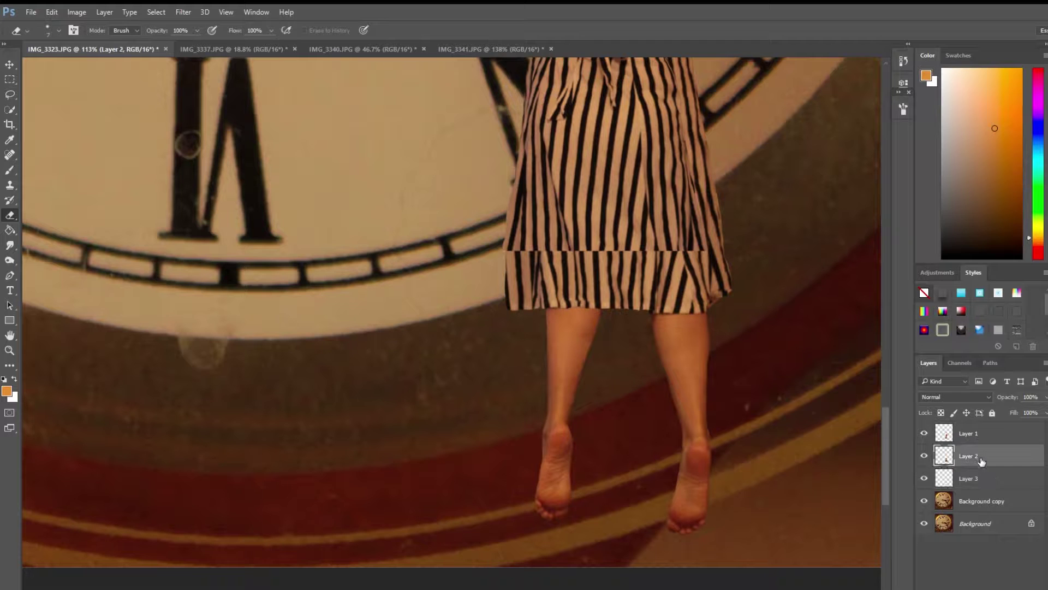
left_click(924, 456)
left_click(924, 456)
left_click(970, 442)
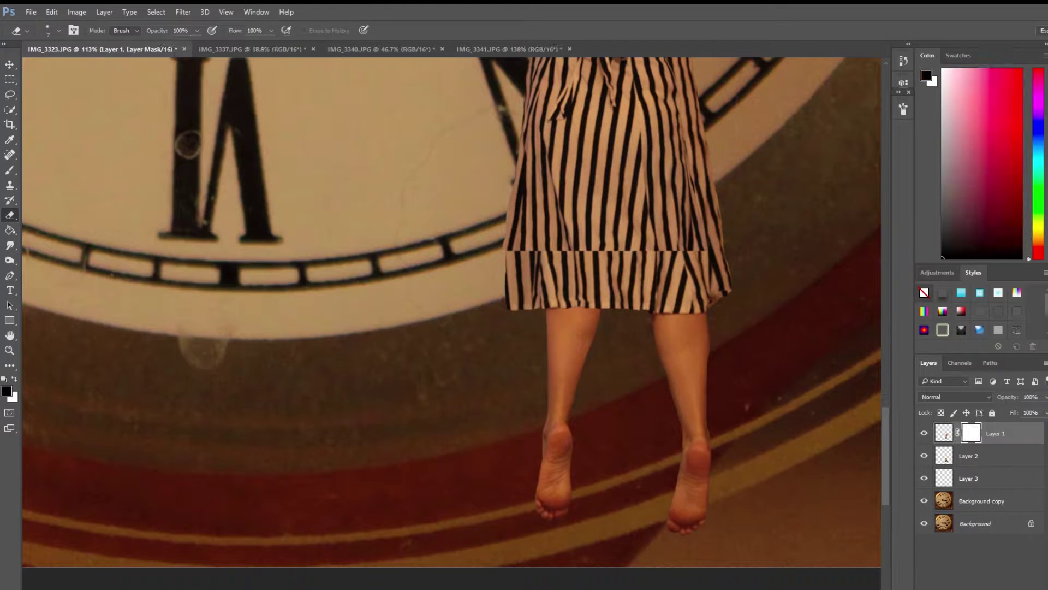
Paint black on the Layer 1 mask along the horizontal skirt seam with a soft brush at 49% opacity
key("b")
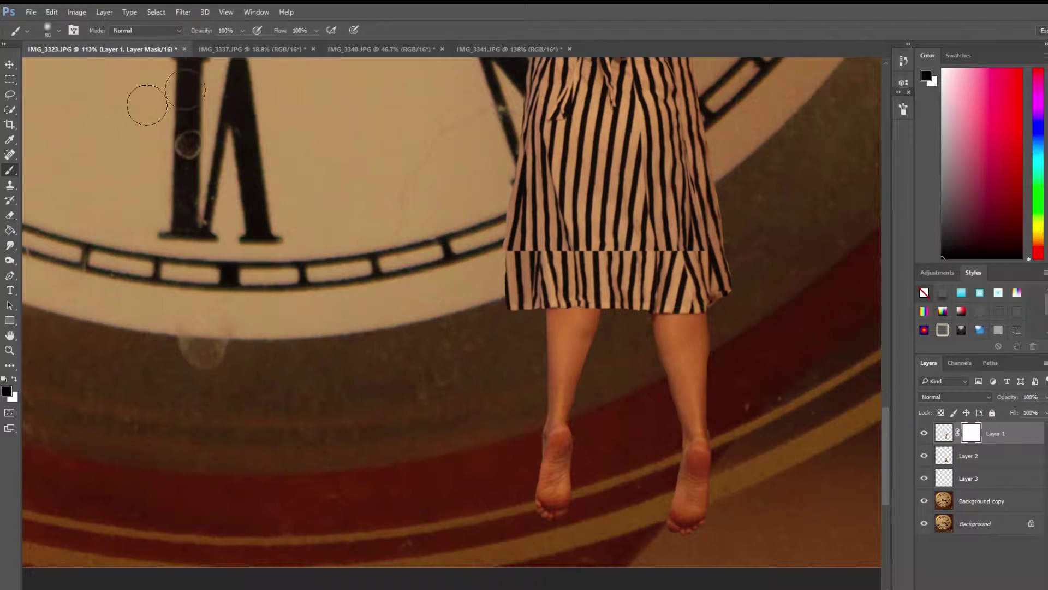
left_click(240, 33)
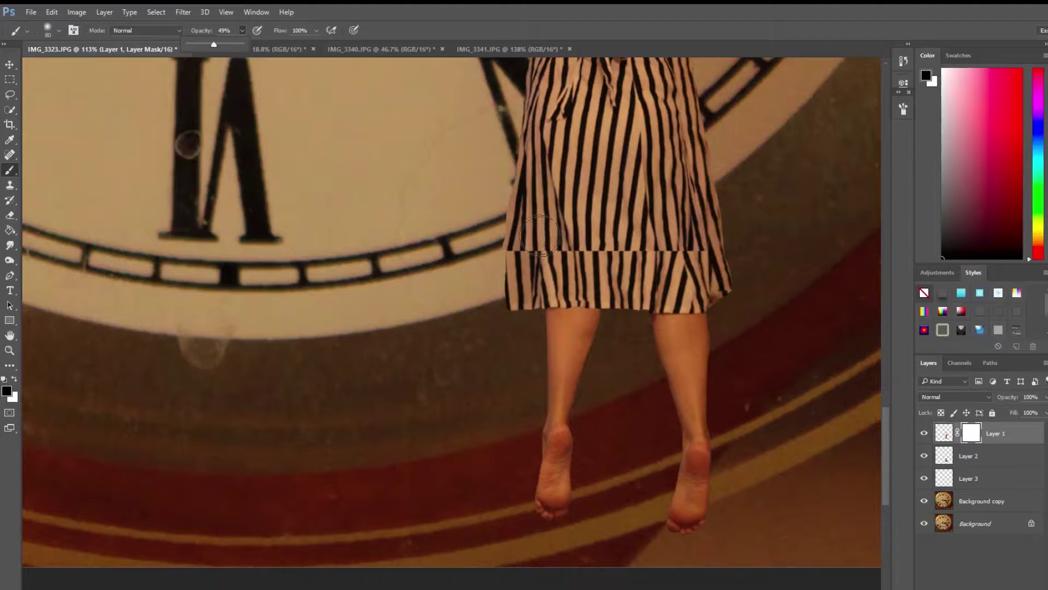
mouse_move(519, 240)
left_mouse_down()
mouse_move(510, 285)
mouse_move(498, 233)
mouse_move(535, 276)
mouse_move(554, 241)
mouse_move(584, 286)
mouse_move(613, 288)
mouse_move(621, 262)
left_mouse_up()
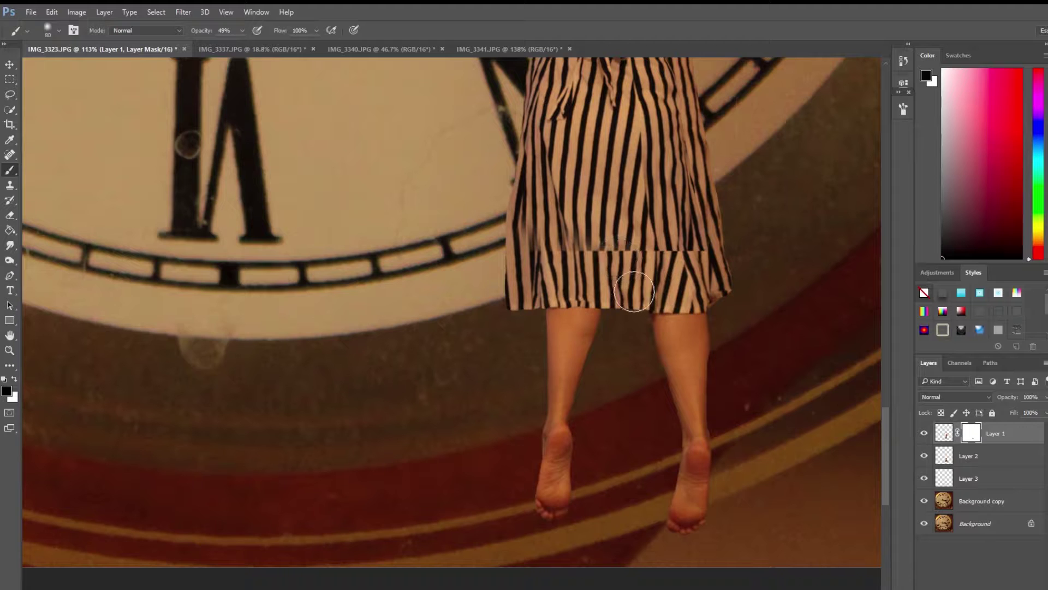
Raise the brush opacity to 89% and mask the rest of the Layer 1 skirt seam to blend the stripes into Layer 2
left_click(265, 45)
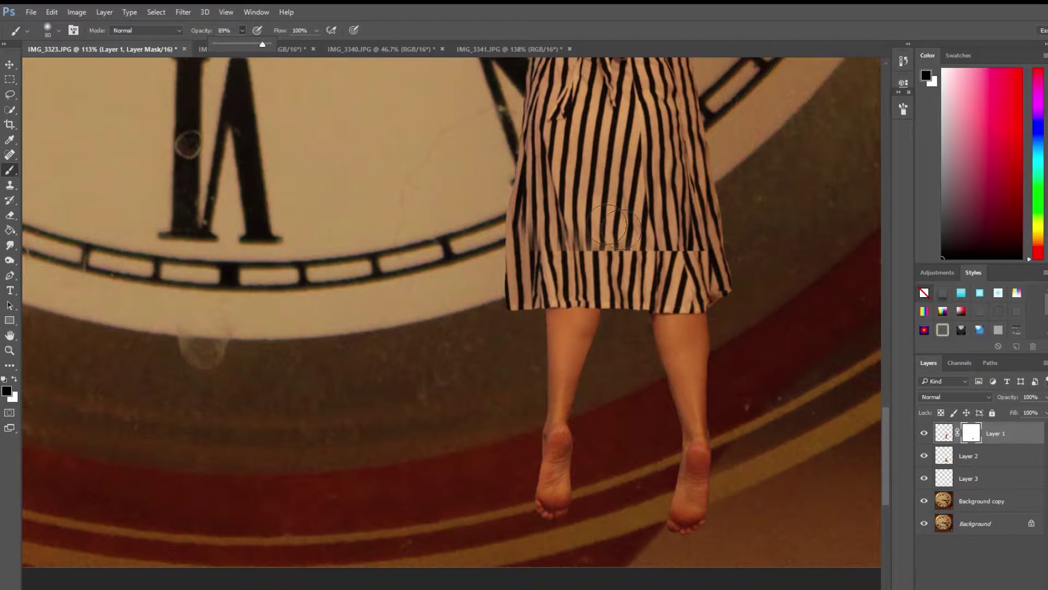
left_click(538, 238)
mouse_move(548, 240)
left_mouse_down()
mouse_move(651, 280)
mouse_move(638, 250)
mouse_move(651, 277)
mouse_move(719, 278)
mouse_move(603, 370)
left_mouse_up()
scroll(625, 369, "up", 2)
scroll(625, 369, "up", 1)
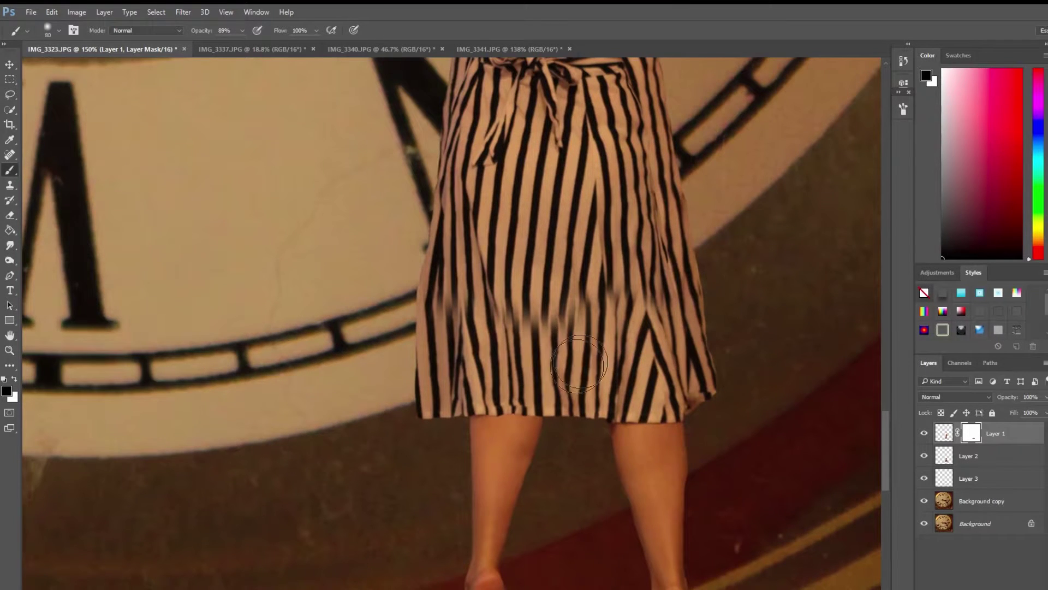
mouse_move(423, 304)
left_mouse_down()
mouse_move(428, 250)
mouse_move(430, 326)
mouse_move(396, 256)
mouse_move(463, 280)
left_mouse_up()
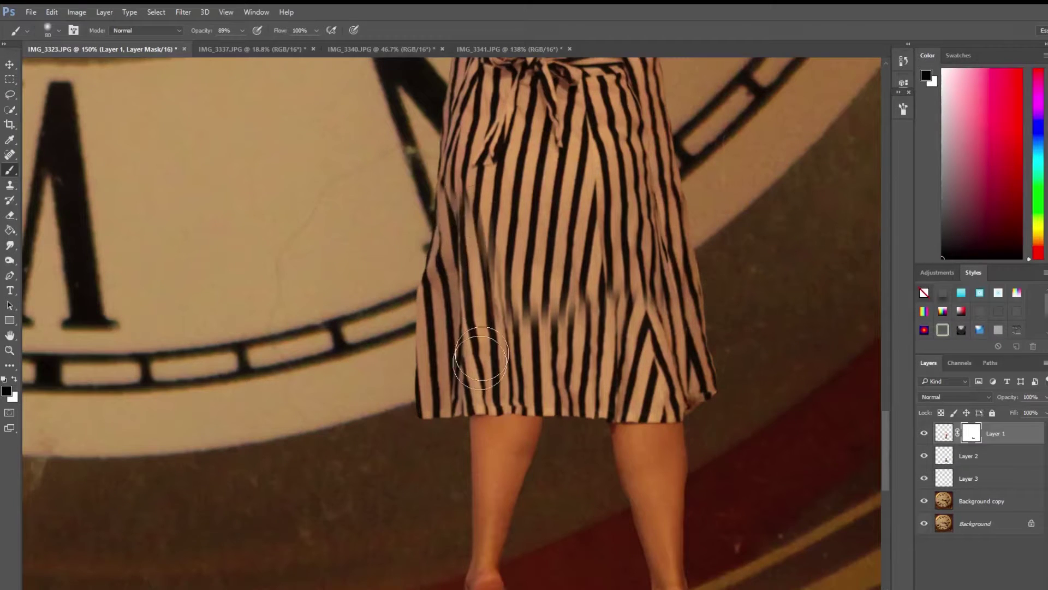
Erase the Layer 2 fabric sticking out beside the waist and upper skirt with a size 150 soft eraser
scroll(573, 315, "down", 5)
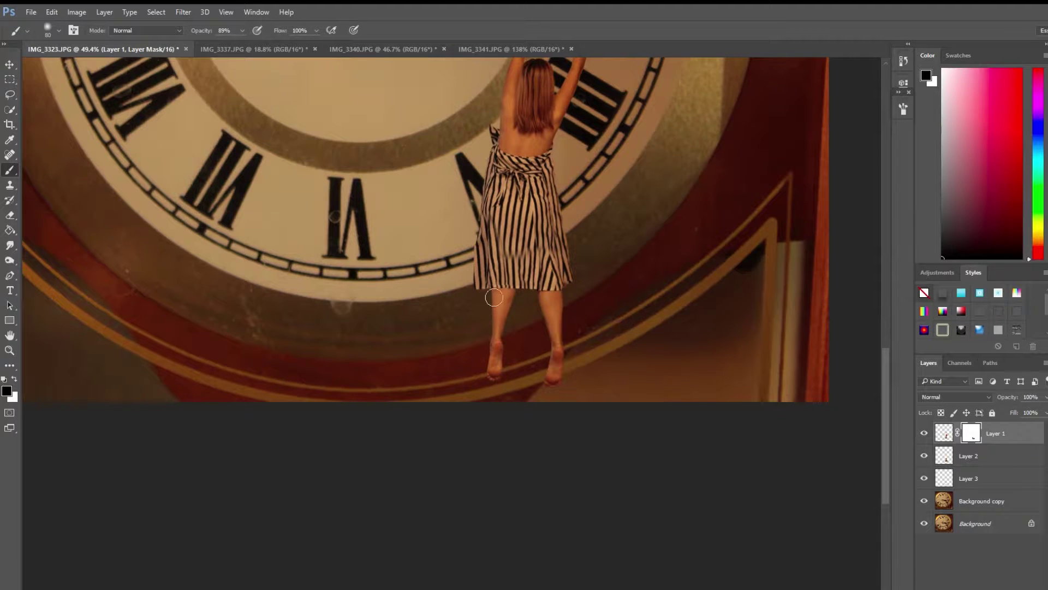
scroll(520, 270, "up", 2)
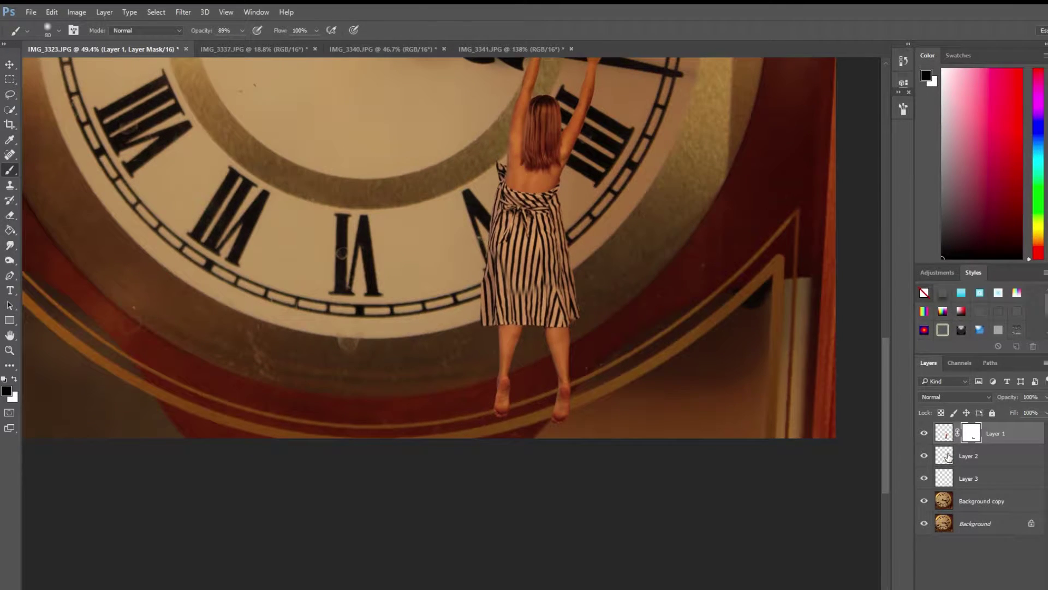
left_click(948, 456)
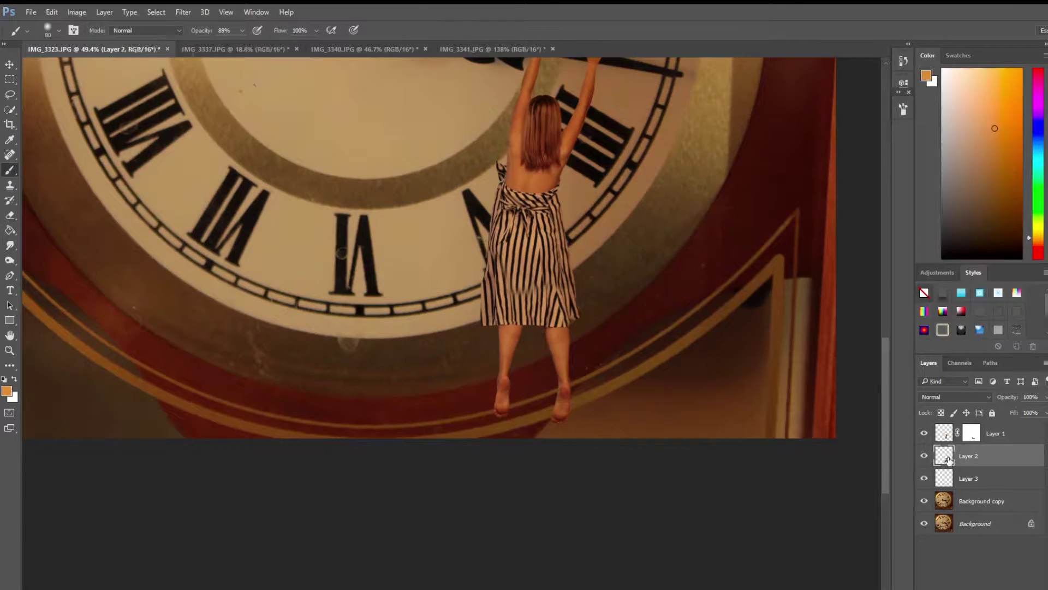
left_click(9, 216)
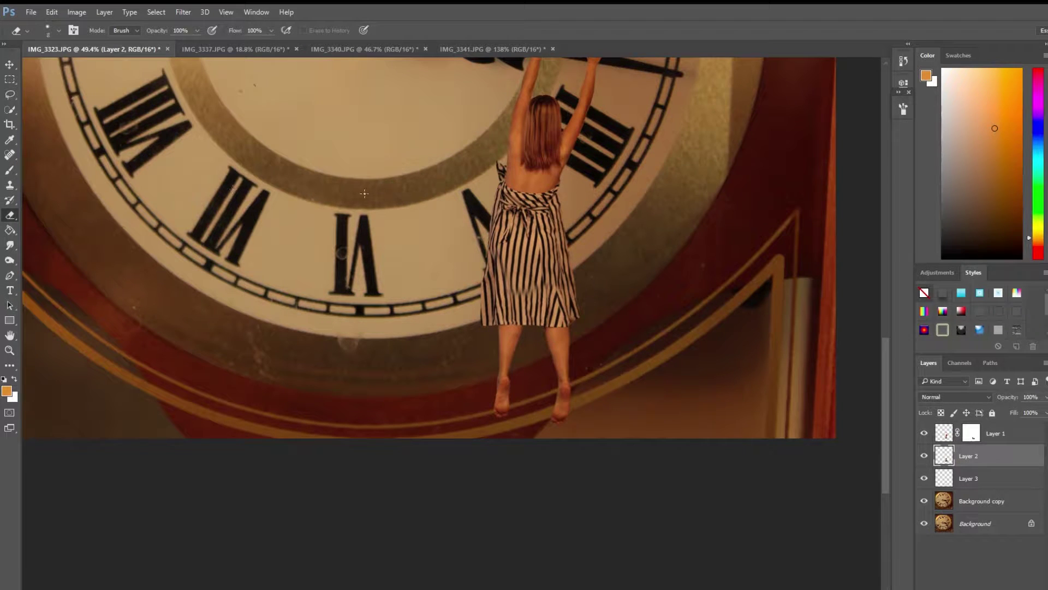
mouse_move(488, 164)
left_mouse_down()
mouse_move(502, 202)
mouse_move(485, 244)
mouse_move(506, 193)
mouse_move(507, 224)
left_mouse_up()
key("ctrl+z")
left_click_drag(566, 192, 564, 198)
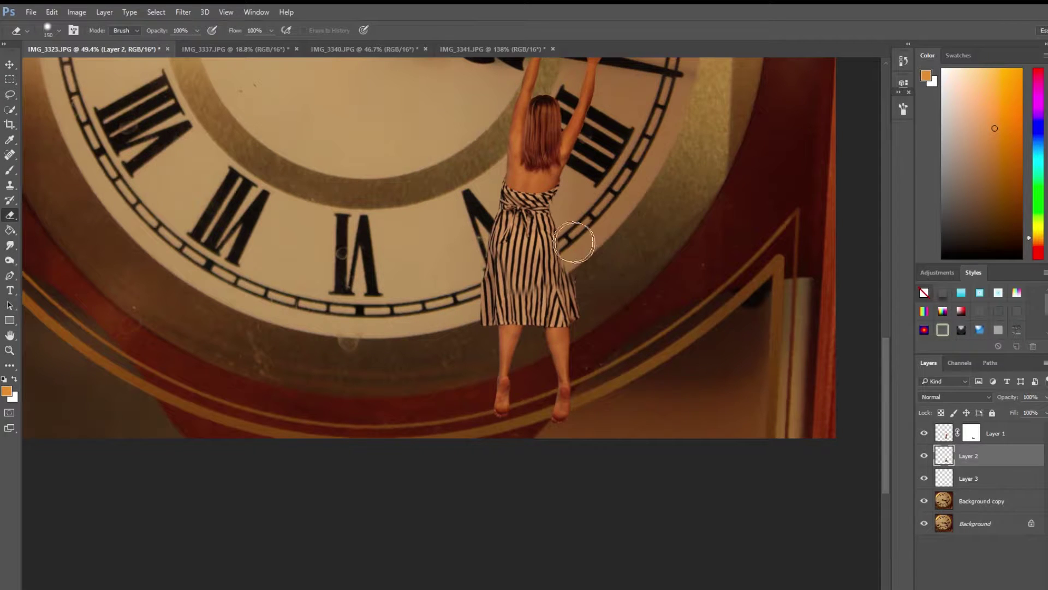
Trim the flared outer side of the Layer 2 skirt down to the hem corner with a size 20 soft eraser
scroll(580, 335, "up", 2)
scroll(581, 334, "up", 3)
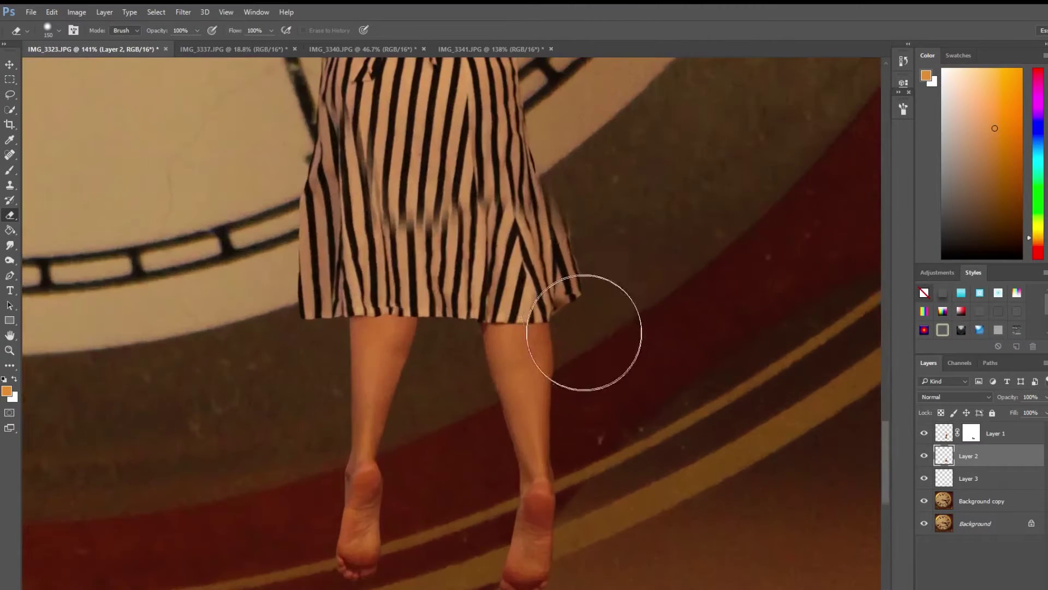
key("bracketleft")
key("bracketleft")
key("bracketleft")
key("bracketleft")
key("bracketleft")
key("bracketleft")
key("bracketleft")
key("bracketleft")
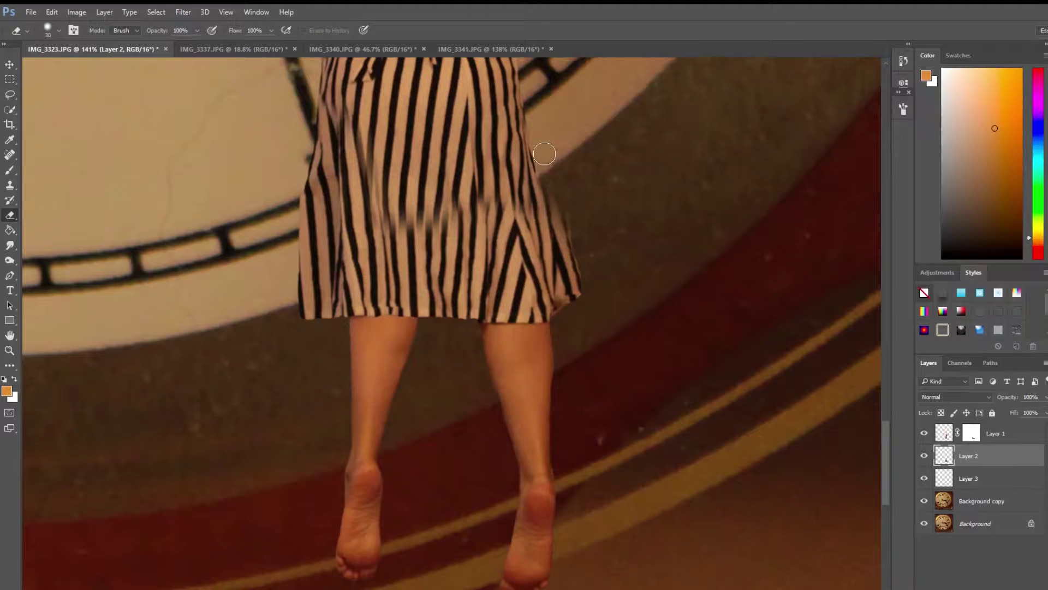
left_click_drag(559, 222, 587, 326)
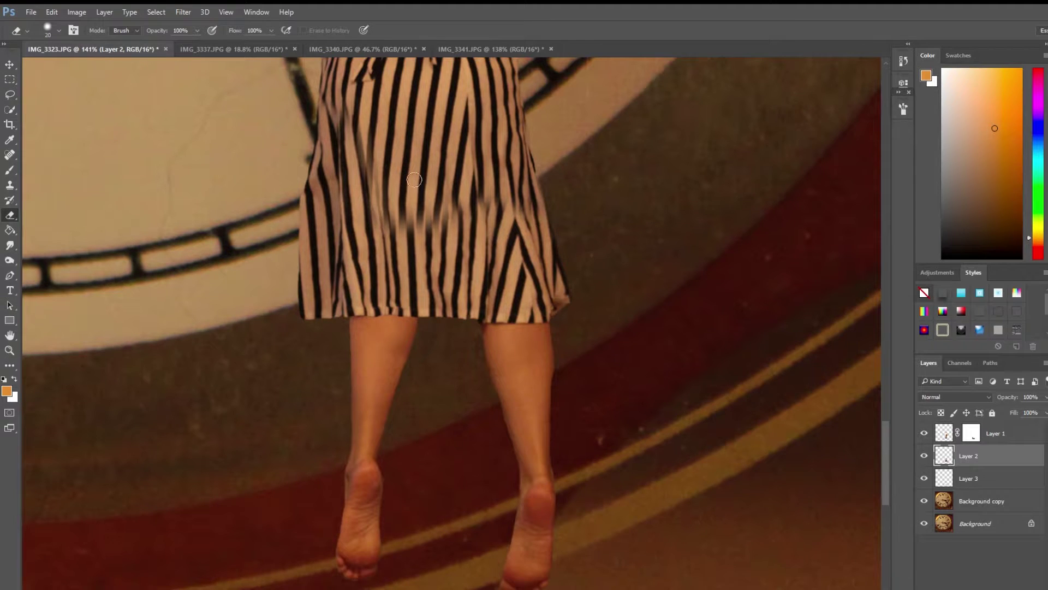
Hide Layer 1, erase the leftover Layer 2 bodice above the skirt with a size 70 eraser, and show Layer 1 again
scroll(414, 180, "up", 10)
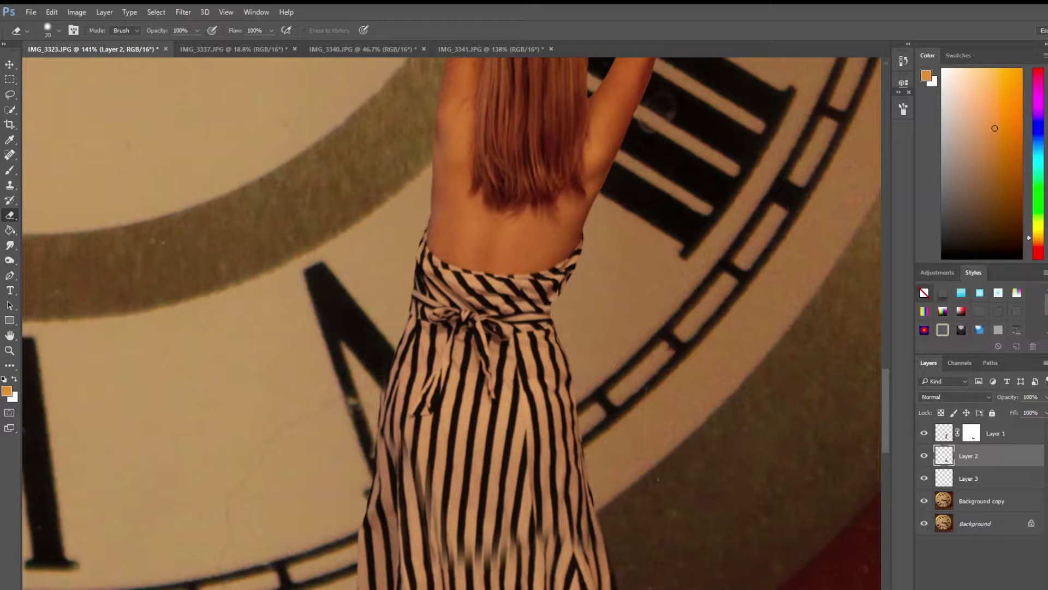
left_click(925, 433)
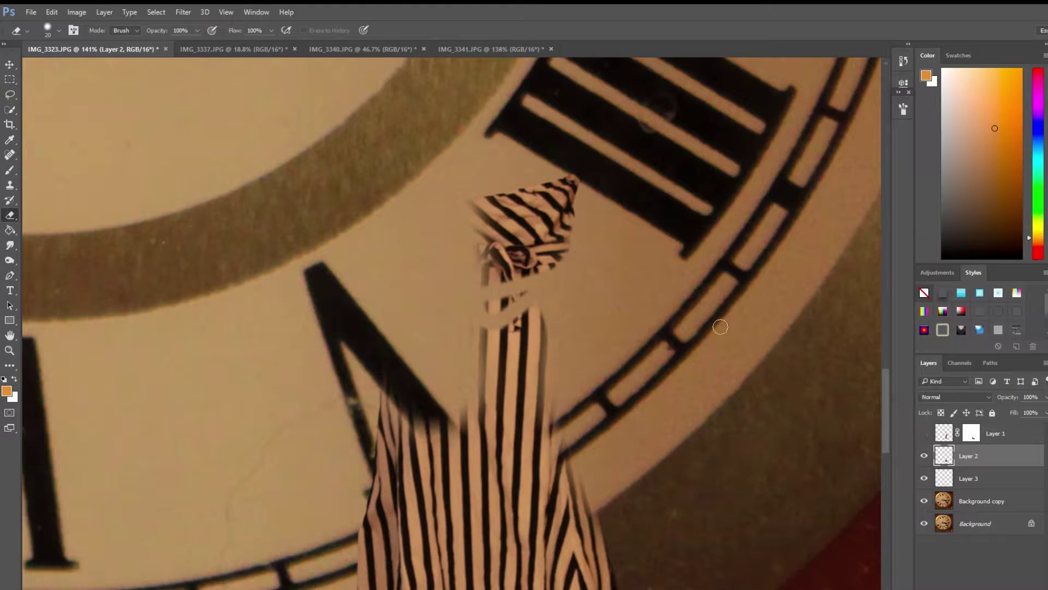
key("bracketright")
key("bracketright")
key("bracketright")
key("bracketright")
key("bracketright")
key("bracketright")
key("bracketright")
mouse_move(498, 401)
left_mouse_down()
mouse_move(531, 159)
mouse_move(470, 200)
mouse_move(575, 151)
mouse_move(539, 394)
mouse_move(512, 293)
mouse_move(573, 321)
left_mouse_up()
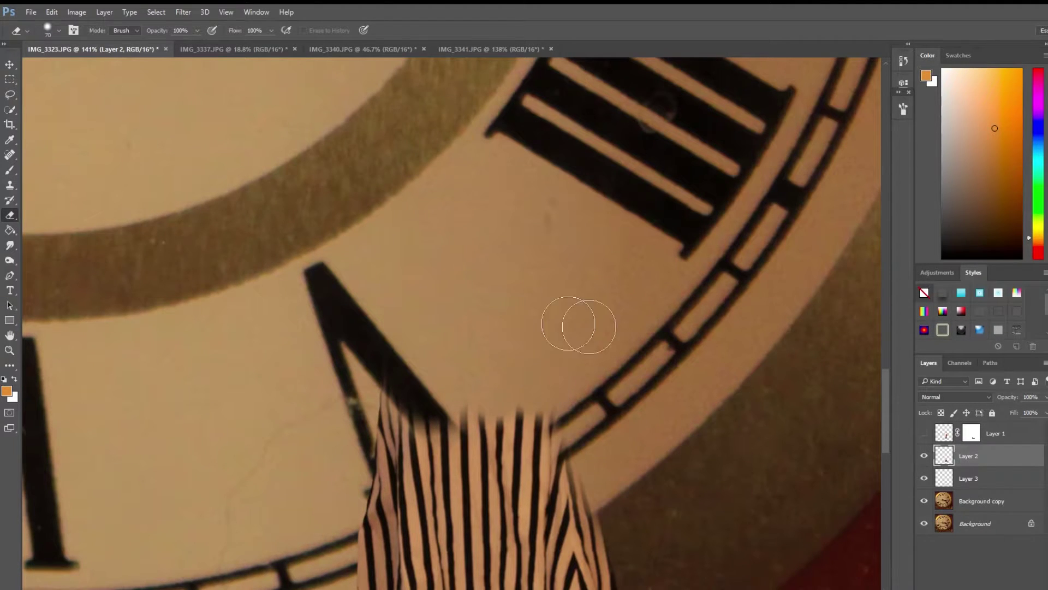
left_click(924, 433)
left_click(977, 435)
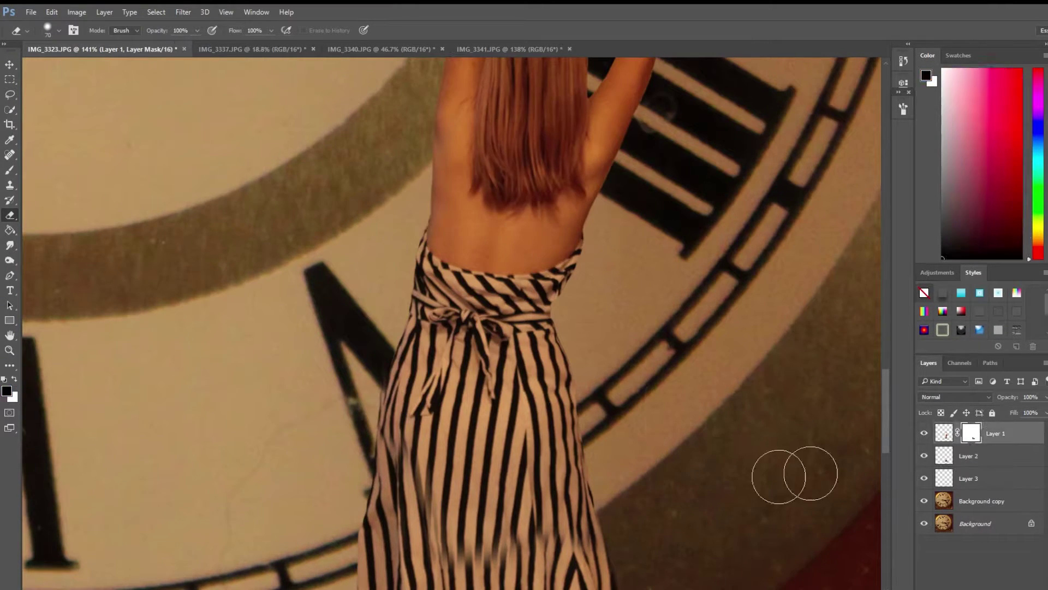
left_click(946, 463)
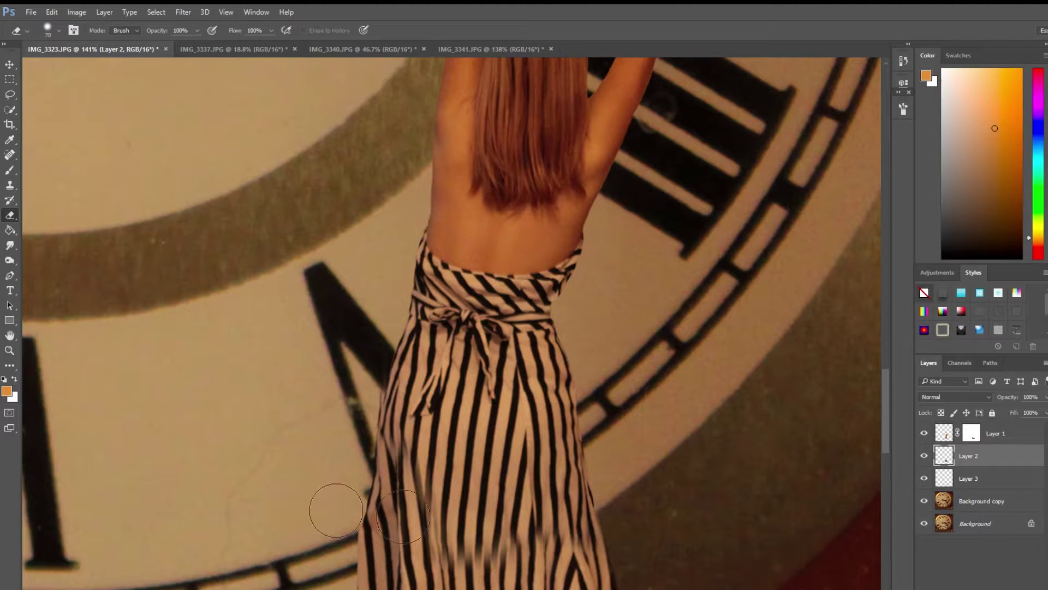
key("bracketleft")
key("bracketleft")
key("bracketleft")
key("bracketleft")
key("bracketleft")
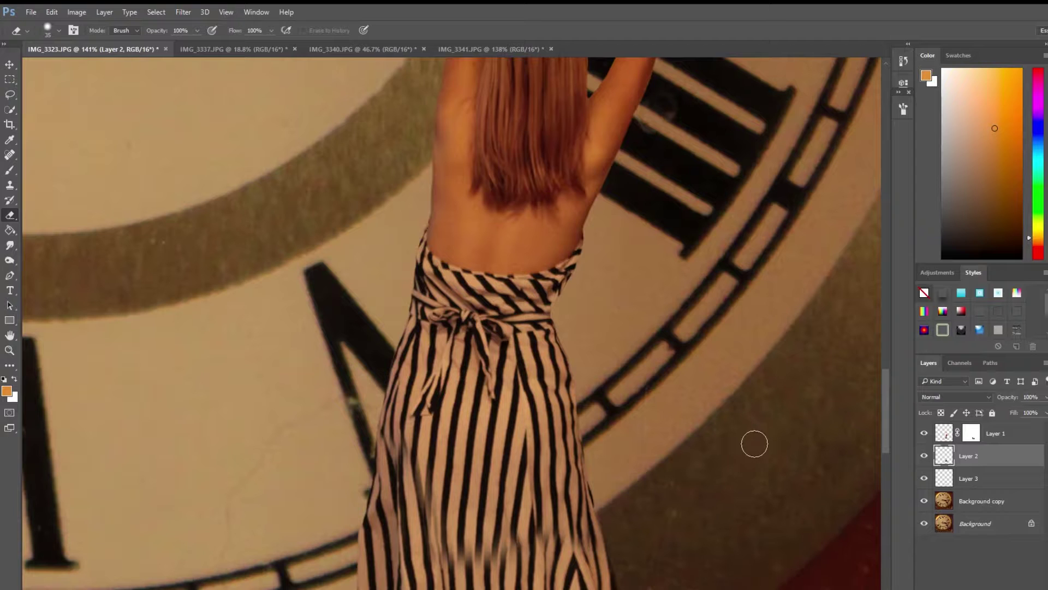
Paint black on the Layer 1 mask across the blurred mid-skirt seam at 89% opacity, undoing the stray stroke beside the hip
left_click(974, 435)
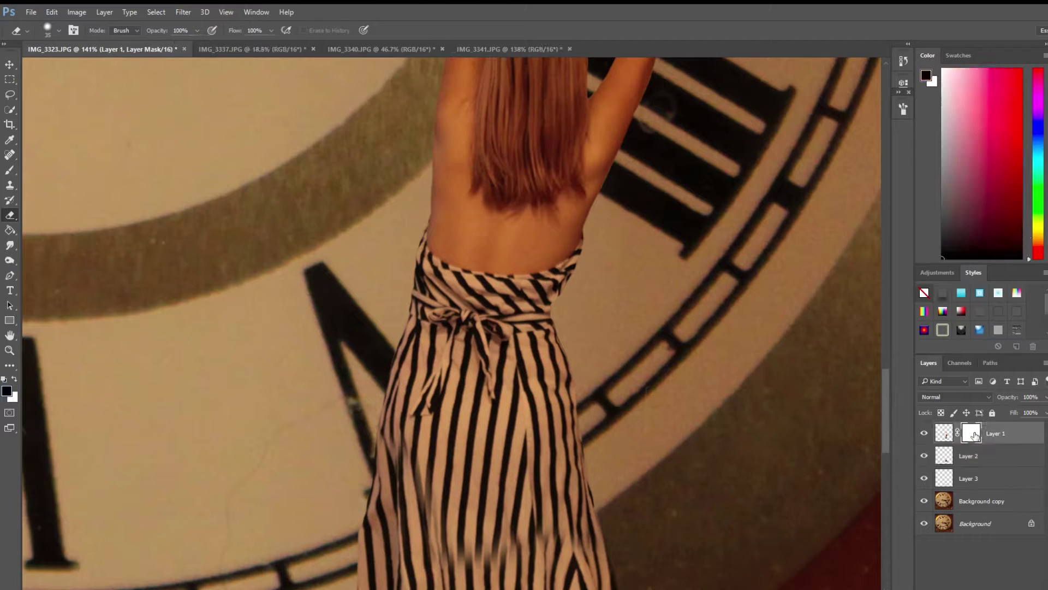
left_click_drag(725, 468, 772, 311)
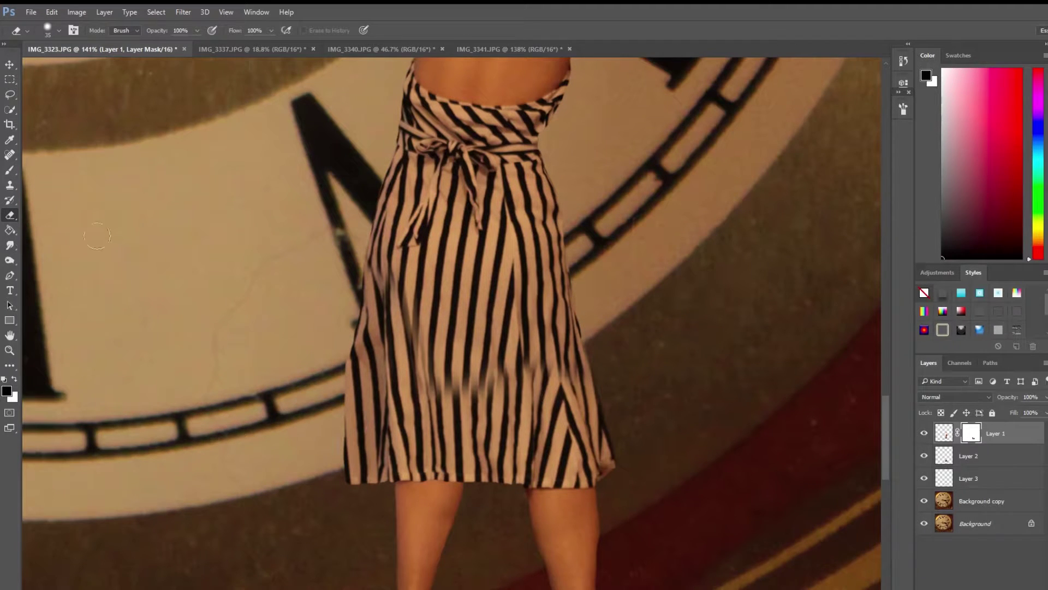
left_click(11, 171)
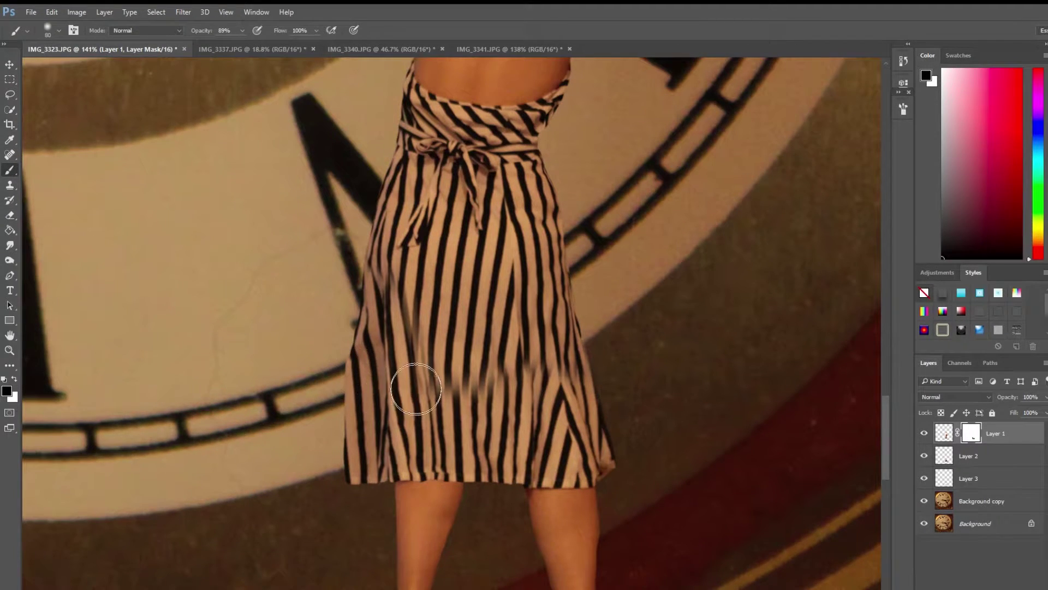
mouse_move(444, 394)
left_mouse_down()
mouse_move(485, 433)
mouse_move(446, 367)
mouse_move(564, 396)
mouse_move(438, 277)
mouse_move(428, 285)
mouse_move(454, 275)
mouse_move(544, 367)
mouse_move(505, 342)
mouse_move(498, 390)
mouse_move(447, 365)
mouse_move(512, 432)
mouse_move(494, 399)
mouse_move(560, 362)
left_mouse_up()
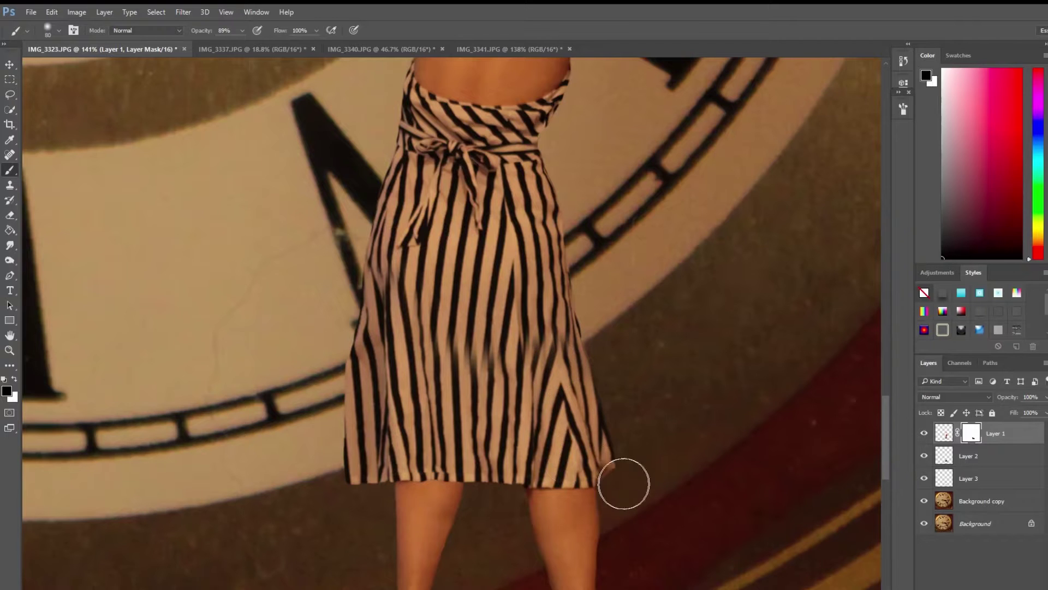
left_click_drag(358, 240, 377, 299)
key("ctrl+z")
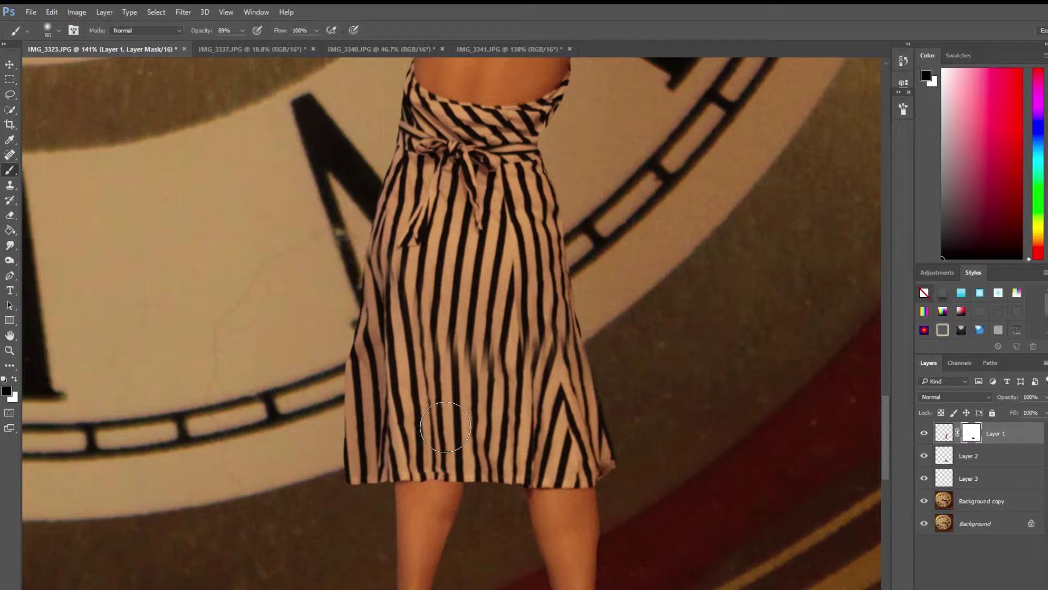
Target the Layer 1 image instead of its mask and lasso the dress area from the waistband down to the lower skirt
left_click(945, 437)
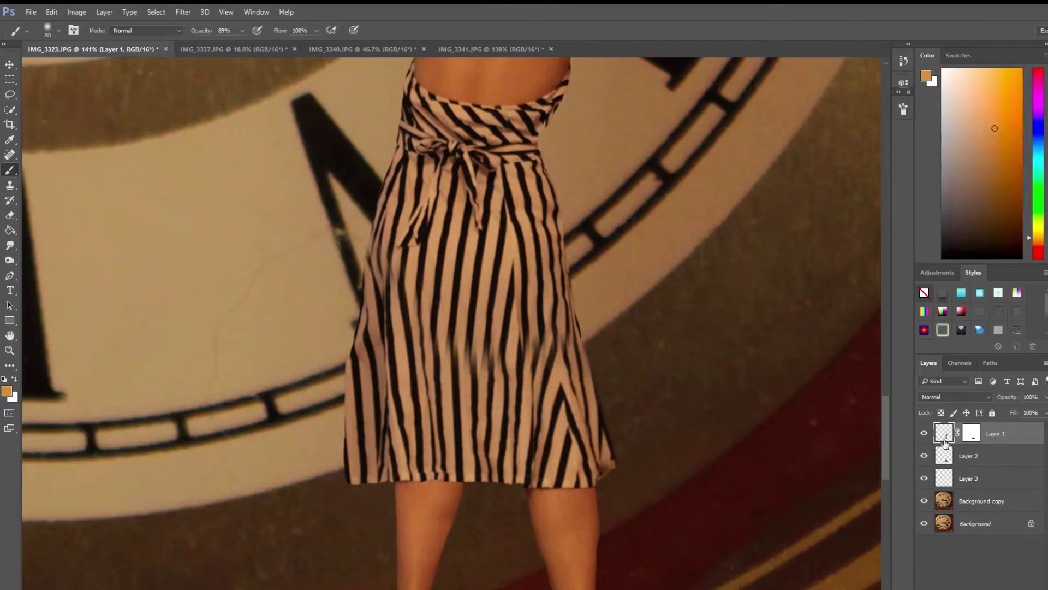
left_click(12, 186)
scroll(444, 352, "up", 3)
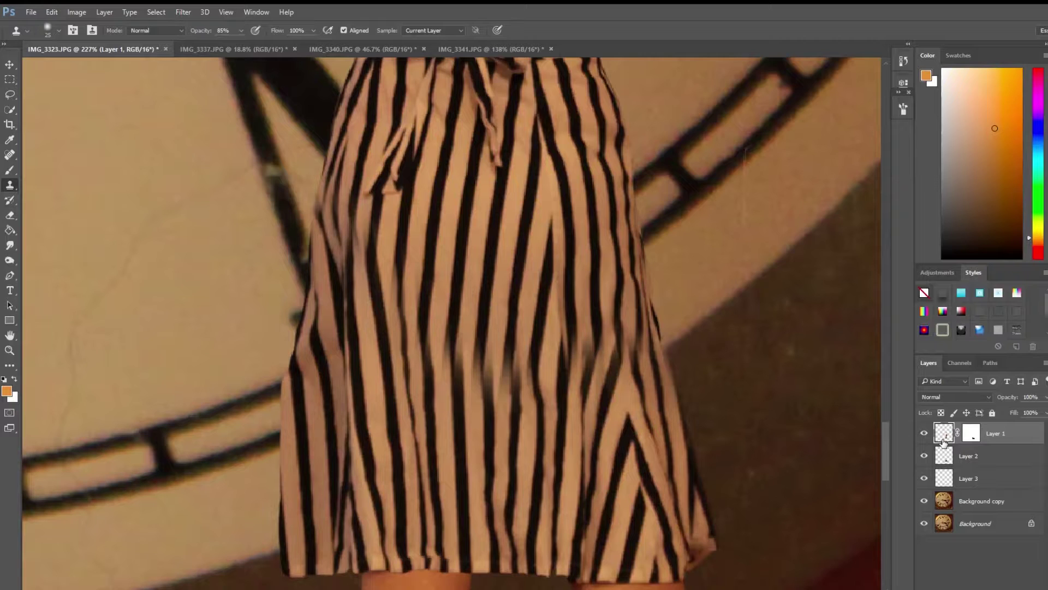
scroll(484, 374, "down", 3)
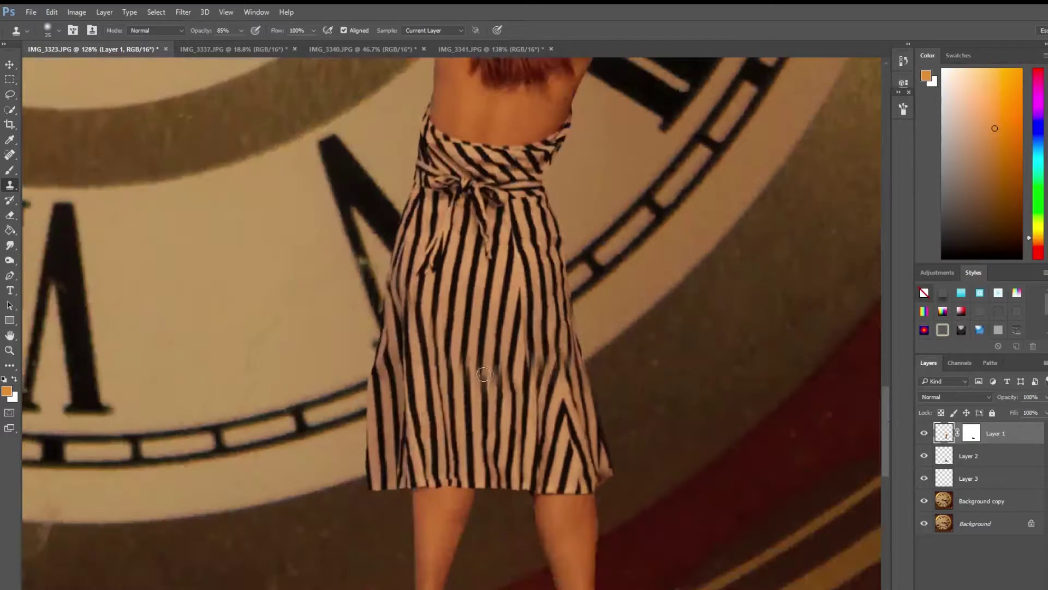
left_click(11, 95)
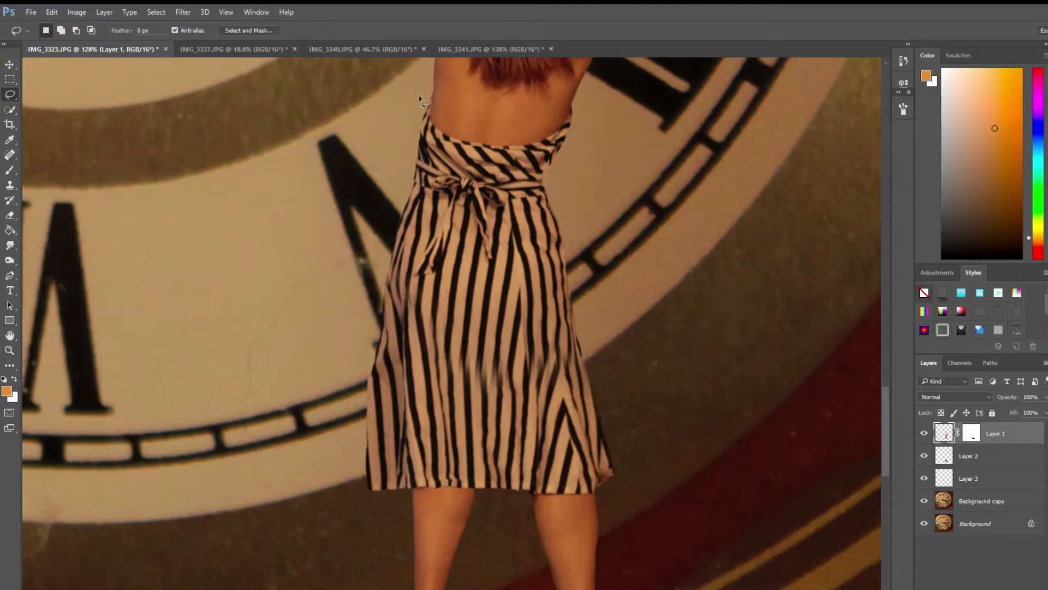
left_click_drag(573, 171, 604, 128)
mouse_move(327, 200)
left_mouse_down()
mouse_move(706, 409)
mouse_move(655, 166)
left_mouse_up()
Warp the selected Layer 1 dress area by shifting its lower edge sideways to align the stripes with the skirt below, and deselect
key("ctrl+t")
right_click(606, 248)
left_click(648, 331)
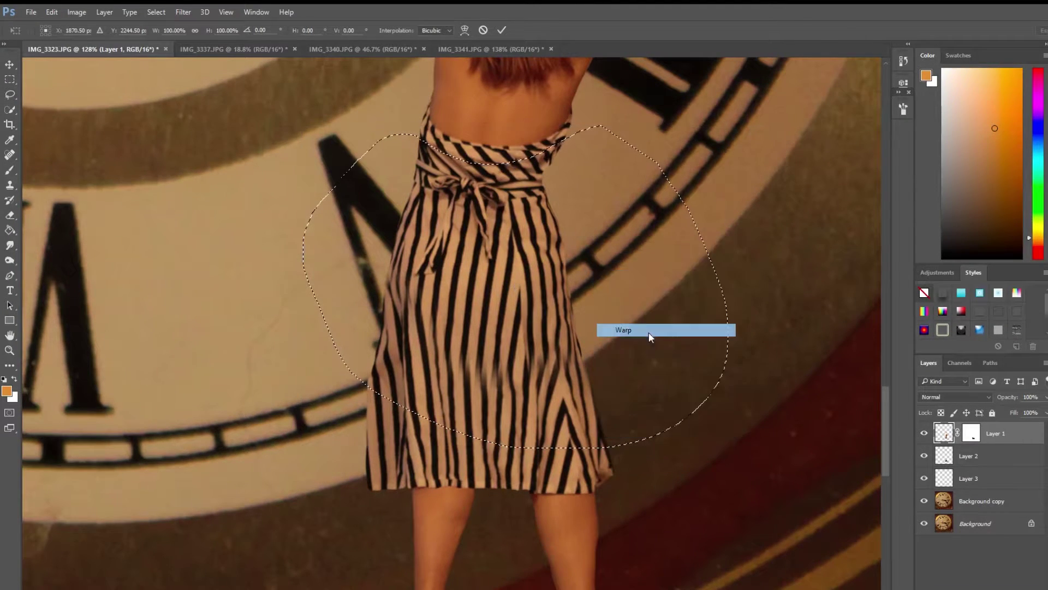
left_click_drag(445, 448, 464, 450)
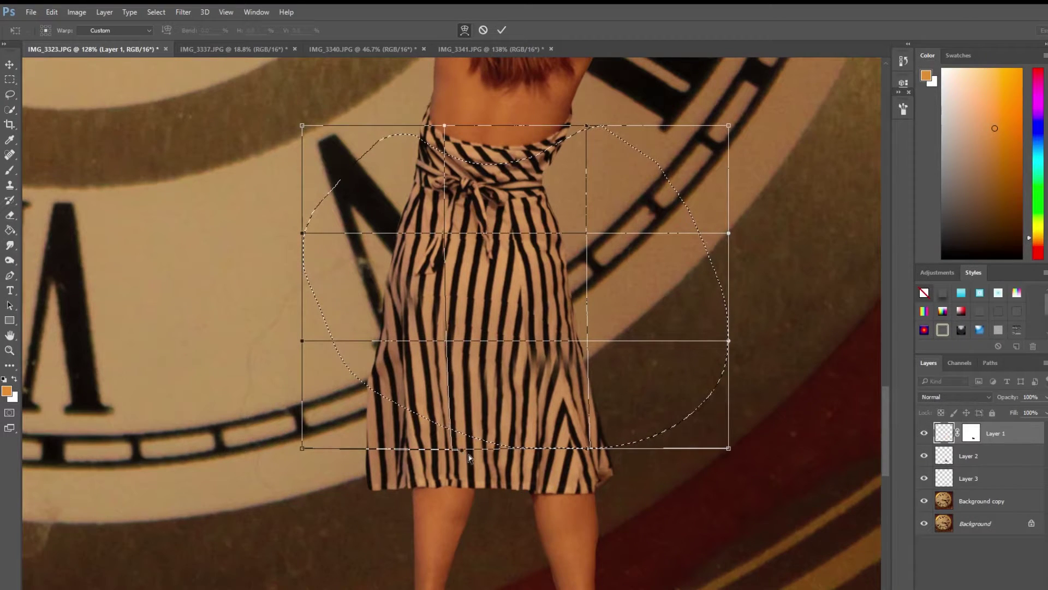
left_click_drag(586, 449, 589, 453)
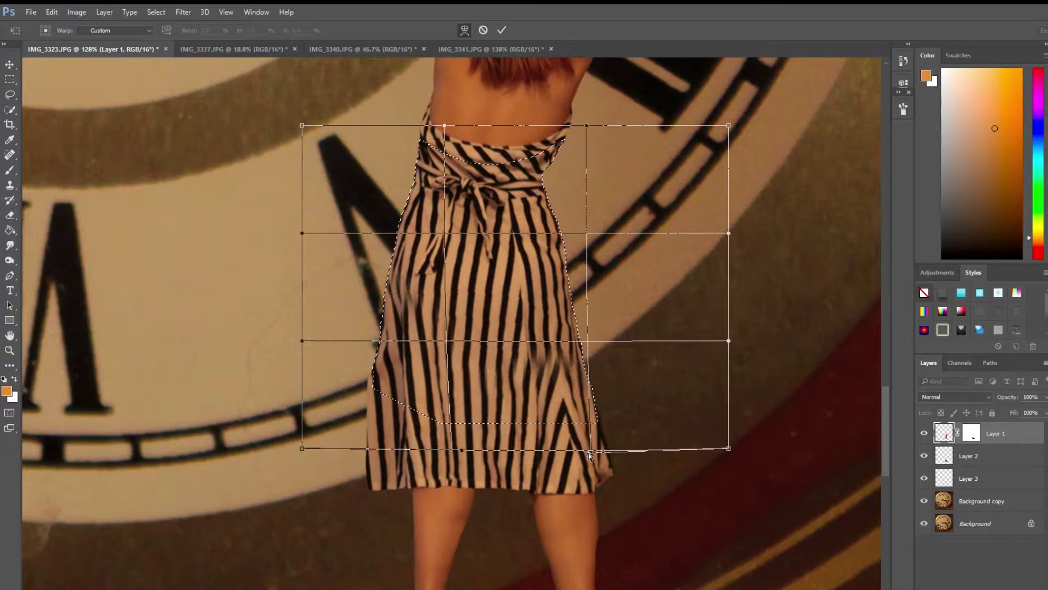
left_click(501, 30)
left_click(620, 335)
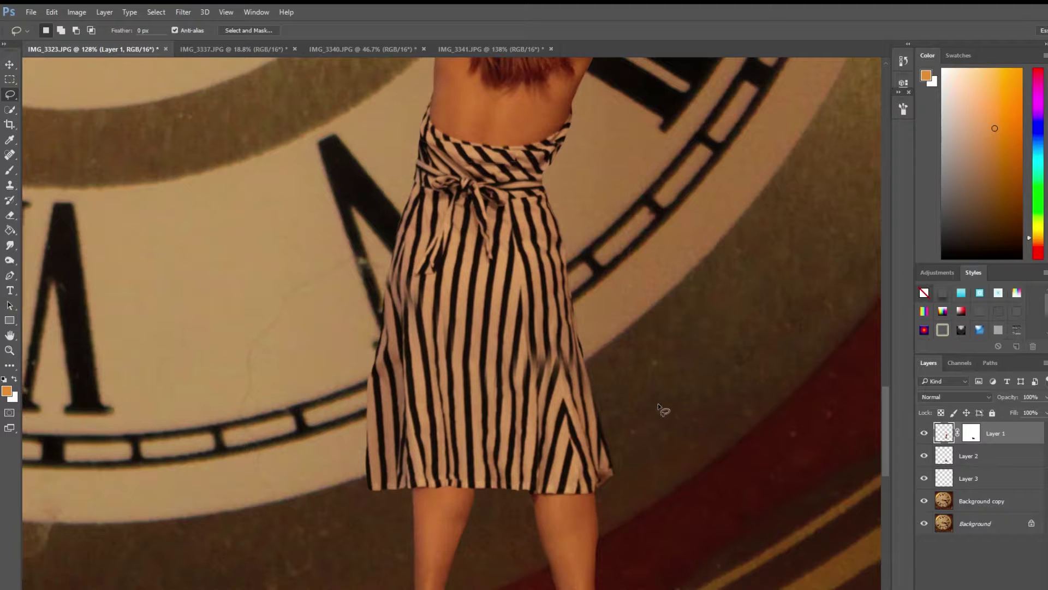
Paint white on the Layer 1 mask across the mid-skirt and down its outer left edge at 89% opacity, undoing the stray black stroke
left_click(10, 186)
scroll(514, 387, "up", 3)
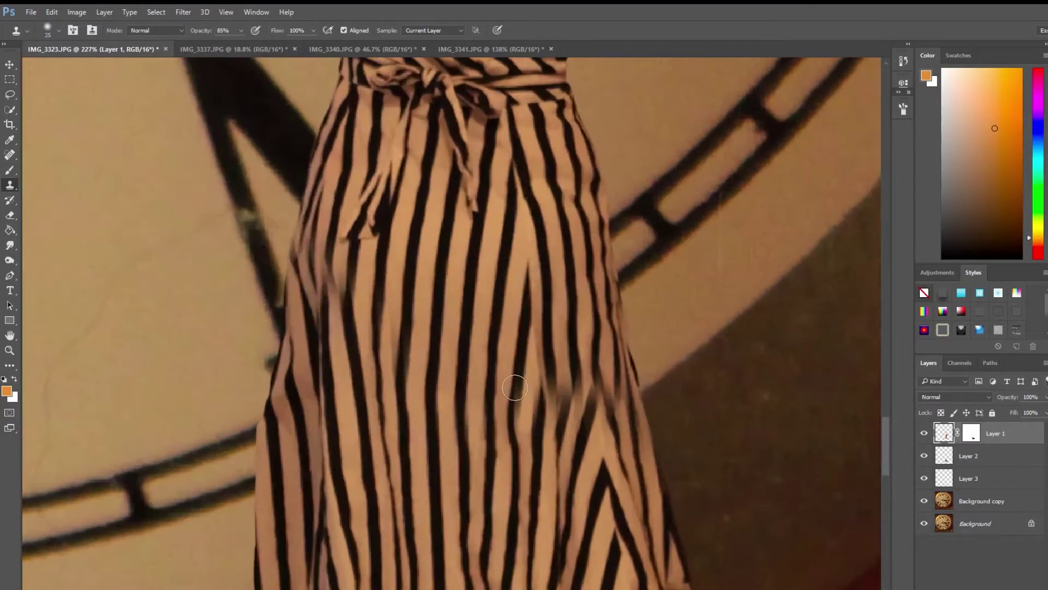
left_click(973, 434)
left_click(10, 170)
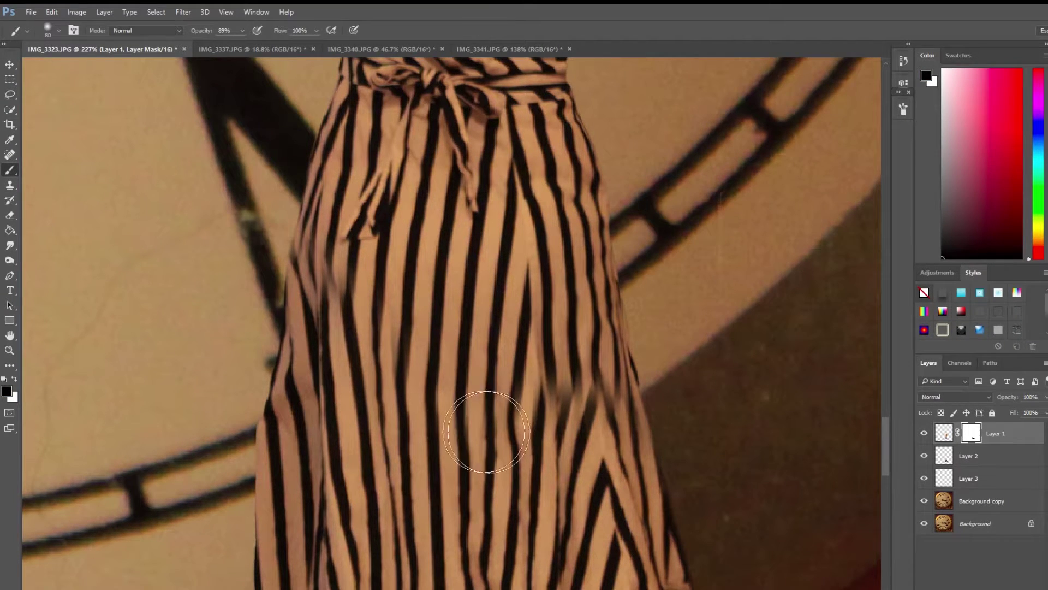
left_click_drag(410, 349, 440, 402)
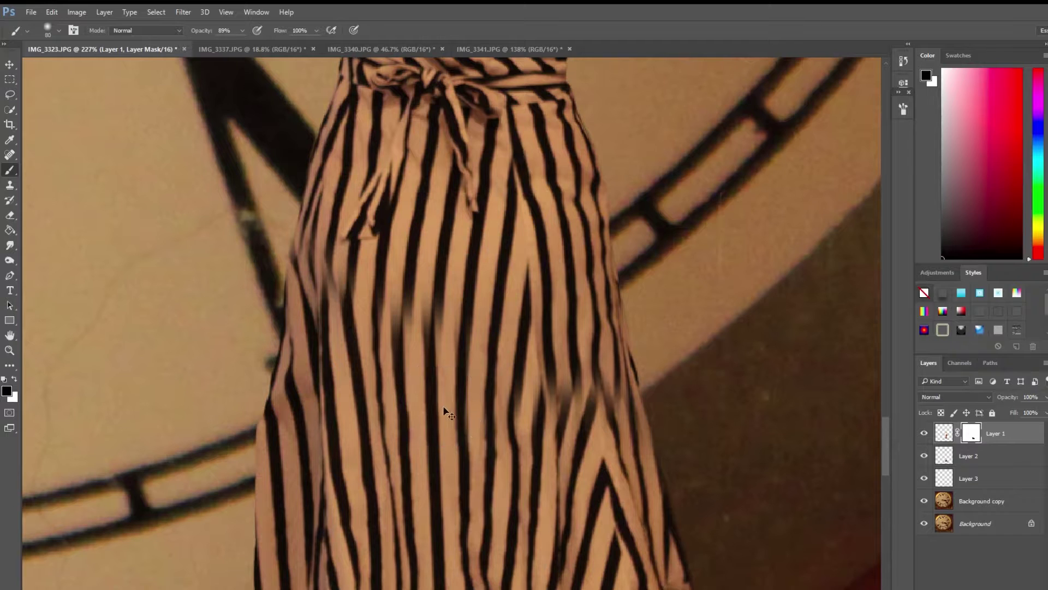
key("ctrl+z")
left_click(15, 380)
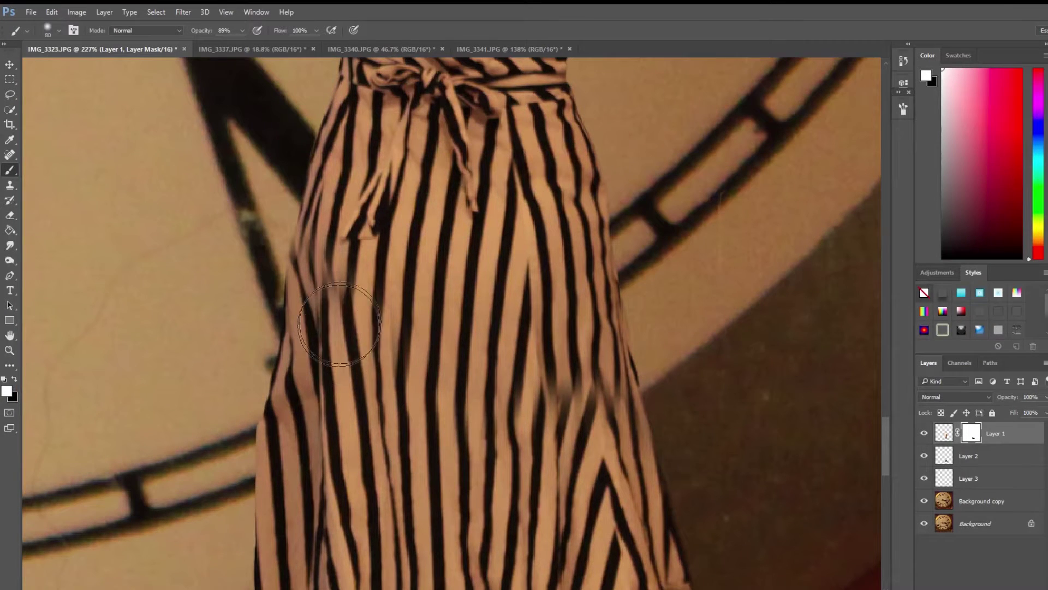
mouse_move(339, 328)
left_mouse_down()
mouse_move(384, 324)
mouse_move(382, 359)
mouse_move(357, 274)
mouse_move(346, 333)
mouse_move(333, 275)
mouse_move(326, 350)
mouse_move(335, 229)
mouse_move(316, 279)
mouse_move(362, 379)
mouse_move(473, 471)
mouse_move(477, 309)
mouse_move(514, 388)
mouse_move(537, 363)
mouse_move(576, 392)
mouse_move(585, 526)
mouse_move(653, 520)
mouse_move(600, 406)
mouse_move(590, 306)
left_mouse_up()
left_click_drag(333, 375, 344, 361)
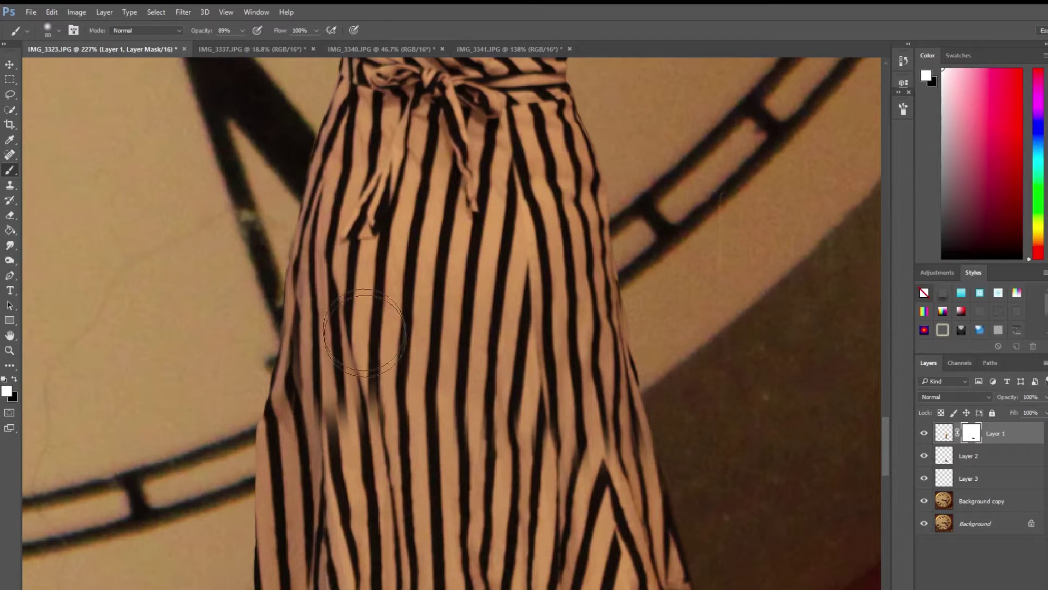
left_click_drag(286, 405, 290, 346)
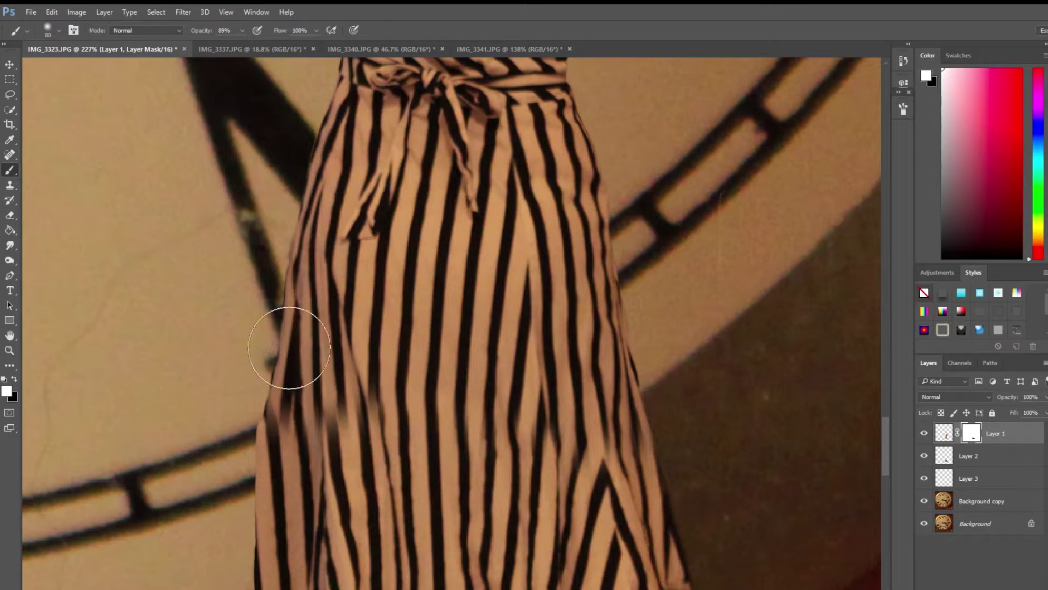
Paint black on the Layer 1 mask along the blurred stripe ends on both sides of the skirt with a smaller soft brush
left_click(14, 378)
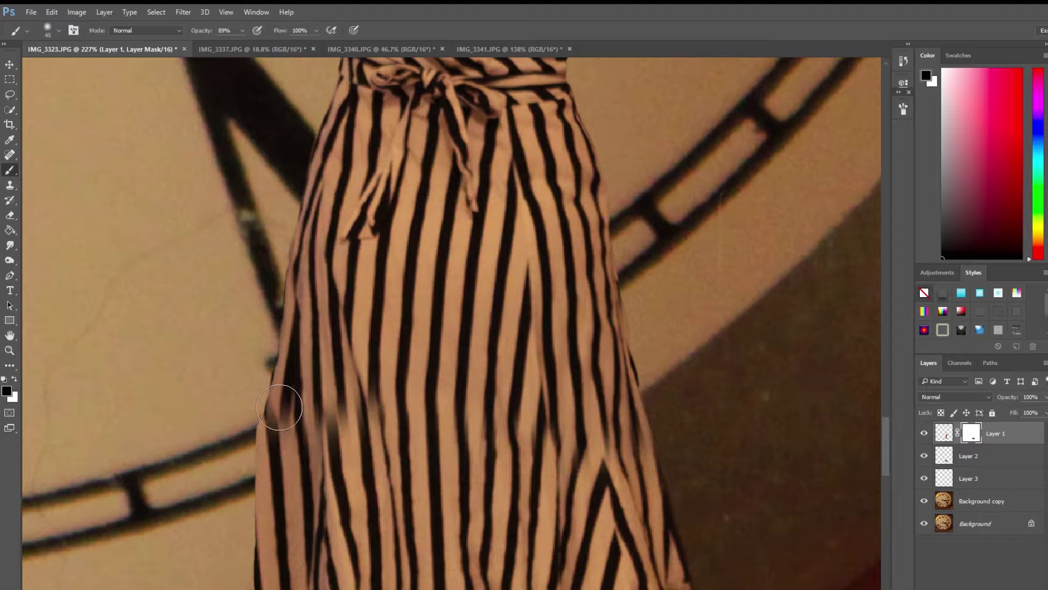
mouse_move(279, 407)
left_mouse_down()
mouse_move(289, 455)
mouse_move(328, 487)
mouse_move(321, 438)
mouse_move(343, 430)
mouse_move(334, 396)
mouse_move(347, 453)
mouse_move(337, 388)
mouse_move(375, 397)
left_mouse_up()
key("[")
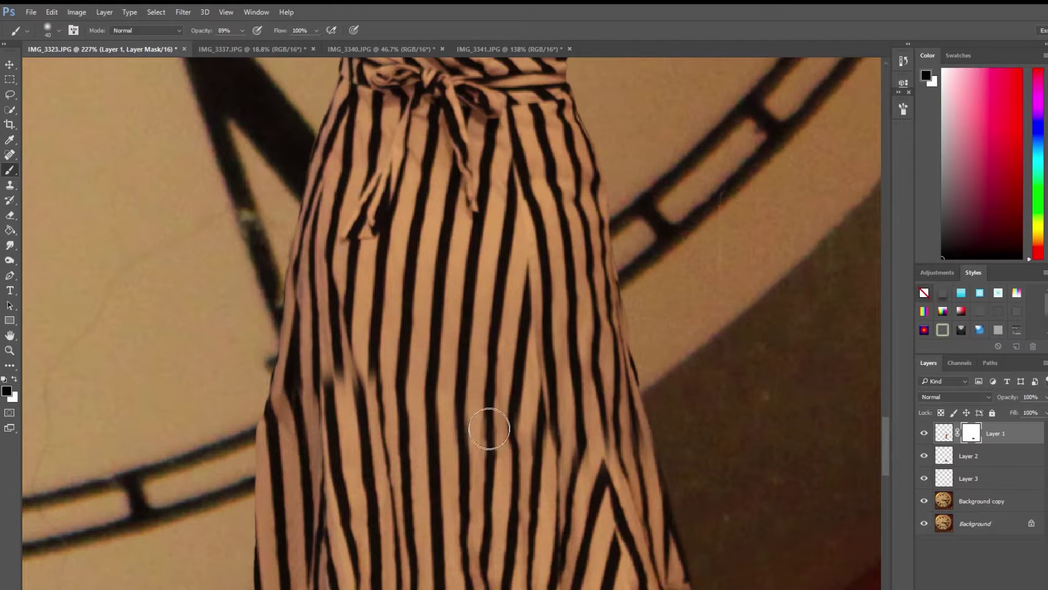
mouse_move(527, 416)
left_mouse_down()
mouse_move(555, 491)
mouse_move(610, 451)
mouse_move(622, 470)
mouse_move(635, 450)
mouse_move(627, 418)
mouse_move(633, 466)
left_mouse_up()
mouse_move(338, 406)
left_mouse_down()
mouse_move(332, 381)
mouse_move(350, 445)
mouse_move(319, 434)
mouse_move(290, 398)
mouse_move(274, 423)
left_mouse_up()
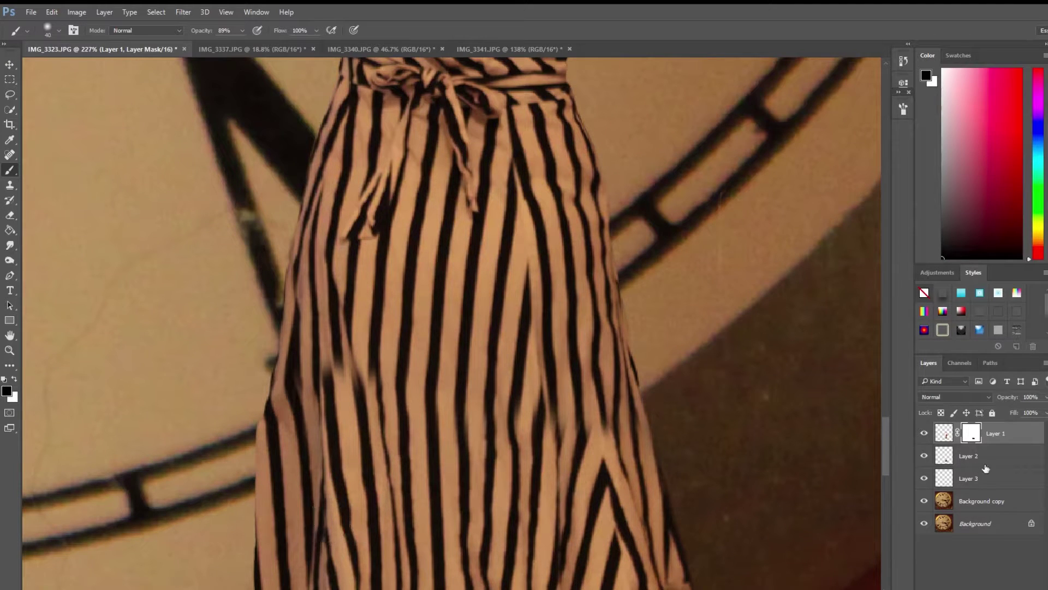
Lasso the left hip section of the Layer 1 image, warp its lower edge outward to match the stripes, unlink the mask and deselect
left_click(943, 435)
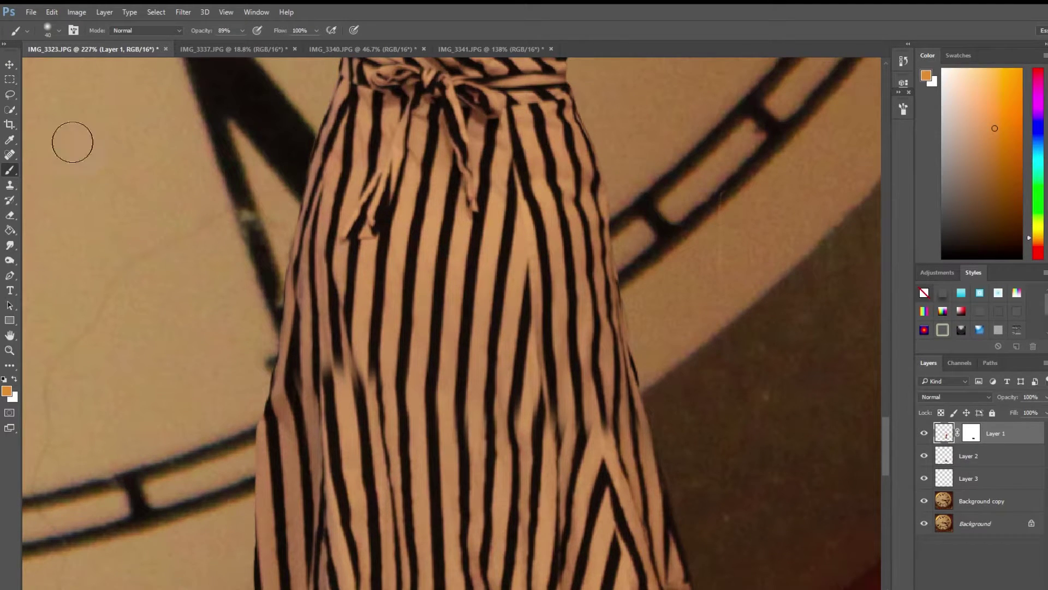
left_click(11, 95)
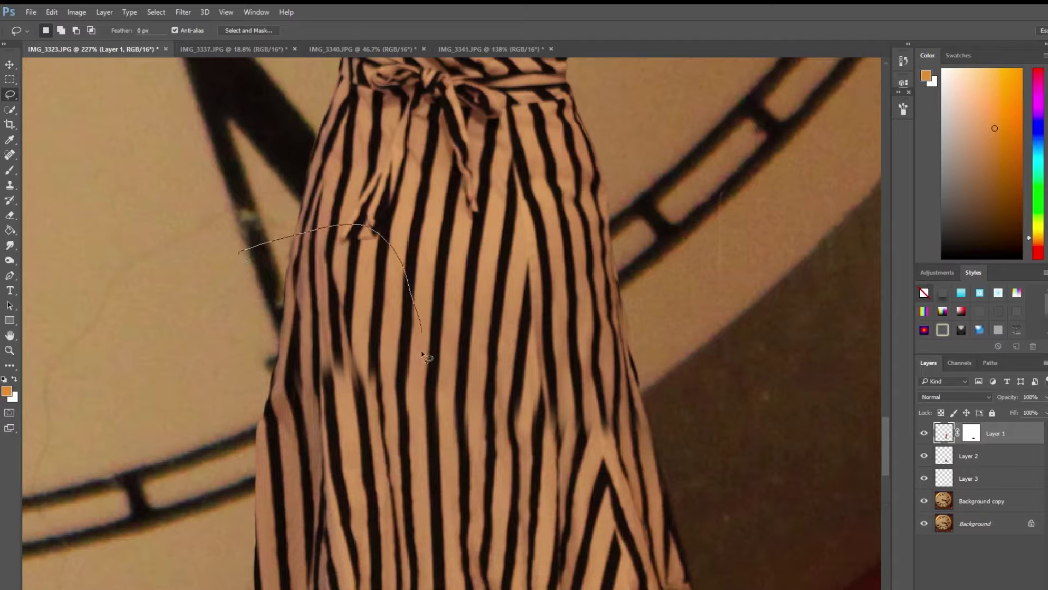
left_click_drag(227, 408, 240, 253)
right_click(314, 357)
key("Escape")
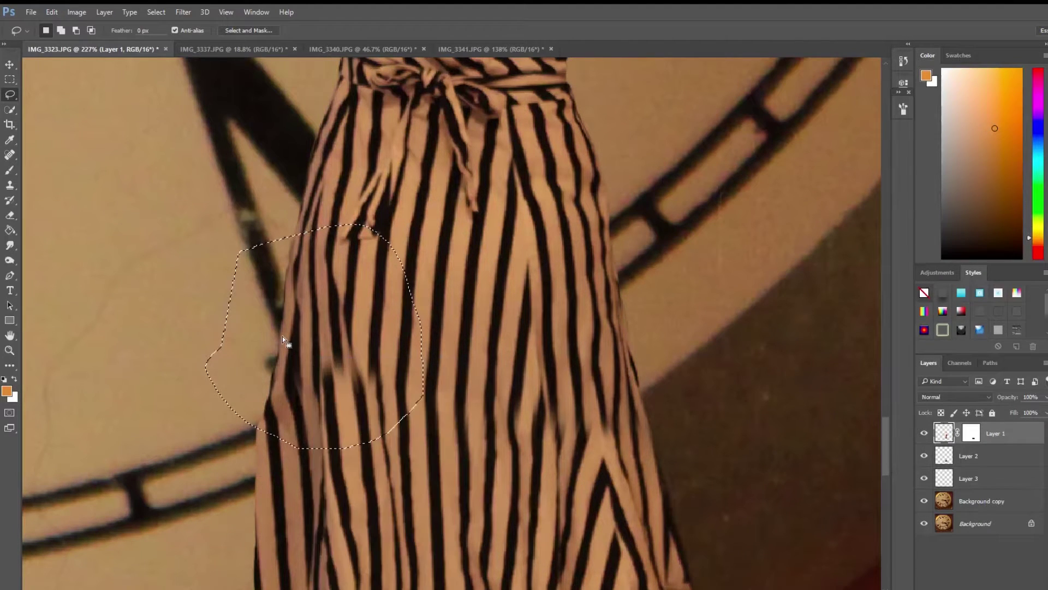
key("ctrl+t")
right_click(301, 343)
left_click(360, 430)
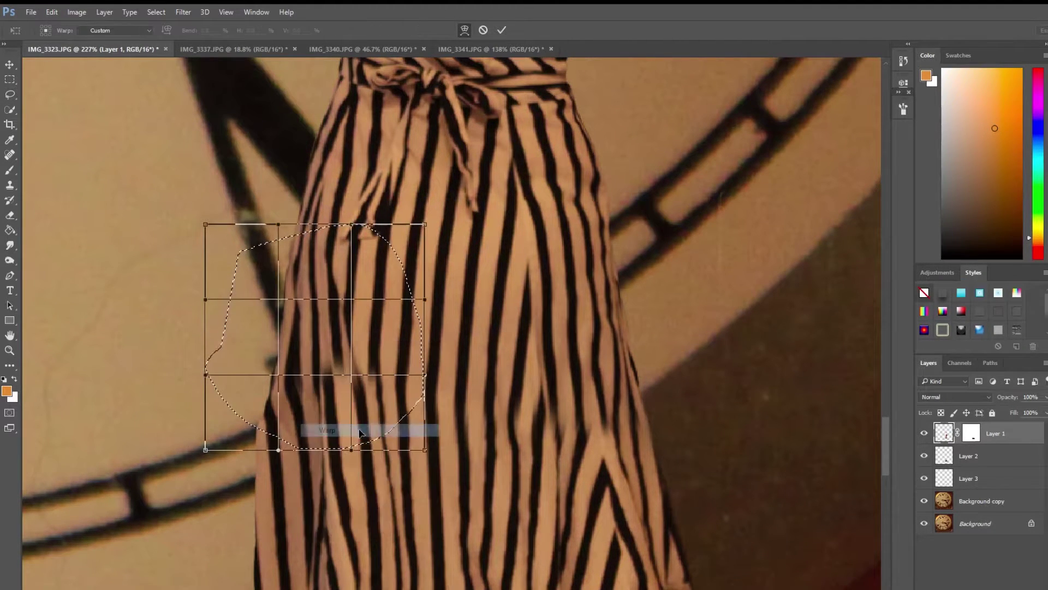
left_click_drag(353, 449, 287, 458)
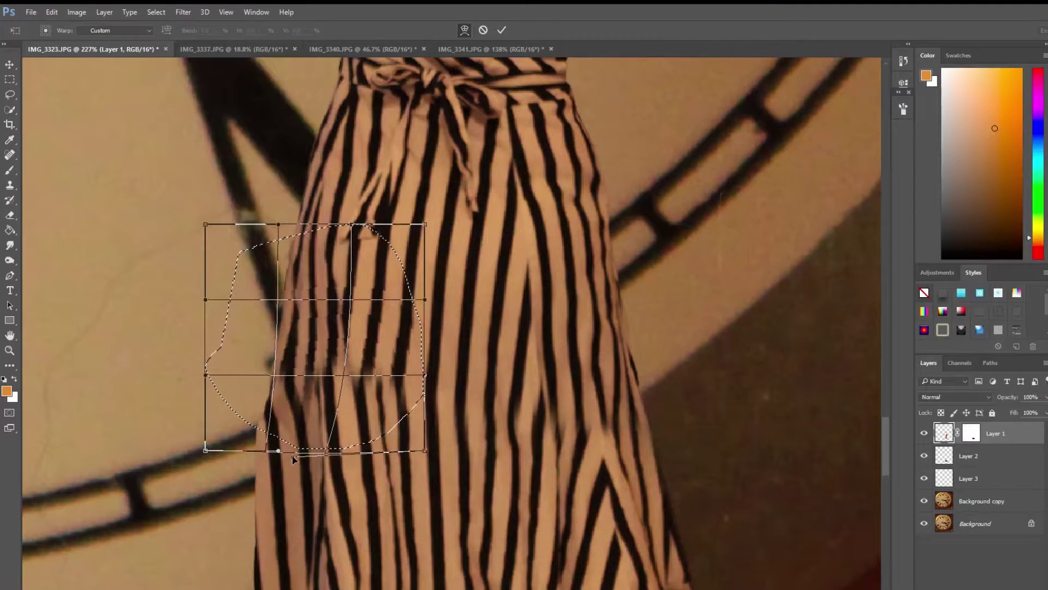
key("Return")
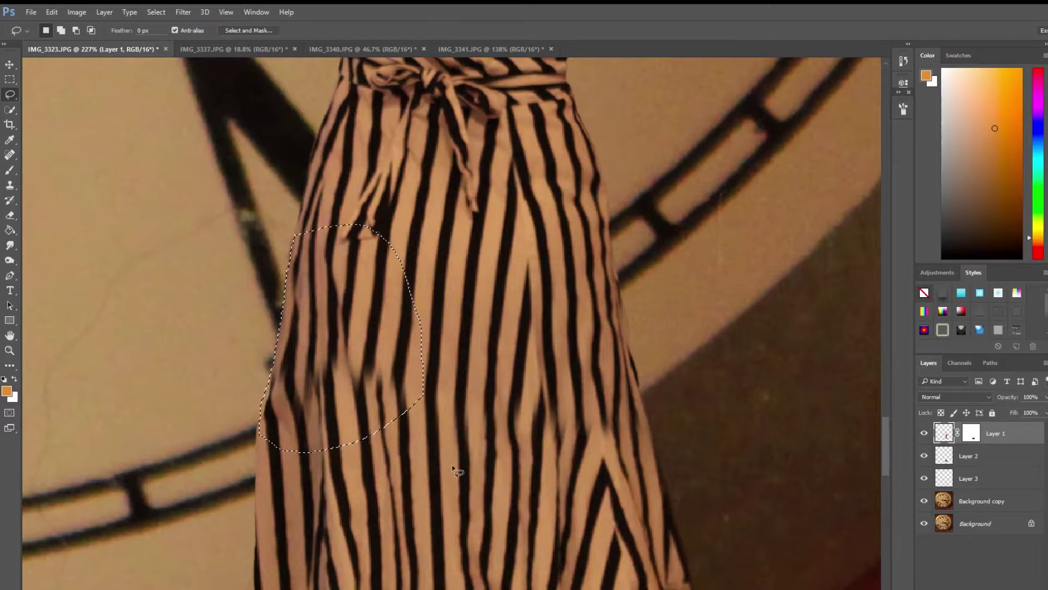
left_click(957, 433)
key("ctrl+d")
Paint black on the Layer 1 mask over the left skirt seam with a size 40 brush, undoing the stray stroke on the image
left_click(9, 170)
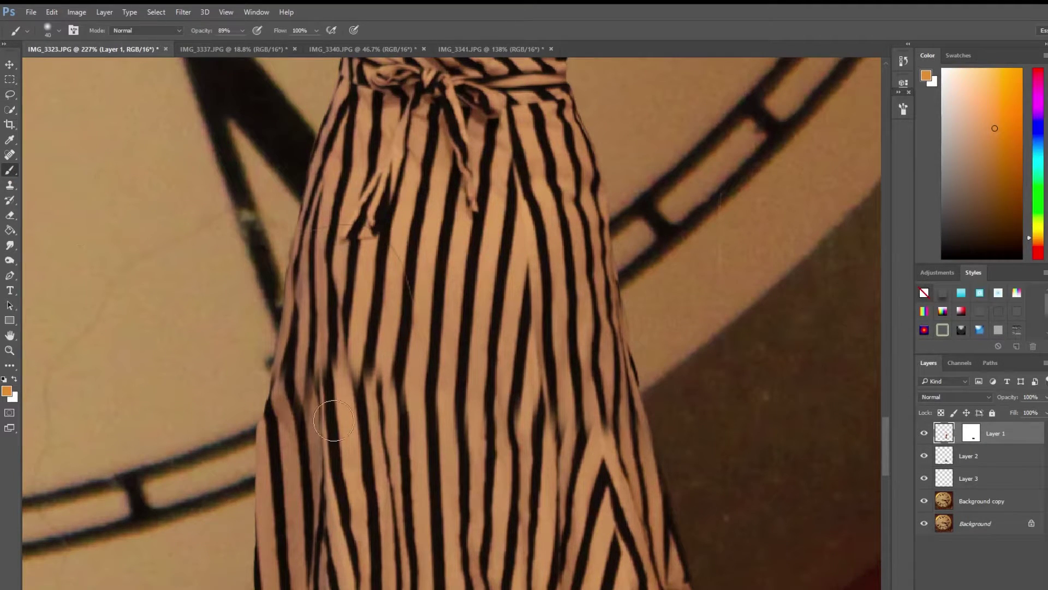
left_click_drag(327, 432, 333, 373)
key("ctrl+z")
left_click(4, 379)
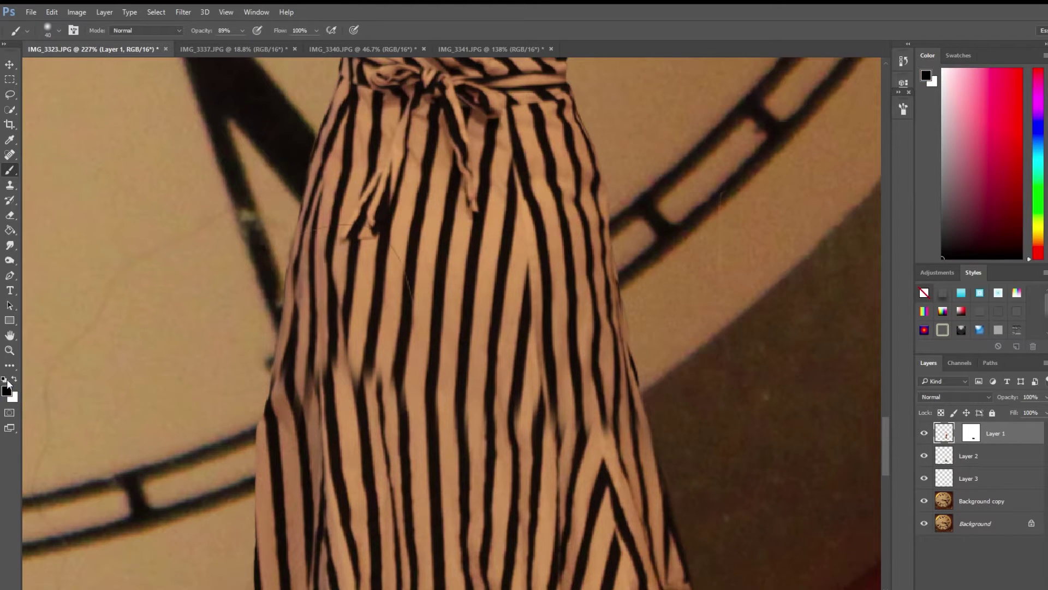
left_click(968, 436)
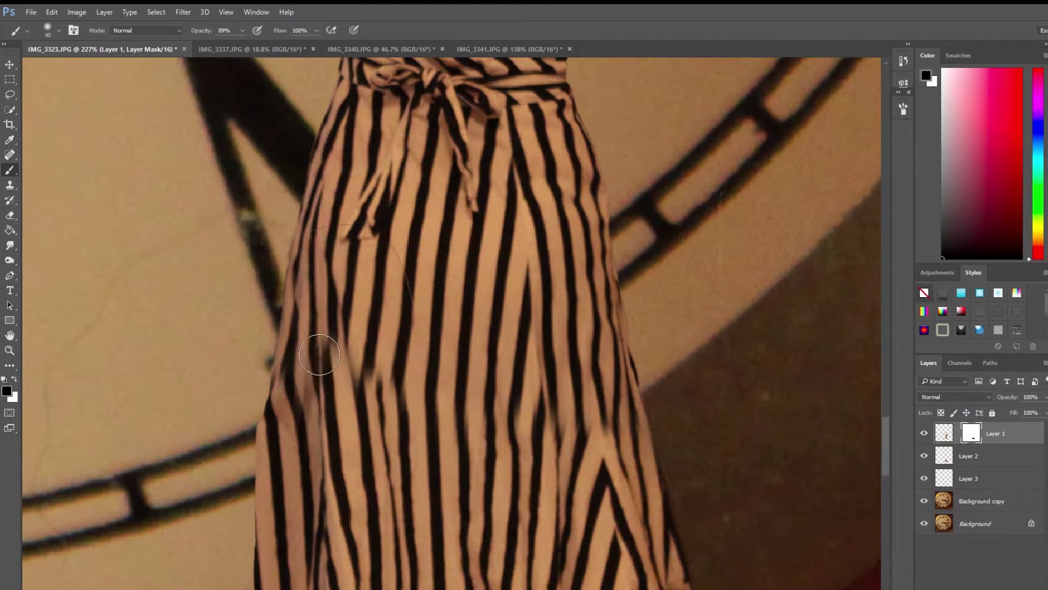
mouse_move(320, 355)
left_mouse_down()
mouse_move(312, 426)
mouse_move(293, 373)
mouse_move(277, 408)
mouse_move(289, 357)
mouse_move(293, 384)
left_mouse_up()
mouse_move(366, 409)
left_mouse_down()
mouse_move(364, 365)
mouse_move(383, 424)
mouse_move(390, 385)
mouse_move(409, 437)
left_mouse_up()
left_click_drag(288, 364, 285, 400)
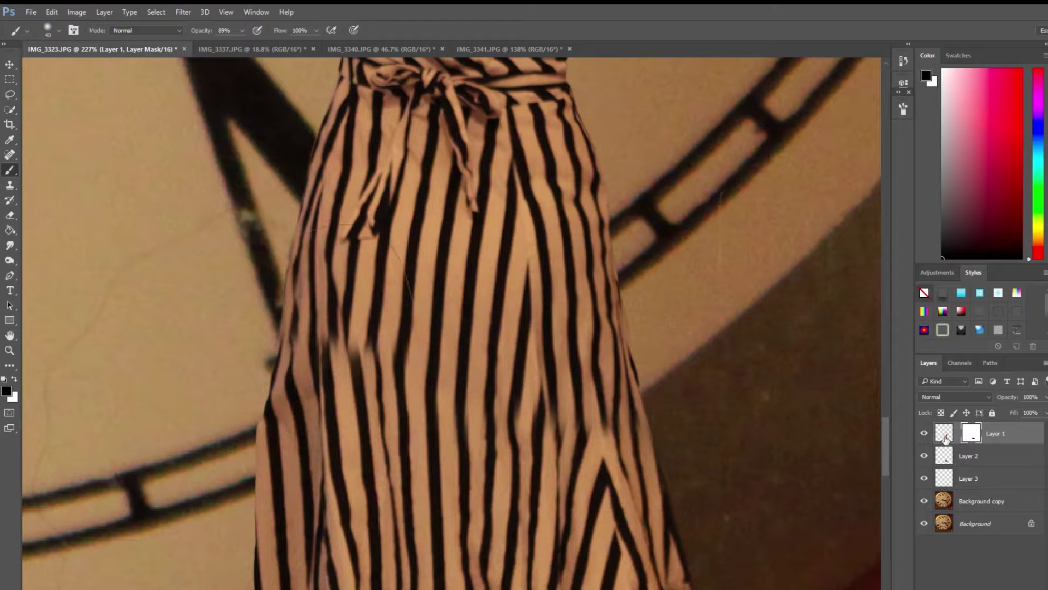
Clone fabric on the Layer 1 image at 85% opacity over the thin diagonal line below the ribbon, undoing the misaligned stroke
left_click(12, 186)
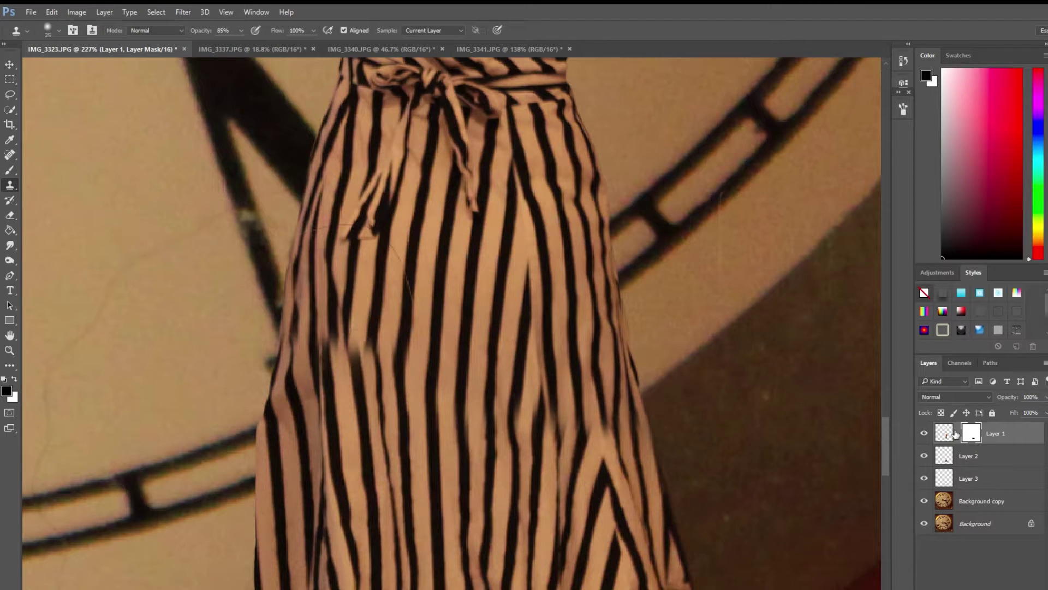
left_click(943, 435)
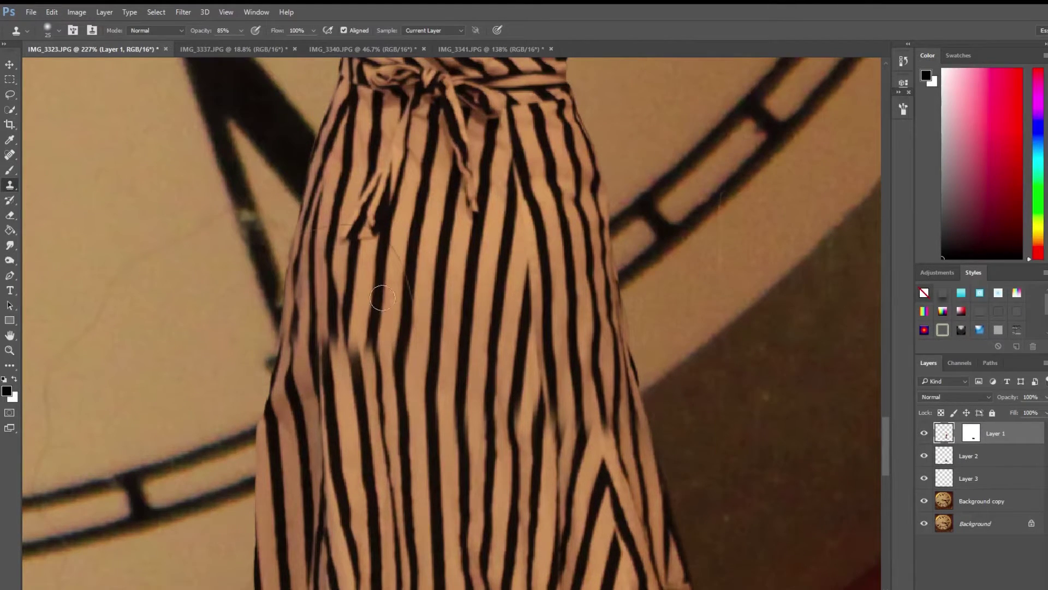
scroll(382, 297, "up", 3)
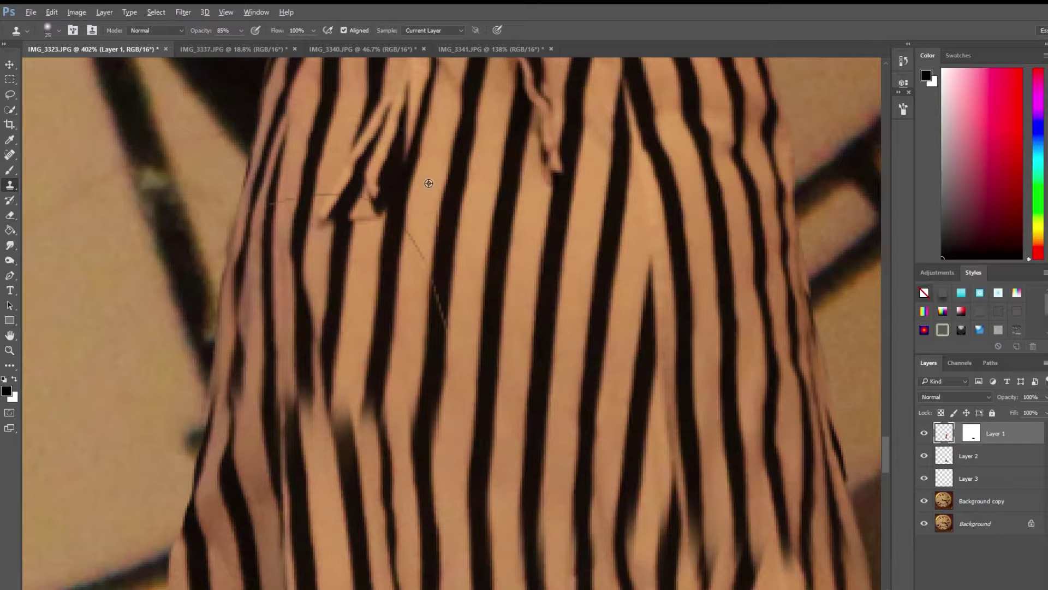
mouse_move(426, 200)
left_mouse_down()
mouse_move(412, 243)
mouse_move(417, 236)
mouse_move(442, 288)
left_mouse_up()
left_click(442, 257, "alt")
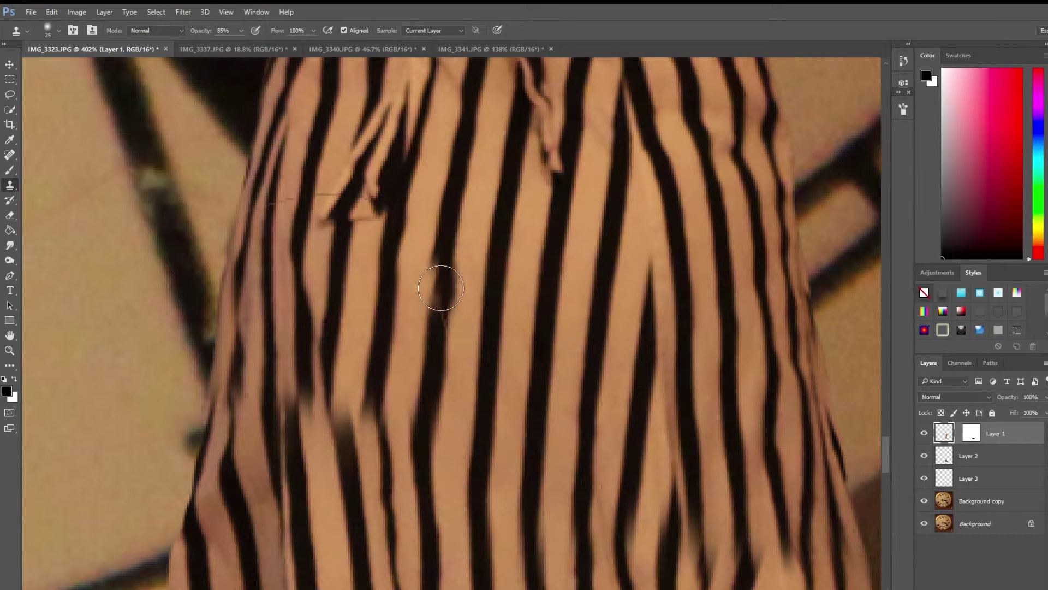
key("ctrl+z")
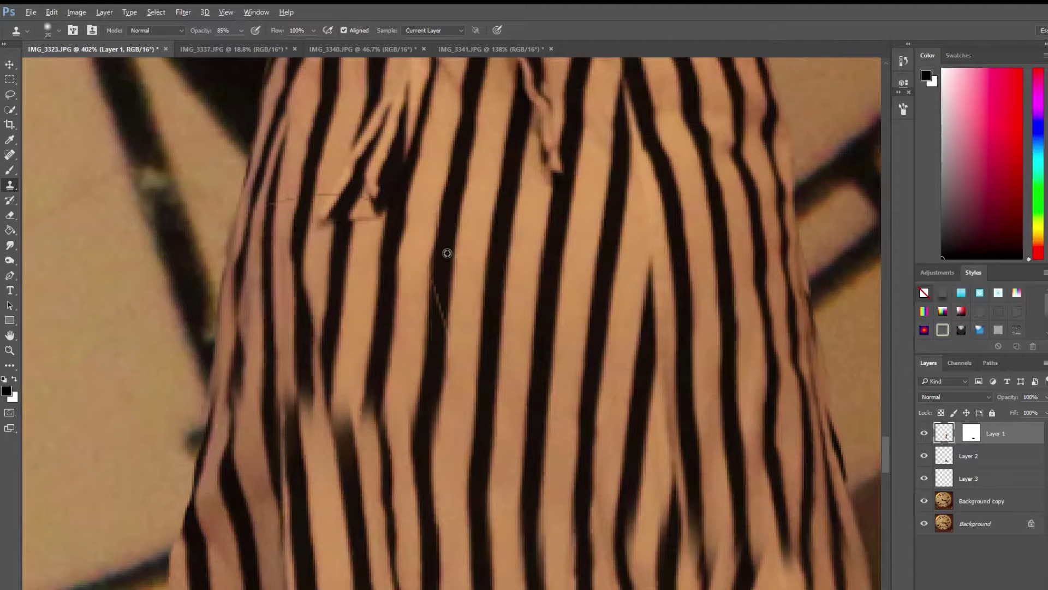
mouse_move(442, 288)
left_mouse_down()
mouse_move(441, 314)
mouse_move(392, 267)
mouse_move(362, 215)
left_mouse_up()
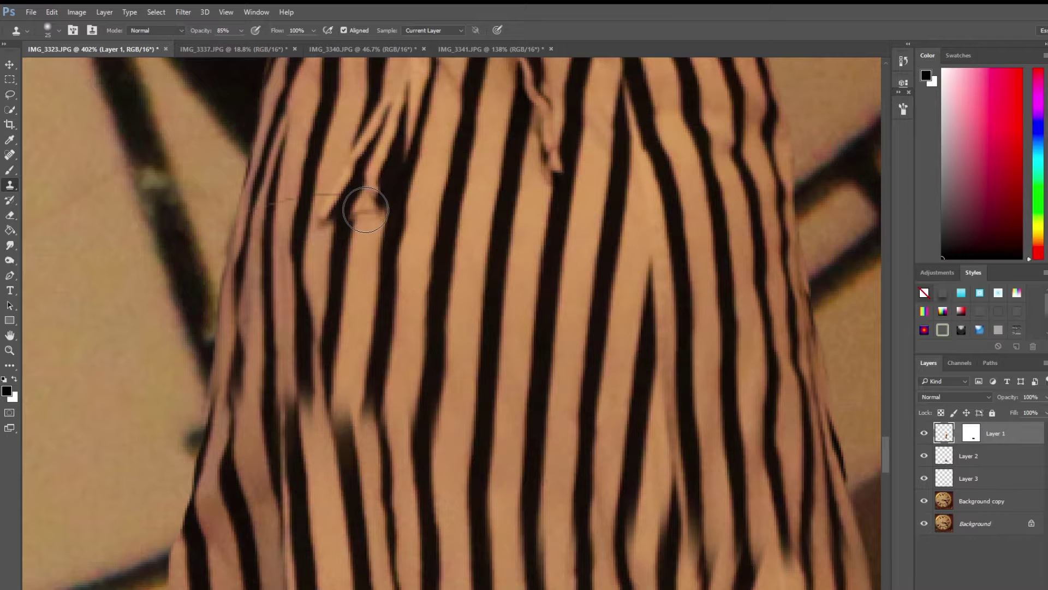
Clone clean fabric over the thin horizontal line beside the ribbon's end and toward the skirt's left edge
left_click(335, 157, "alt")
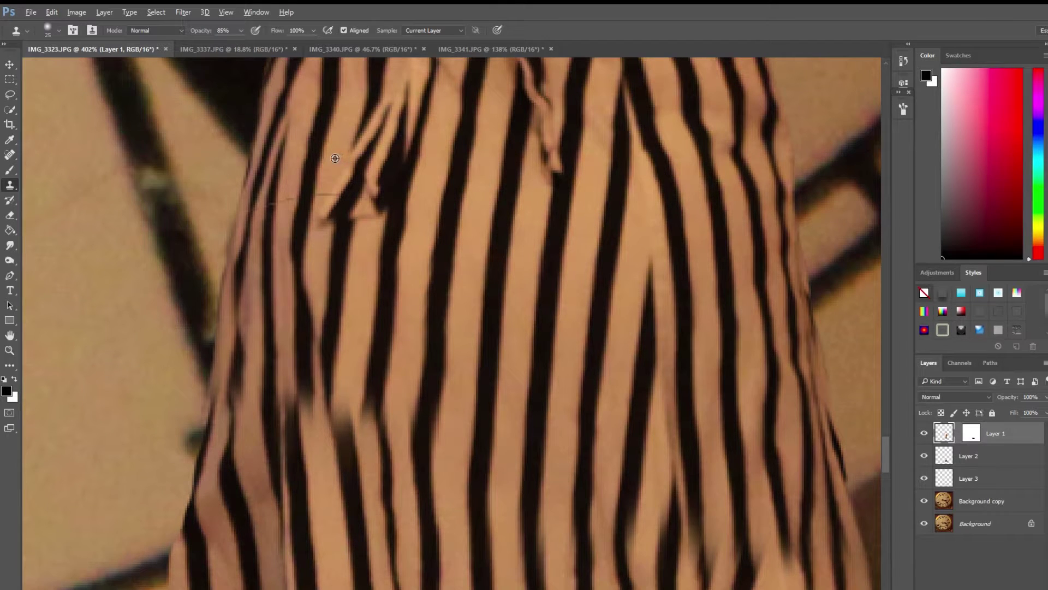
left_click(327, 193)
mouse_move(299, 195)
left_mouse_down()
mouse_move(287, 197)
mouse_move(323, 193)
left_mouse_up()
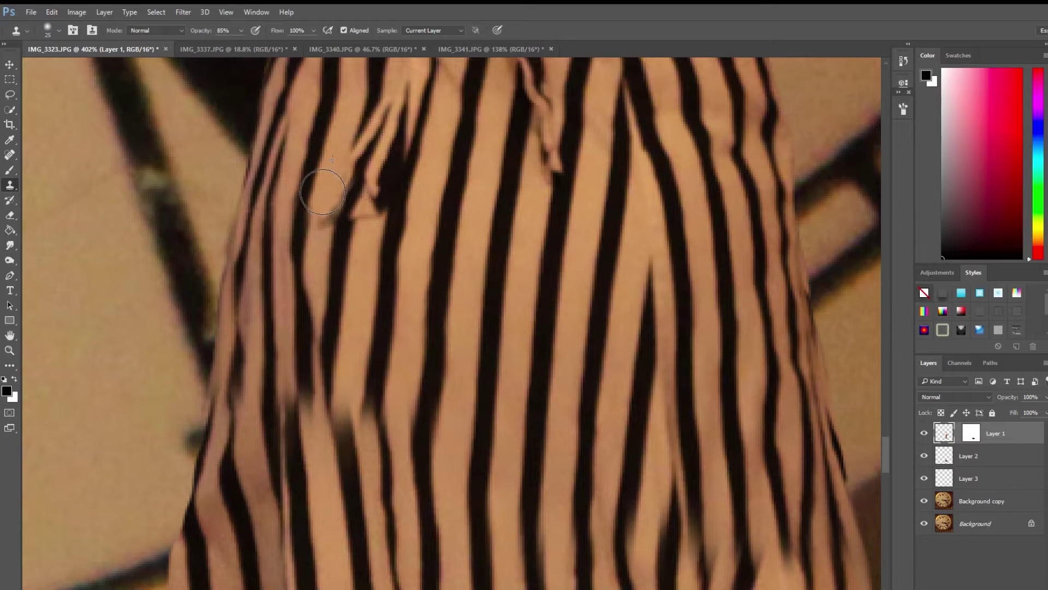
left_click_drag(263, 207, 272, 211)
Examine the whole composite of the woman hanging from the clock hand
scroll(584, 456, "down", 3)
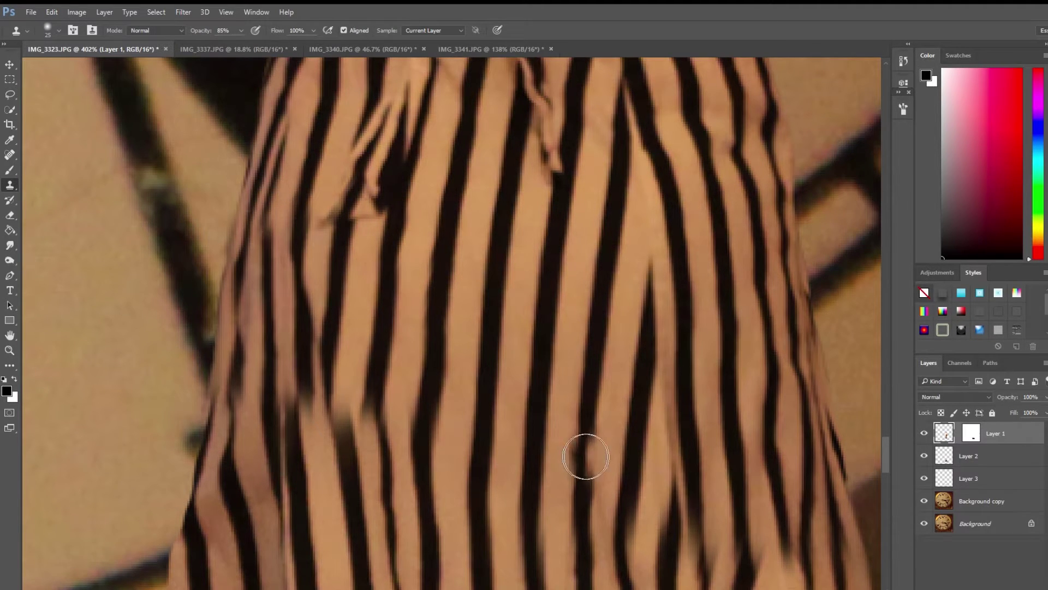
scroll(710, 419, "down", 4)
scroll(710, 419, "down", 2)
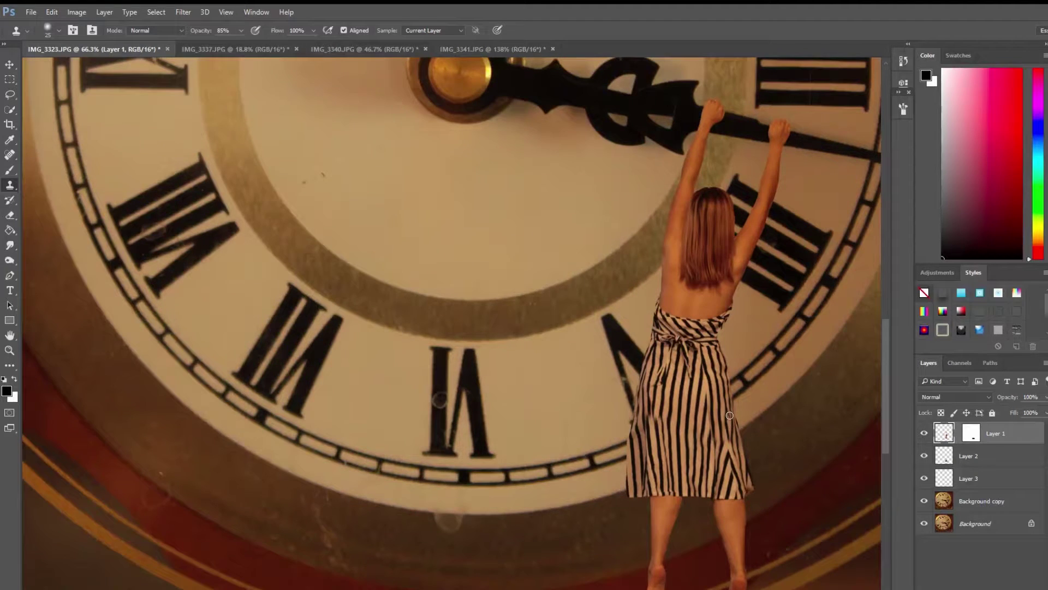
scroll(730, 416, "down", 2)
left_click_drag(792, 435, 605, 416)
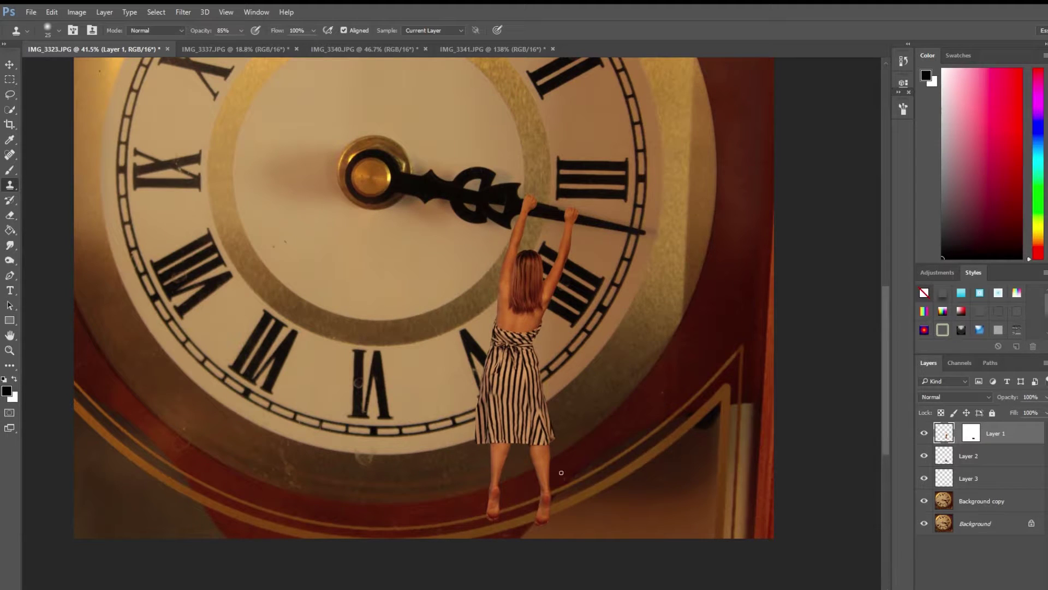
scroll(561, 472, "down", 2)
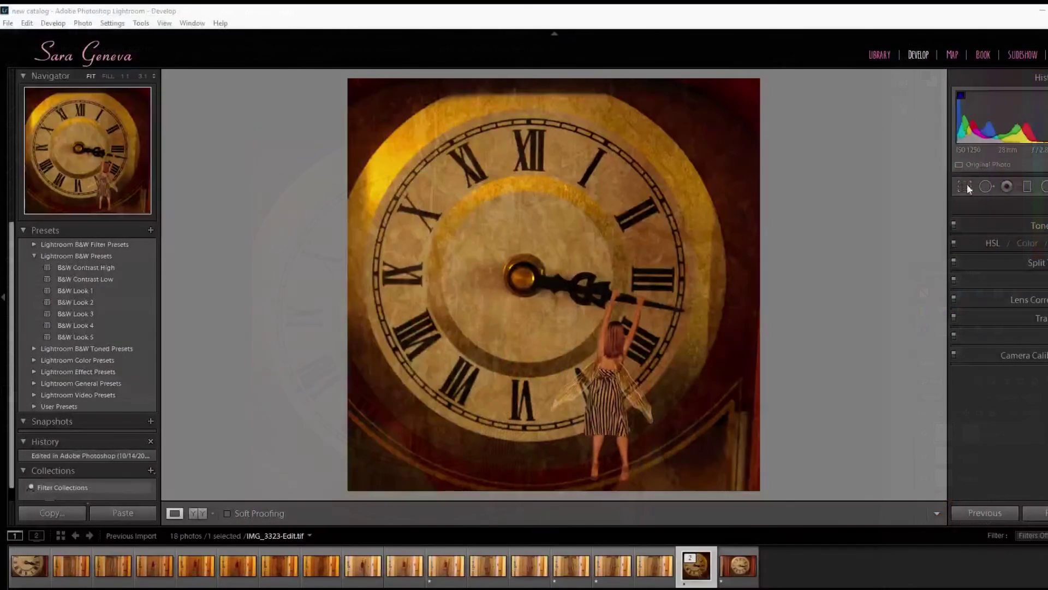
Switch to Lightroom and crop the clock composite slightly tighter from its upper-left corner, keeping the original aspect
left_click(964, 185)
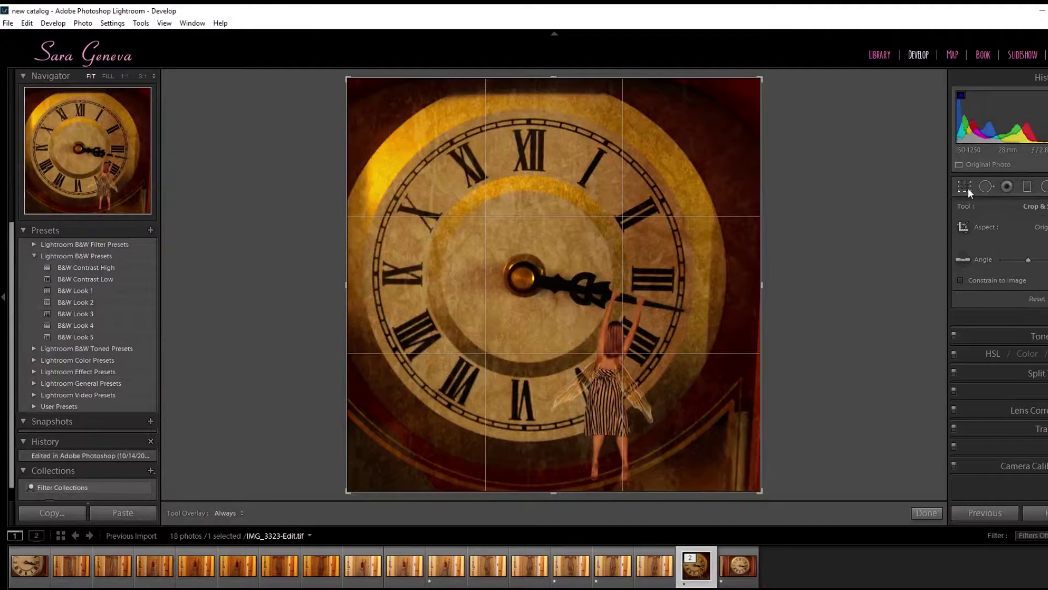
left_click_drag(348, 79, 349, 83)
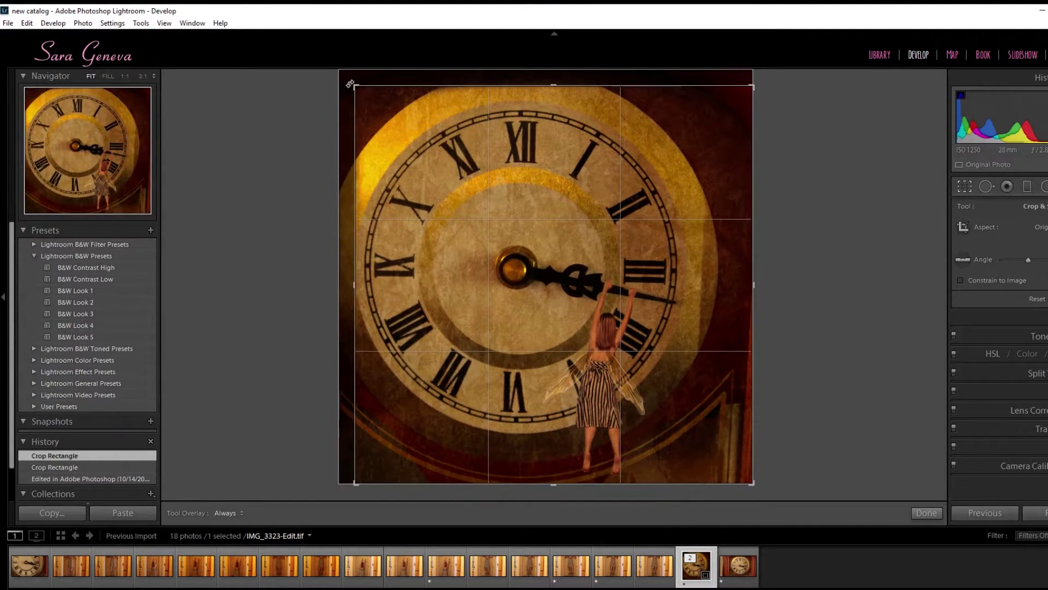
key("Return")
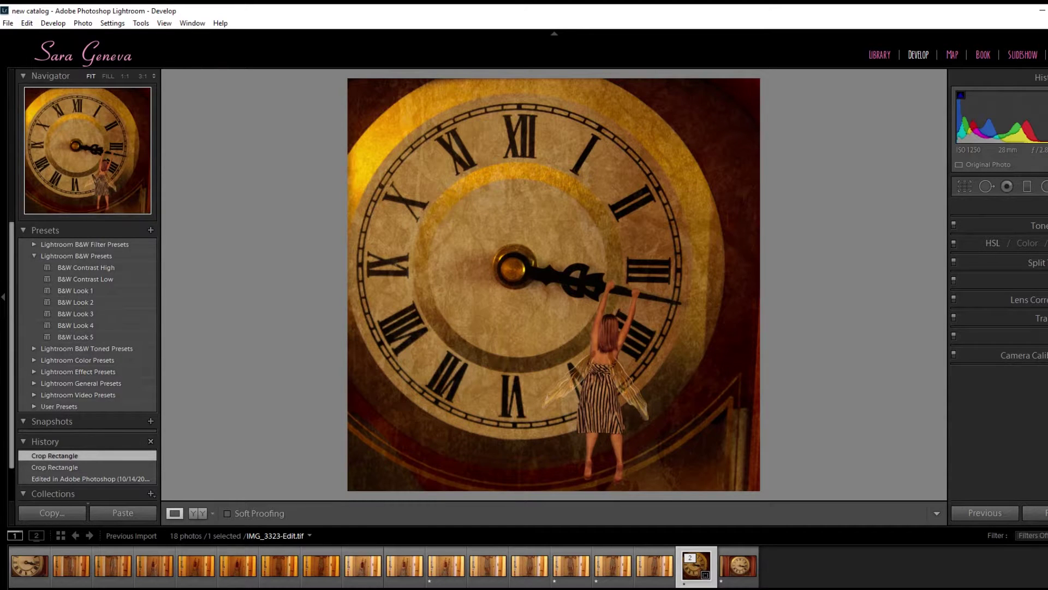
Set the photo's Highlights to 5, Contrast to 12 and Temperature to -14
key("k")
key("k")
left_click_drag(1028, 331, 1032, 319)
left_click_drag(1029, 264, 1027, 266)
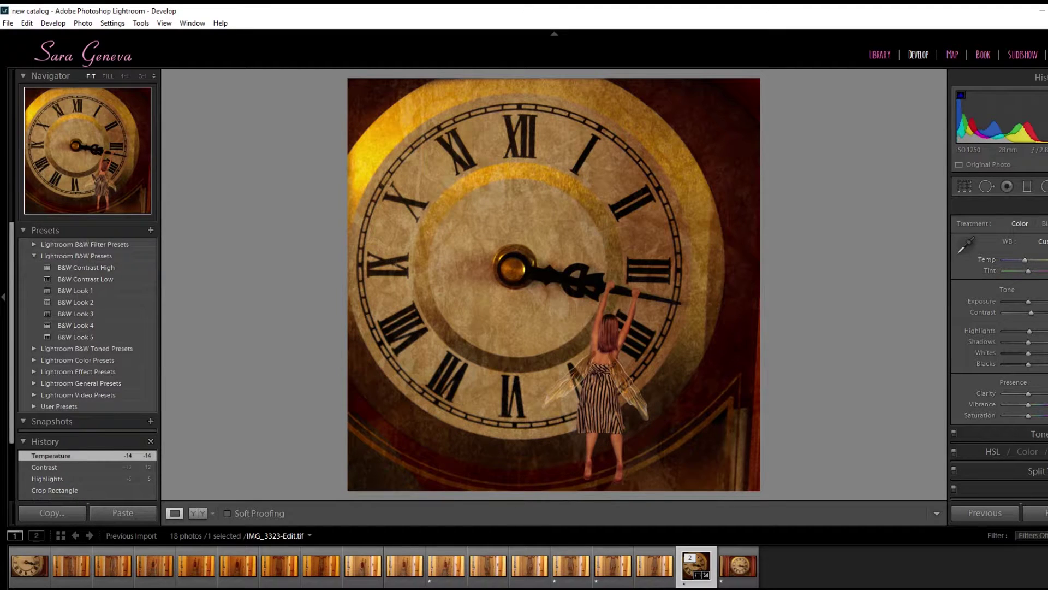
Paint an enlarged adjustment brush along the gold rim from its upper-left arc to above XII, and slightly lower the brush exposure
key("k")
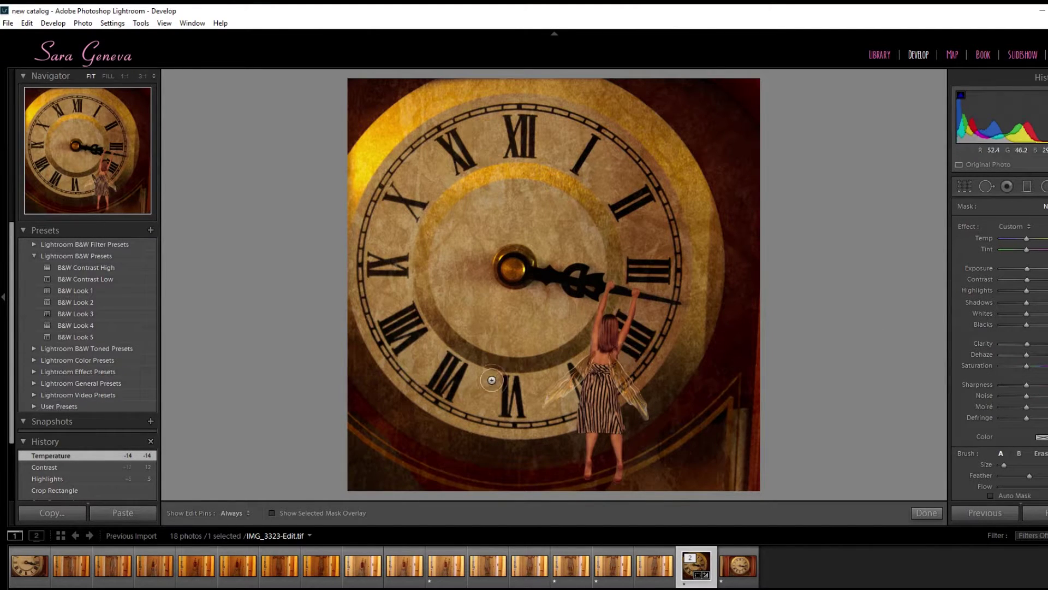
scroll(442, 336, "up", 3)
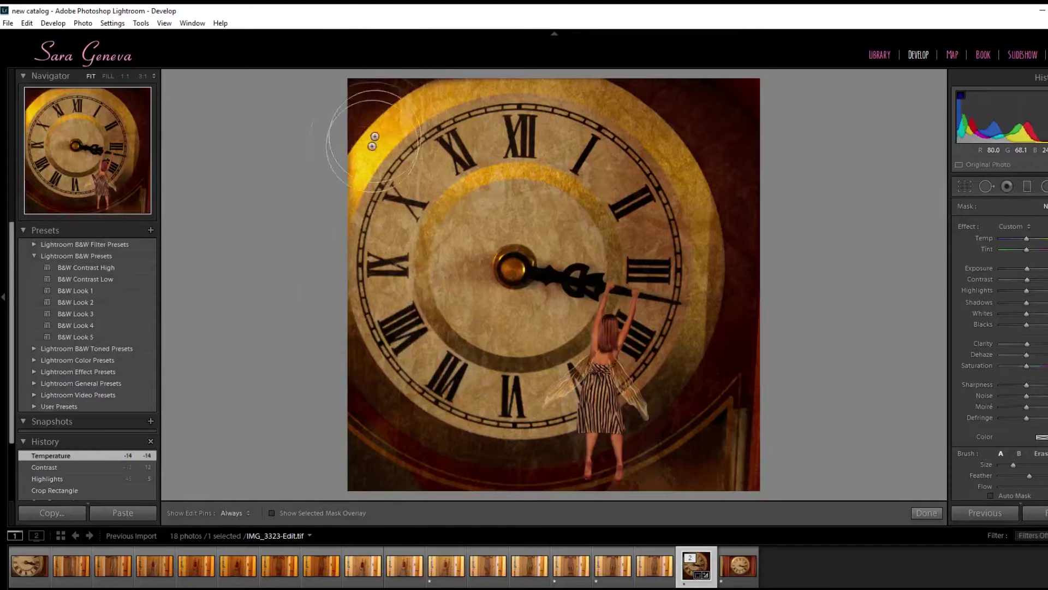
mouse_move(384, 114)
left_mouse_down()
mouse_move(385, 193)
mouse_move(448, 400)
mouse_move(542, 97)
left_mouse_up()
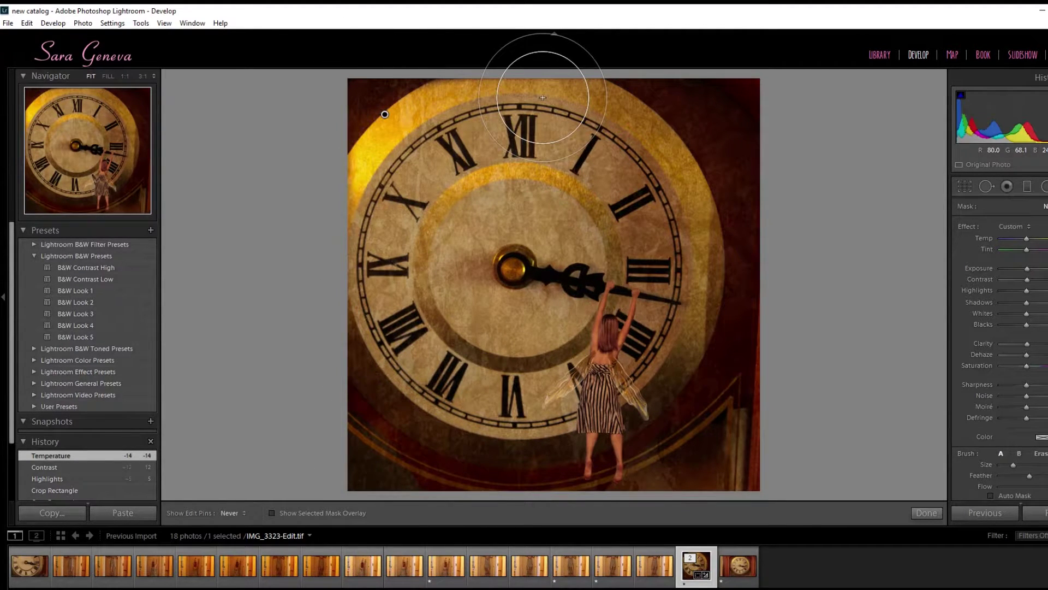
key("h")
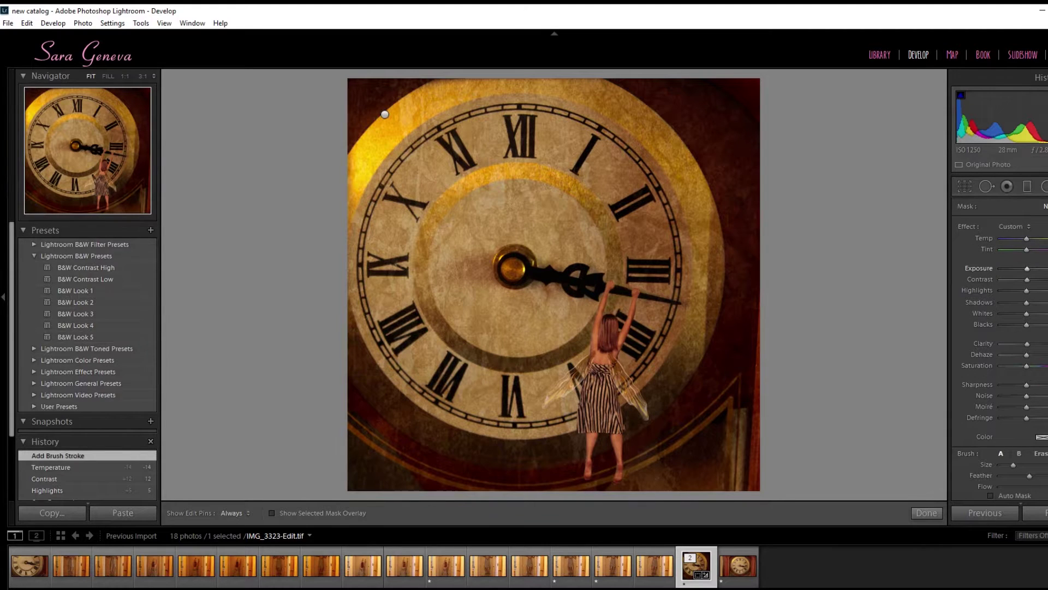
left_click_drag(1027, 268, 1024, 269)
left_click_drag(1023, 269, 1025, 271)
Raise the brush feather, enlarge the brush and paint the darkening over the clock case at the photo's right edge
left_click_drag(1029, 476, 1047, 477)
key("h")
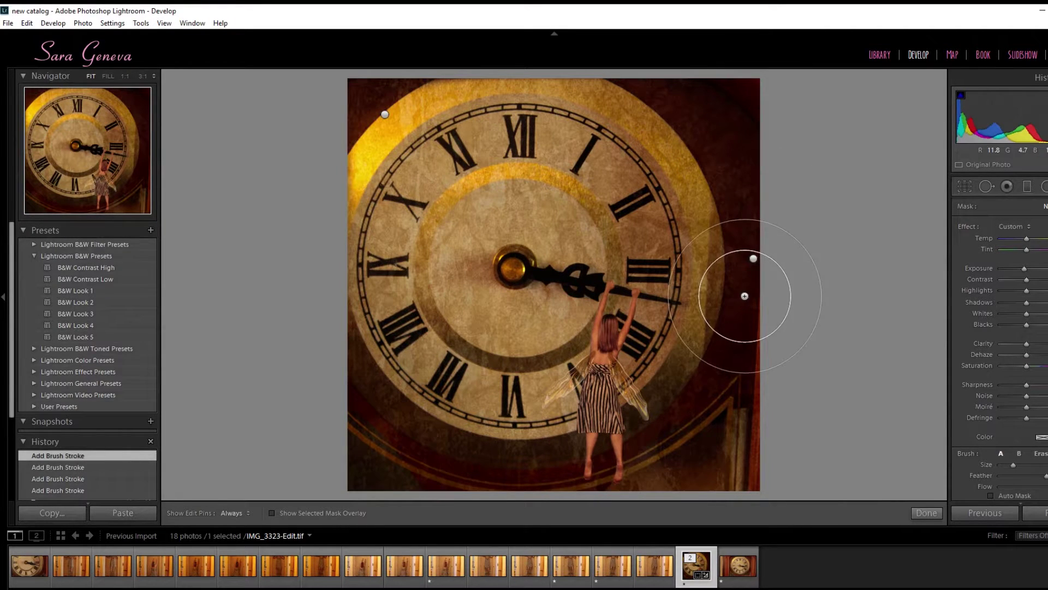
scroll(747, 284, "up", 4)
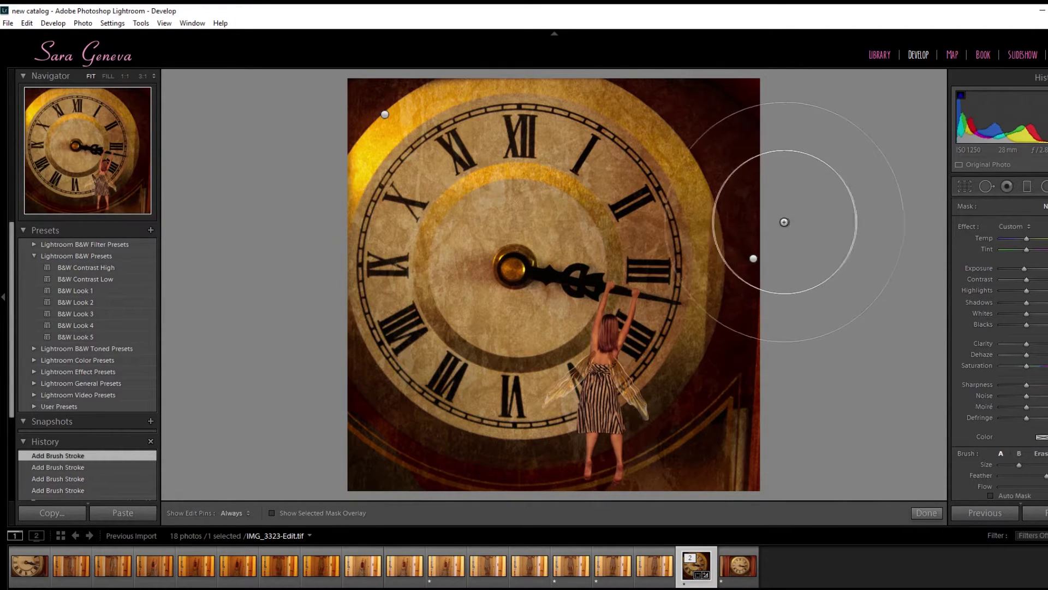
left_click_drag(704, 150, 767, 238)
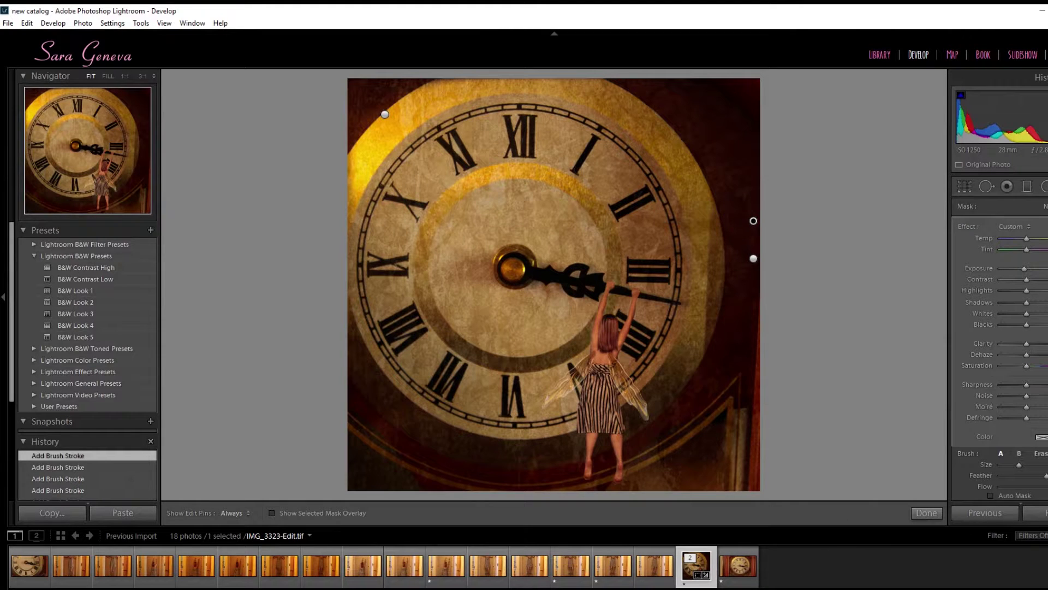
Compare the photo with the brush adjustments disabled and enabled, and leave the adjustment brush
scroll(984, 431, "down", 3)
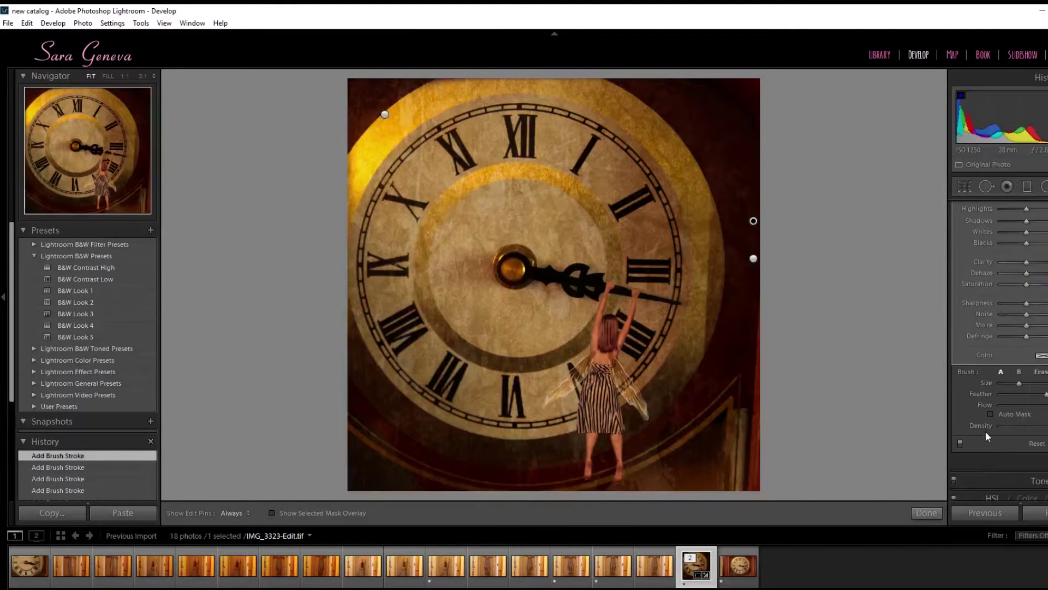
left_click(959, 444)
left_click(959, 443)
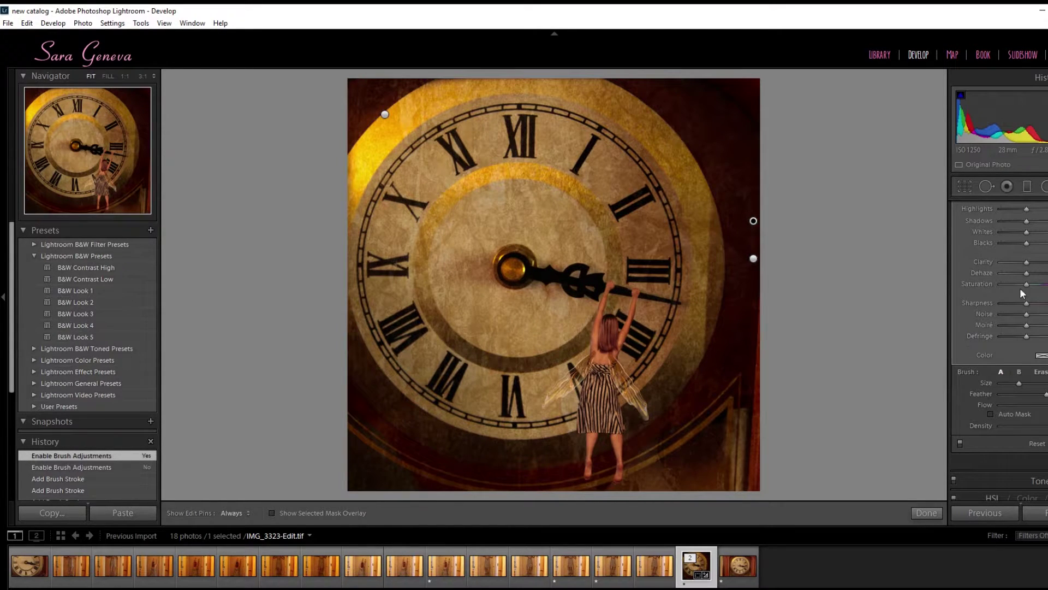
scroll(988, 349, "down", 3)
key("k")
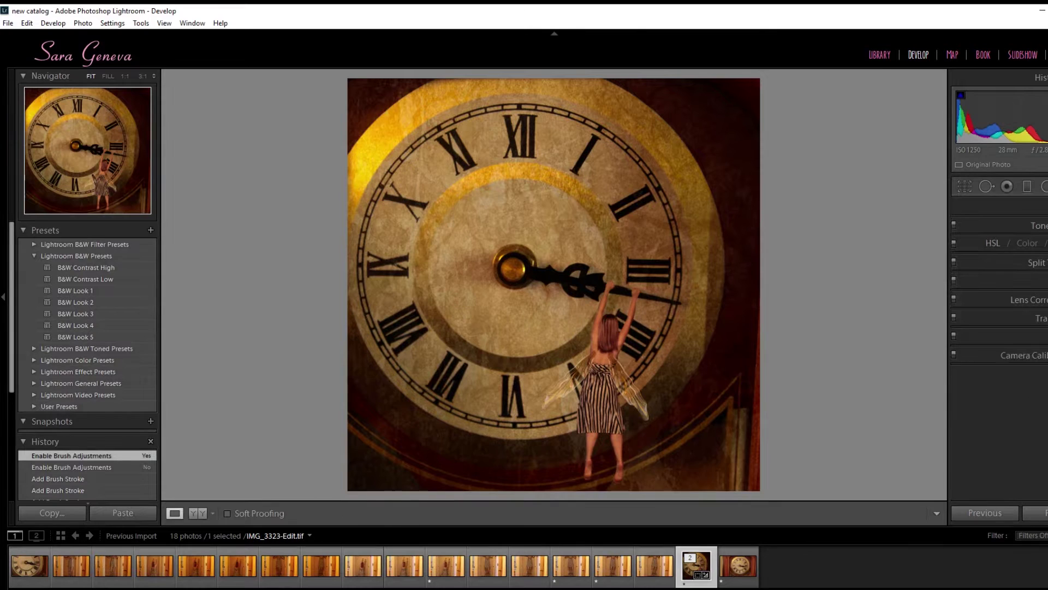
Try a Post-Crop Vignette amount of +12 and reset it to 0
left_click(1010, 336)
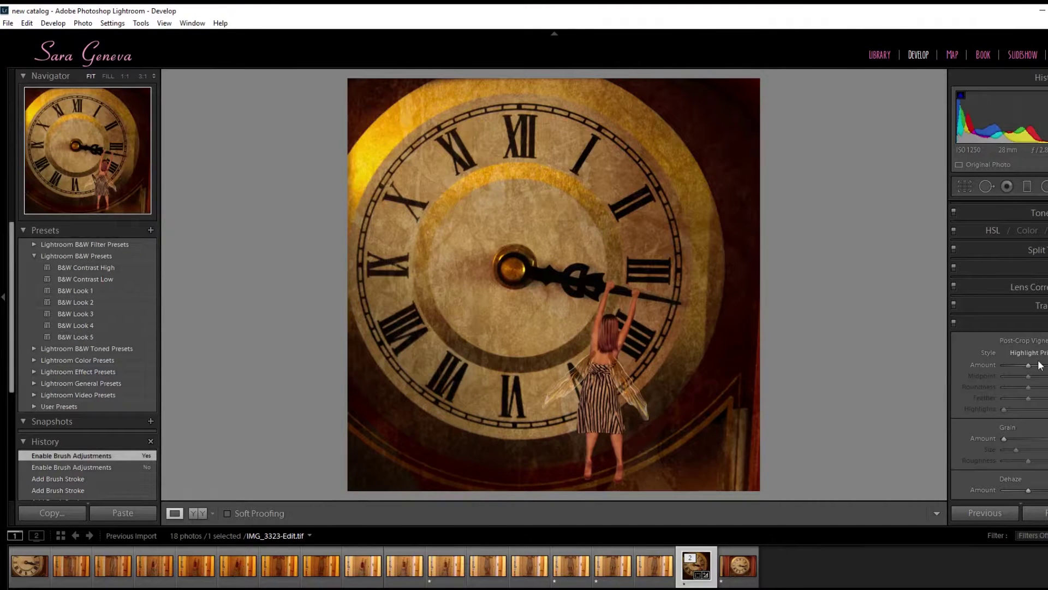
left_click_drag(1026, 371, 1031, 374)
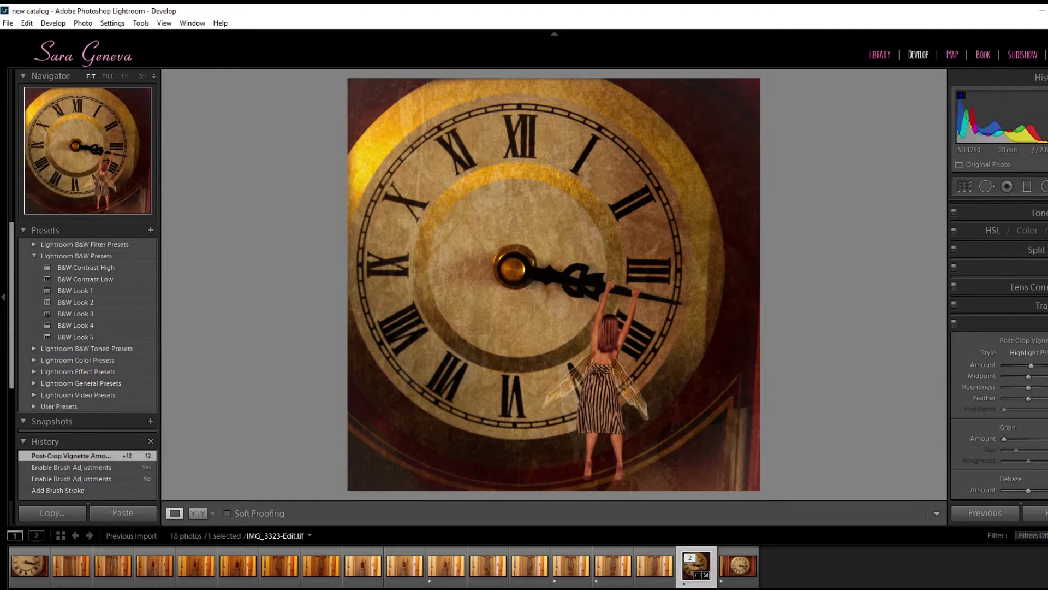
double_click(1030, 365)
left_click(1027, 323)
In Camera Calibration, set the Green Primary hue to -7 and the Blue Primary hue to -8, leaving the Red Primary hue at 0
left_click(1021, 355)
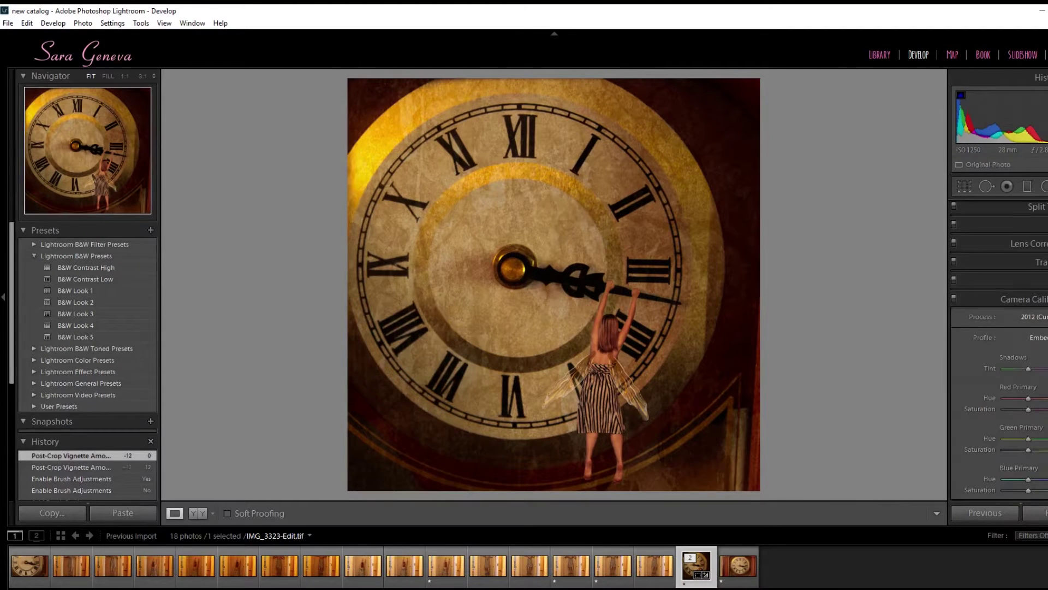
left_click_drag(1029, 398, 1028, 398)
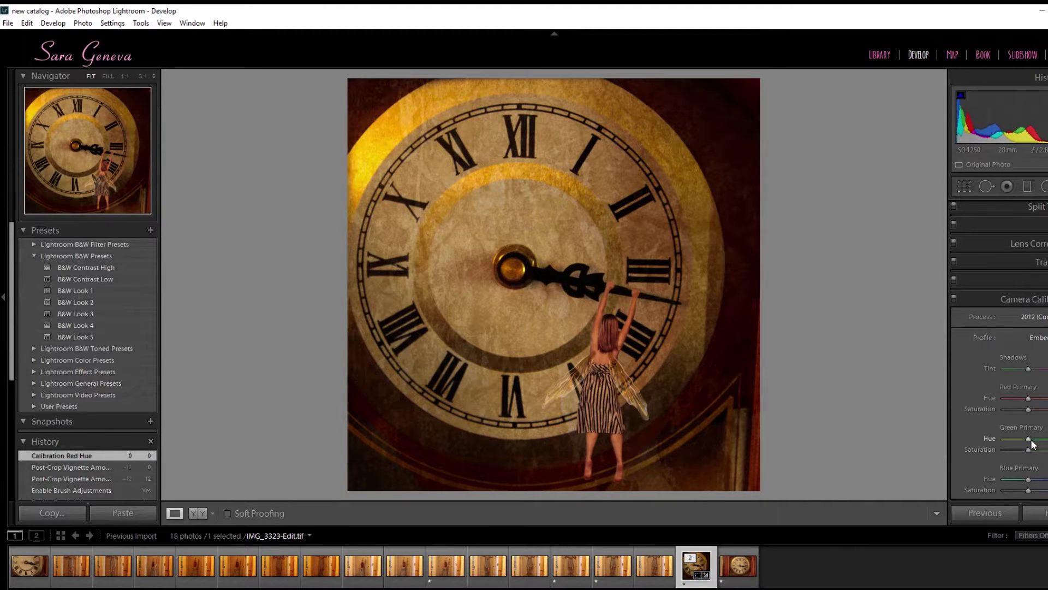
mouse_move(1023, 438)
left_mouse_down()
mouse_move(1025, 428)
mouse_move(1026, 438)
left_mouse_up()
mouse_move(1028, 479)
left_mouse_down()
mouse_move(1019, 479)
mouse_move(1042, 482)
mouse_move(1024, 479)
left_mouse_up()
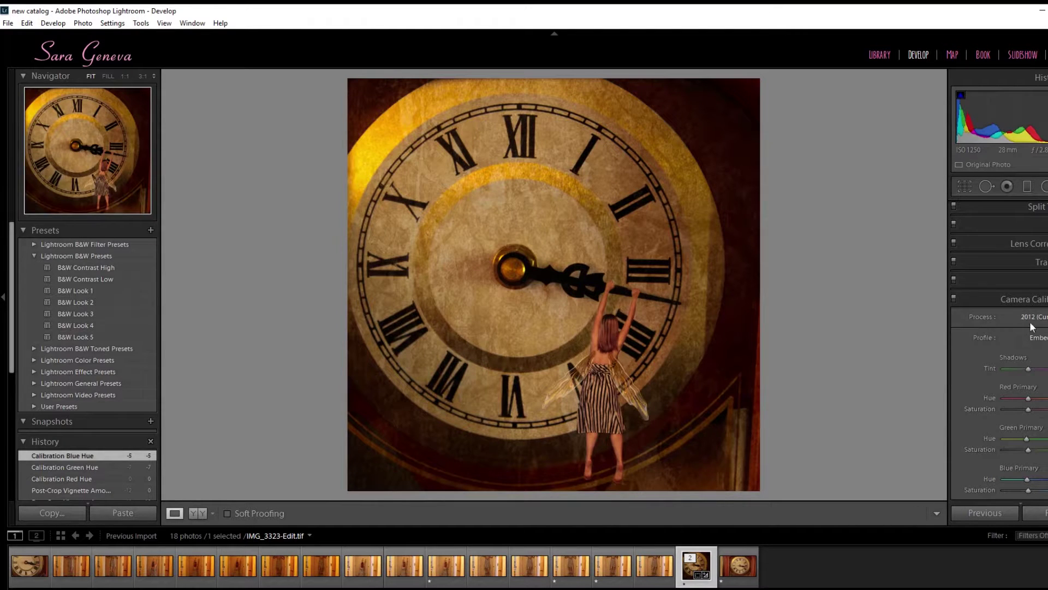
Compare the photo with the calibration disabled and enabled, leaving the calibration enabled
left_click(954, 299)
left_click(954, 298)
left_click(953, 299)
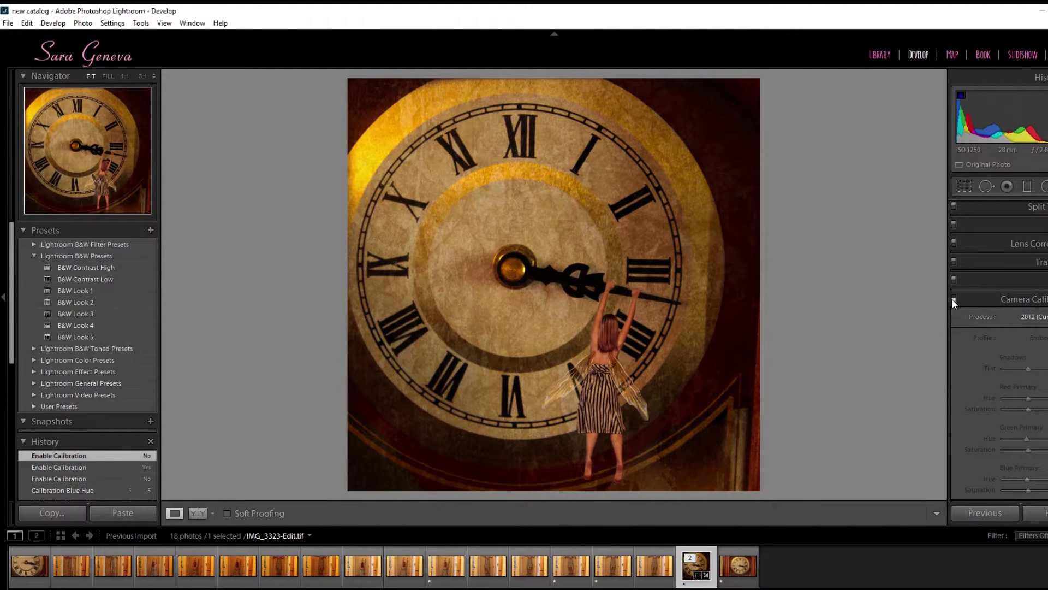
left_click(954, 298)
left_click(977, 298)
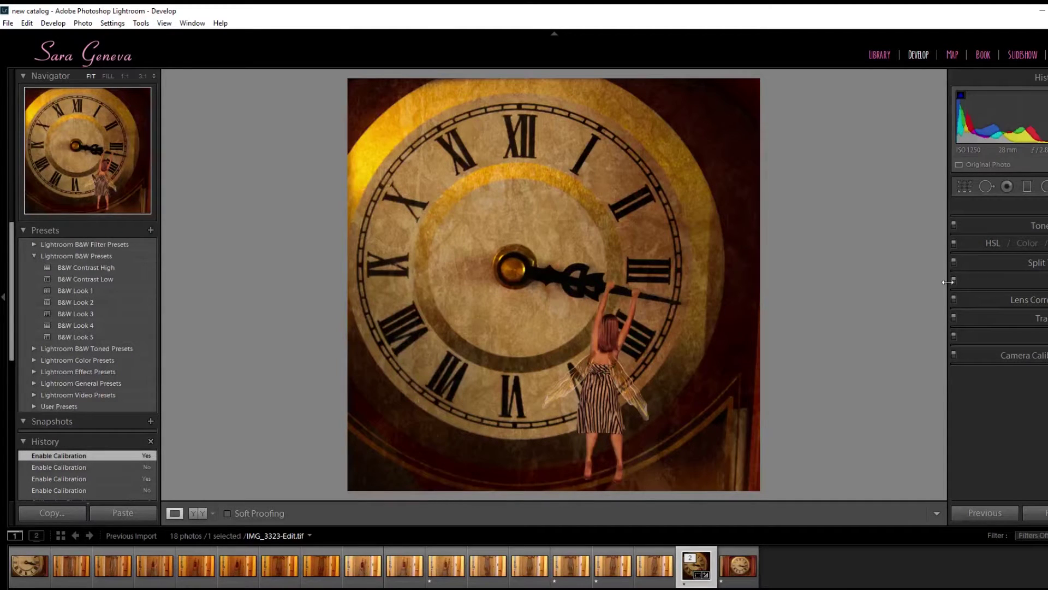
Switch to Photoshop and examine the black silhouette by temporarily hiding the woman's layer above it
key("k")
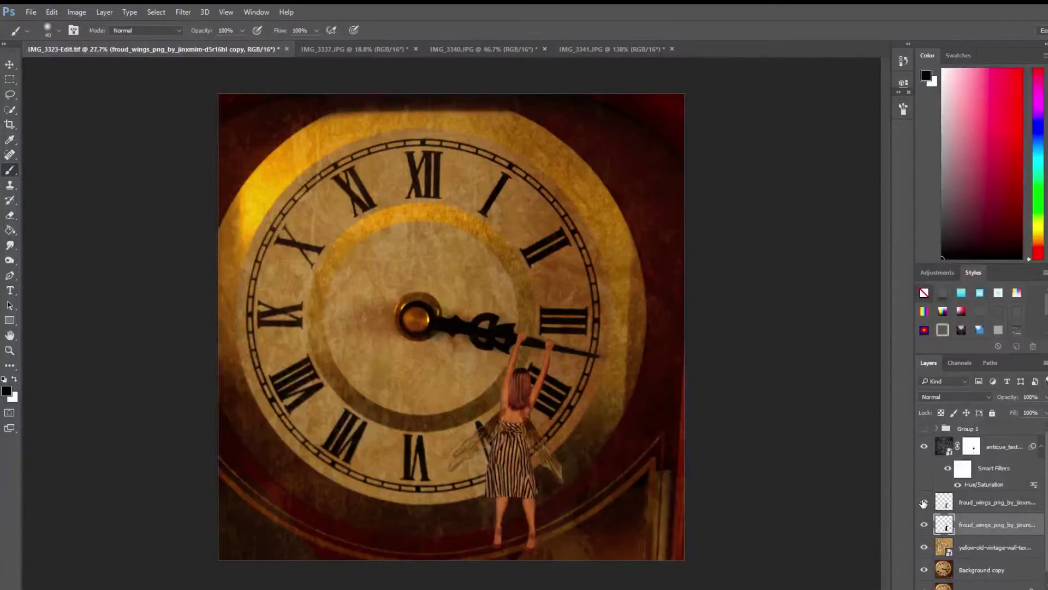
left_click(923, 503)
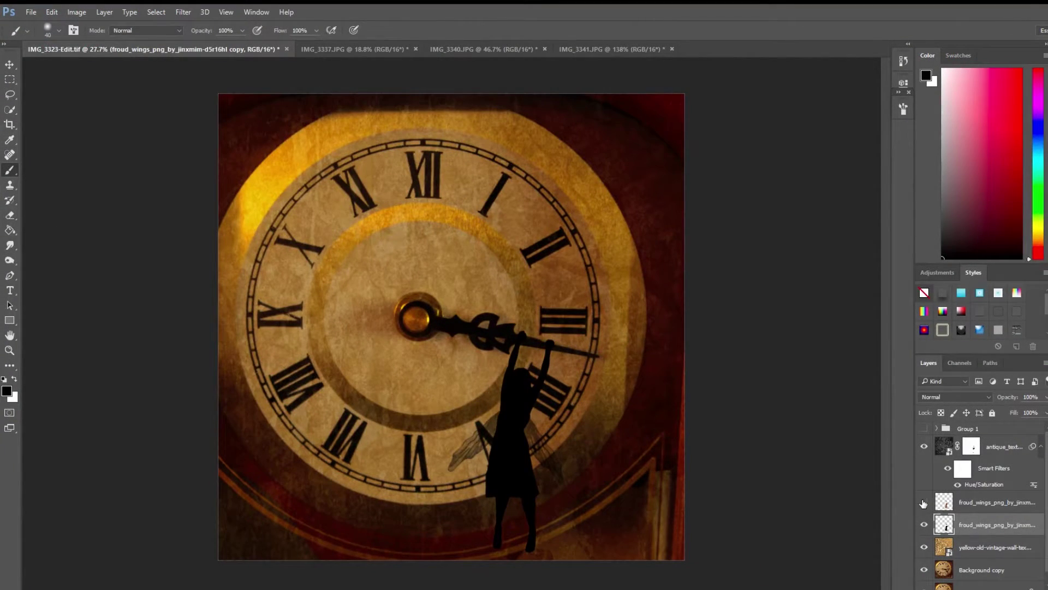
left_click(923, 503)
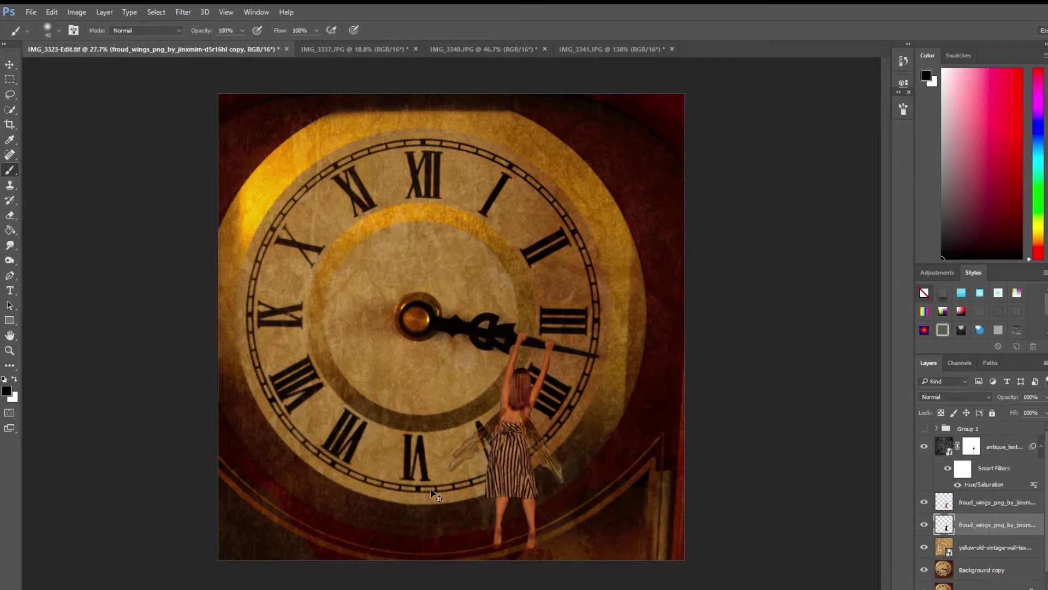
Use Free Transform to offset the black silhouette layer slightly to the right of the woman as her shadow
key("ctrl+t")
scroll(448, 446, "up", 3)
left_click_drag(553, 499, 503, 436)
left_click(183, 12)
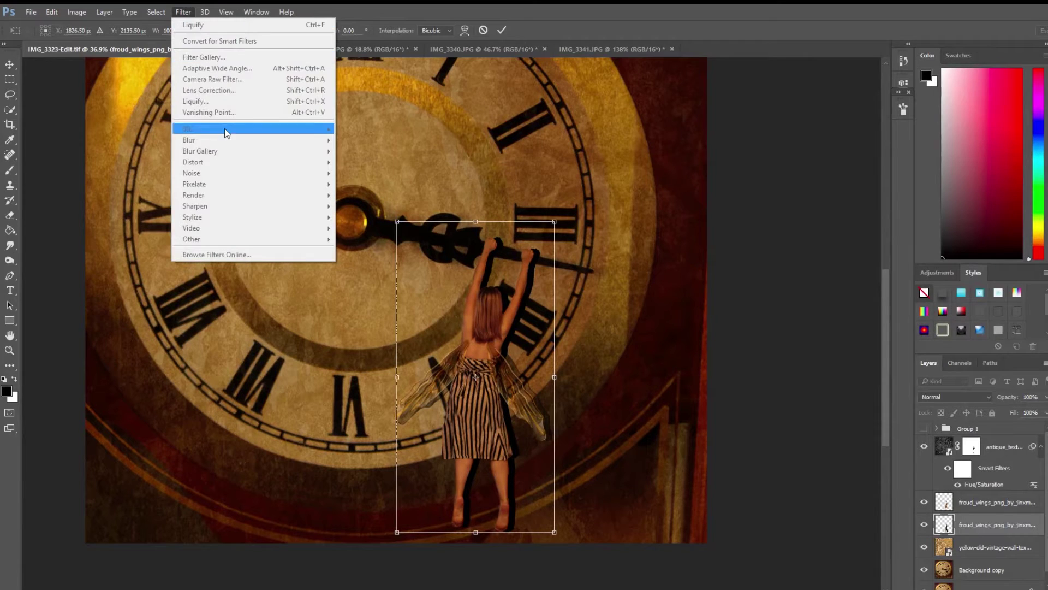
key("Escape")
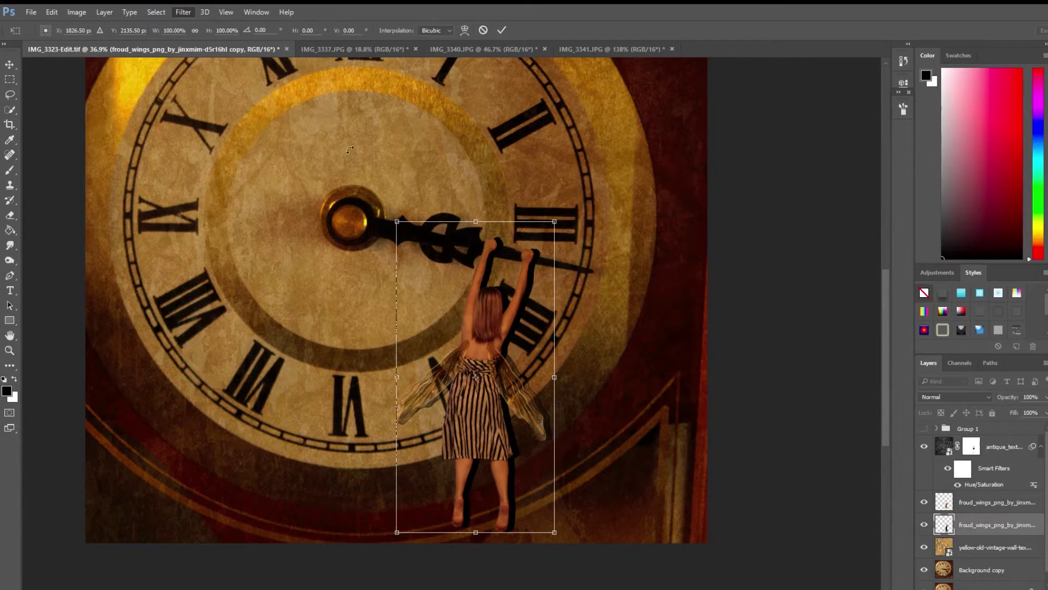
left_click(501, 30)
Apply a Gaussian Blur with a 7.0-pixel radius to the silhouette layer and strongly reduce its opacity for a faint shadow
left_click(183, 12)
mouse_move(229, 141)
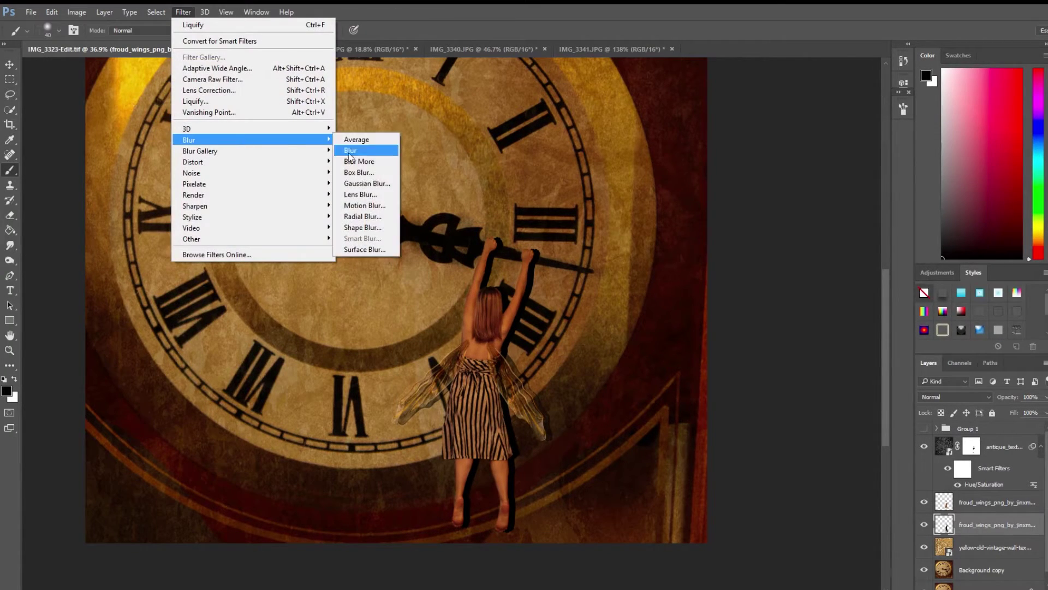
left_click(364, 184)
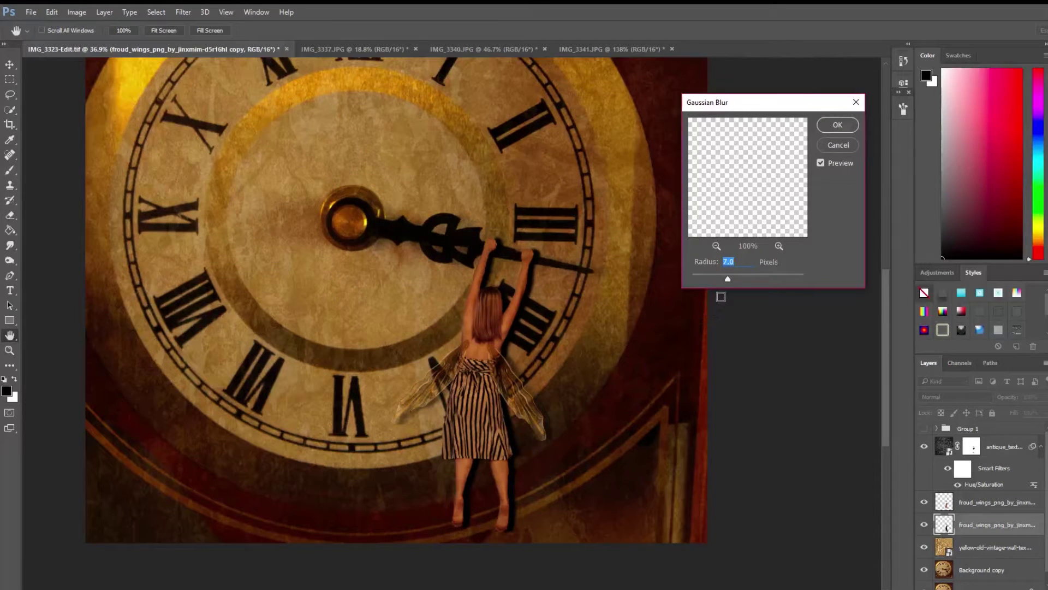
left_click(838, 126)
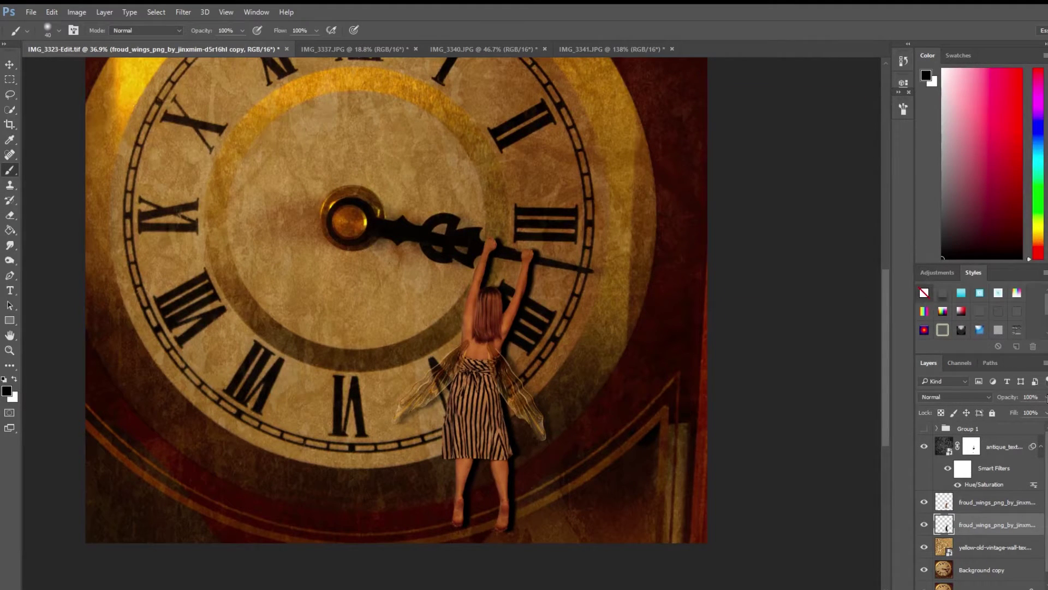
left_click_drag(1045, 397, 993, 413)
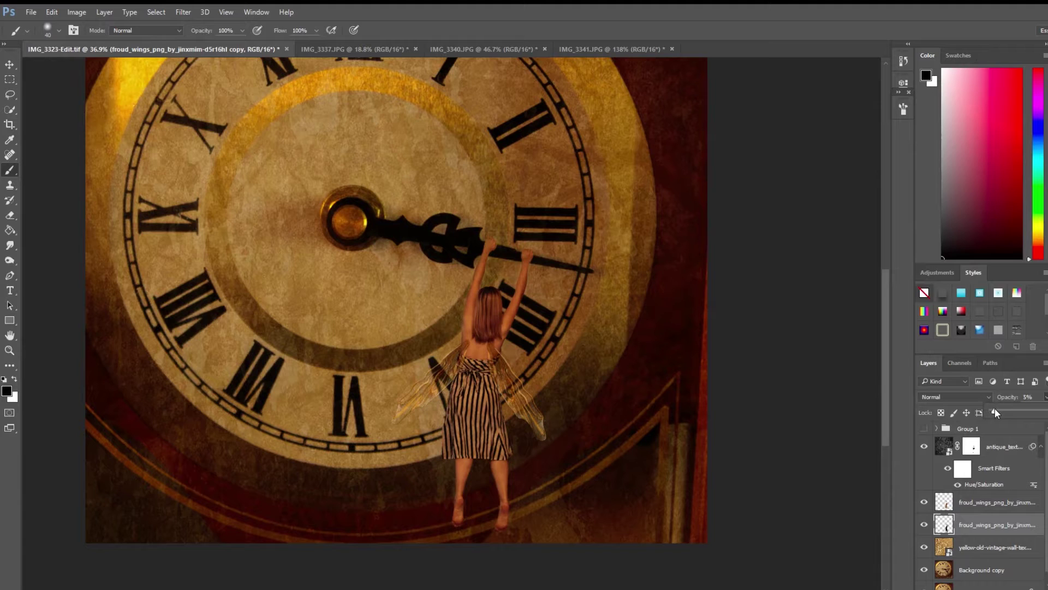
left_click_drag(995, 413, 993, 411)
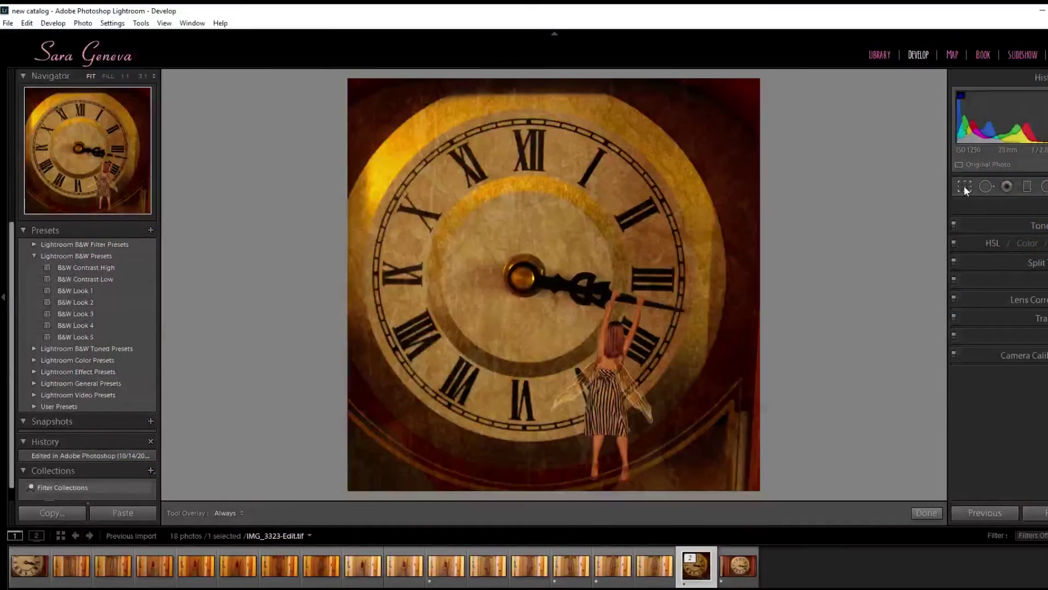
Switch to Lightroom and crop the composite inward from the upper-left corner, trimming the dark border above the clock
left_click(965, 187)
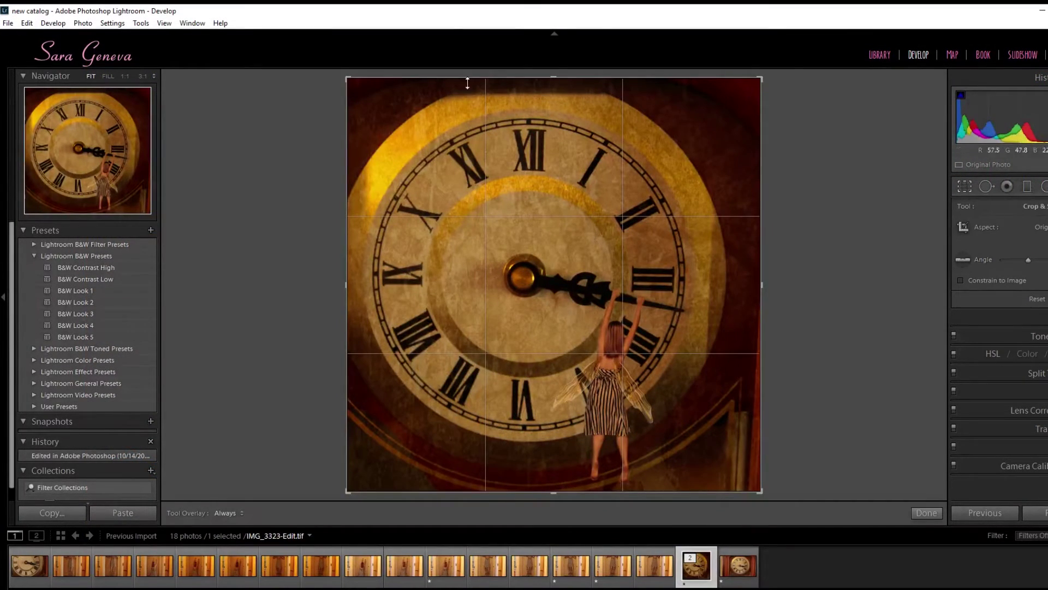
left_click_drag(347, 76, 350, 84)
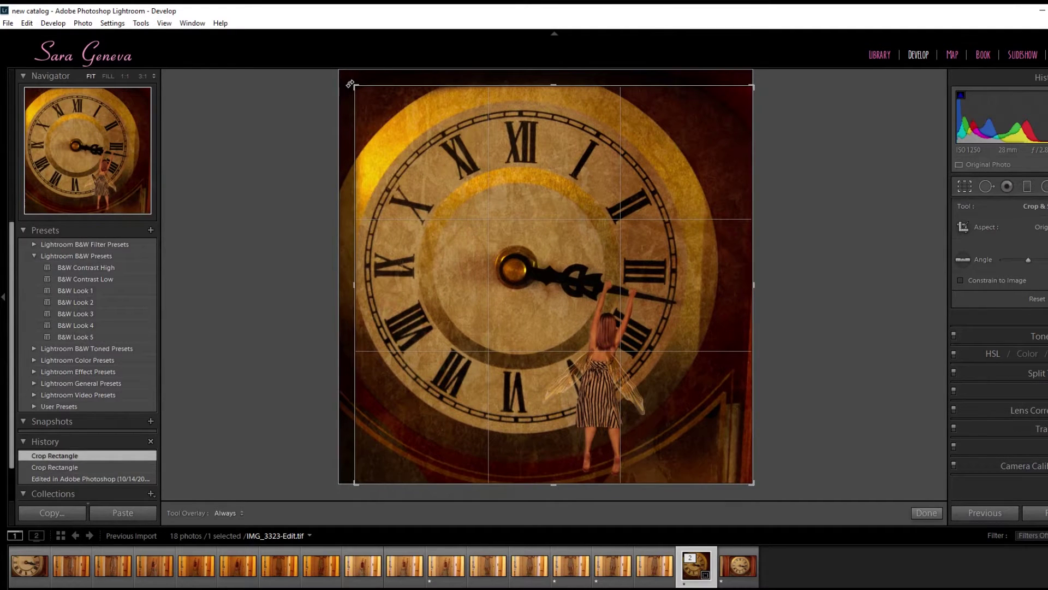
double_click(419, 204)
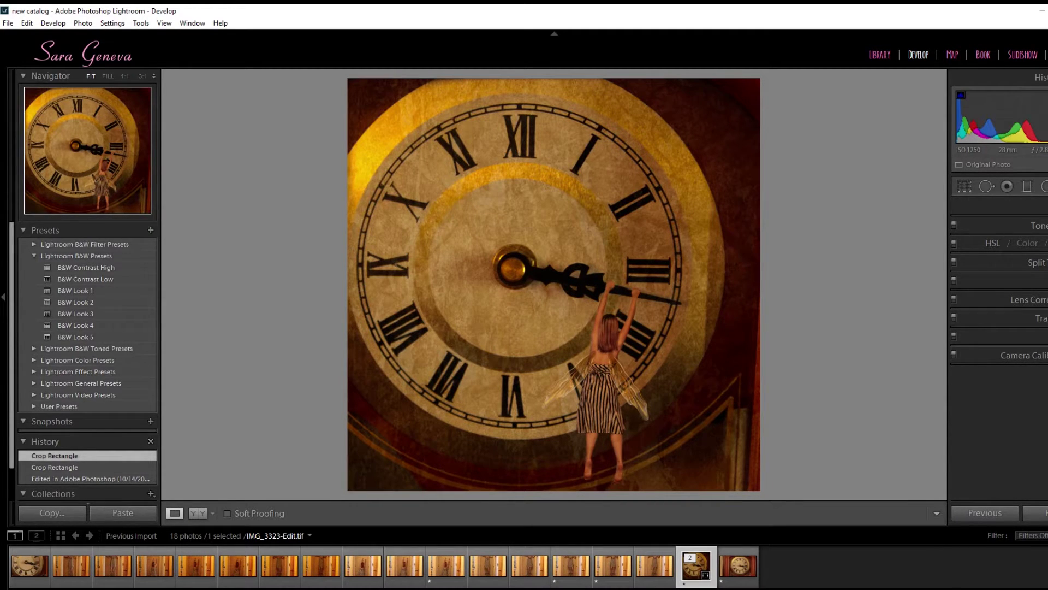
Raise the composite's highlights slightly, set its contrast to 12, and cool its temperature to -14
left_click(1047, 187)
left_click(1047, 186)
left_click(1045, 206)
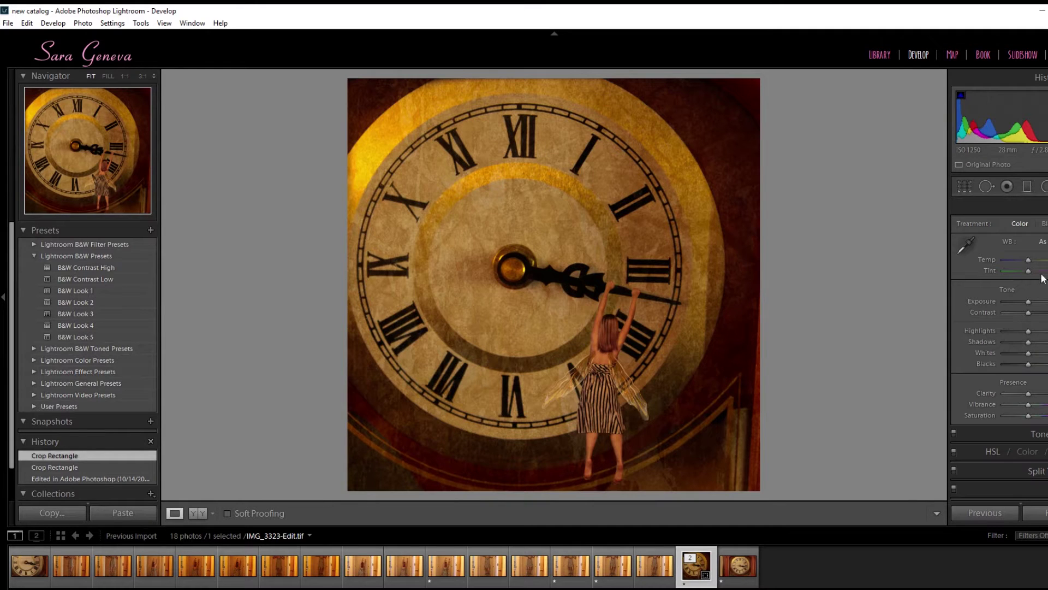
left_click_drag(1029, 337, 1030, 316)
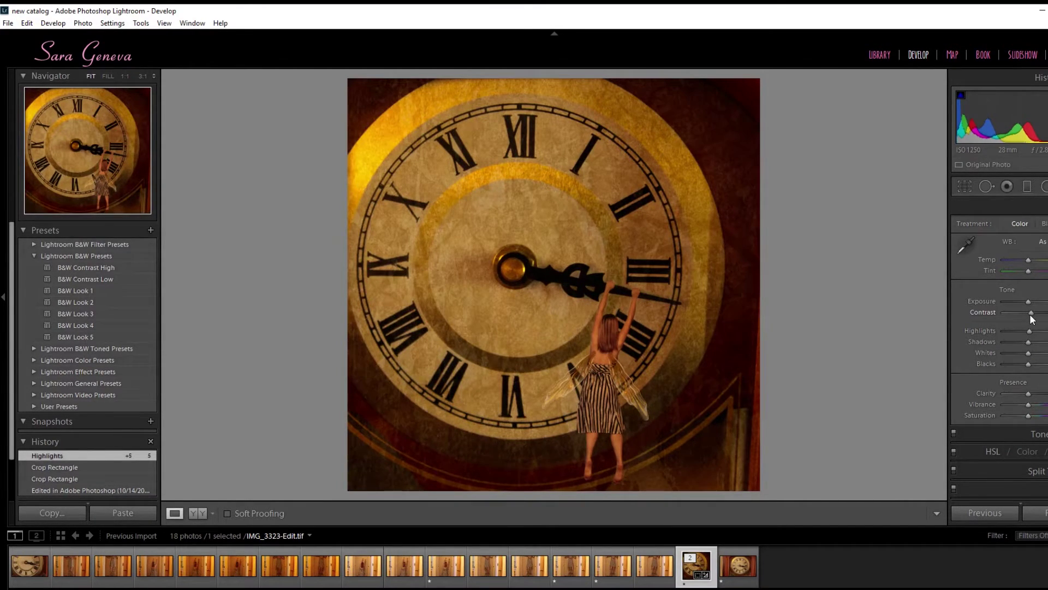
left_click_drag(1028, 261, 1026, 266)
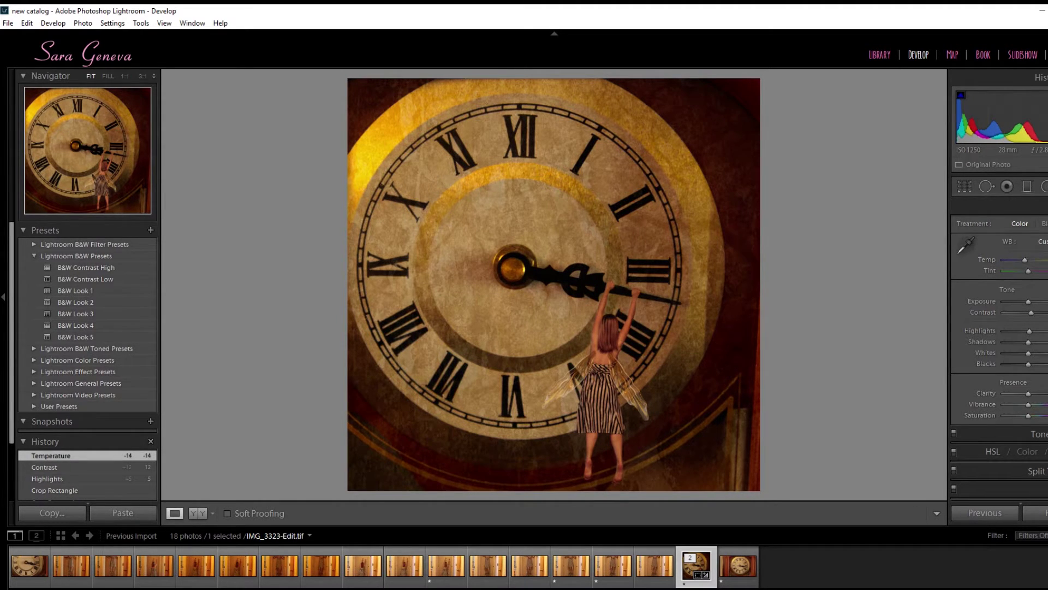
Paint a subtle exposure boost over the golden rim and face of the clock with an enlarged Adjustment Brush
key("k")
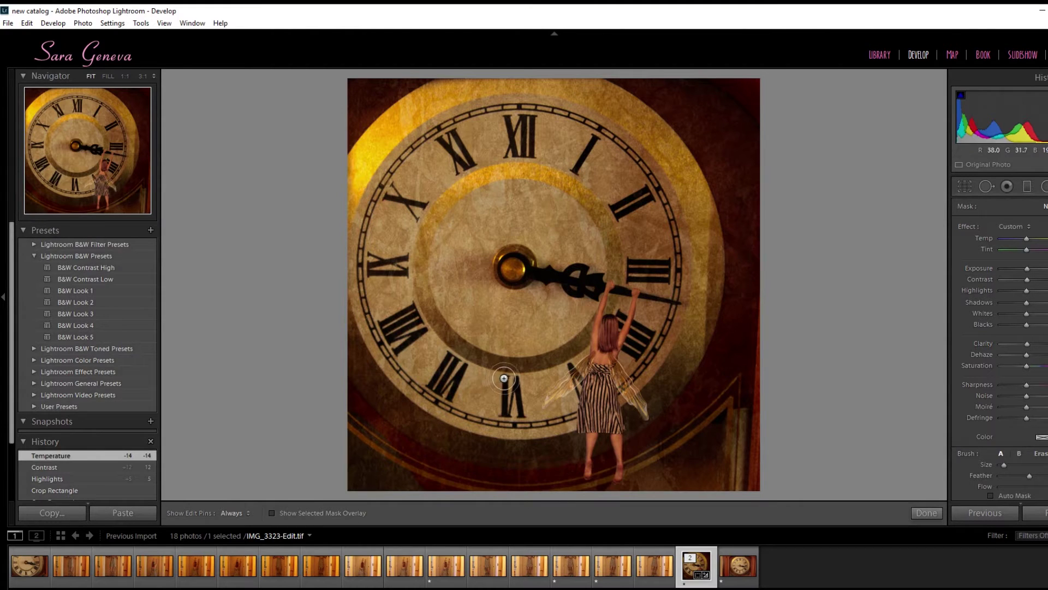
scroll(447, 339, "up", 3)
scroll(447, 339, "up", 2)
mouse_move(384, 114)
left_mouse_down()
mouse_move(393, 124)
mouse_move(375, 145)
mouse_move(455, 194)
mouse_move(496, 403)
left_mouse_up()
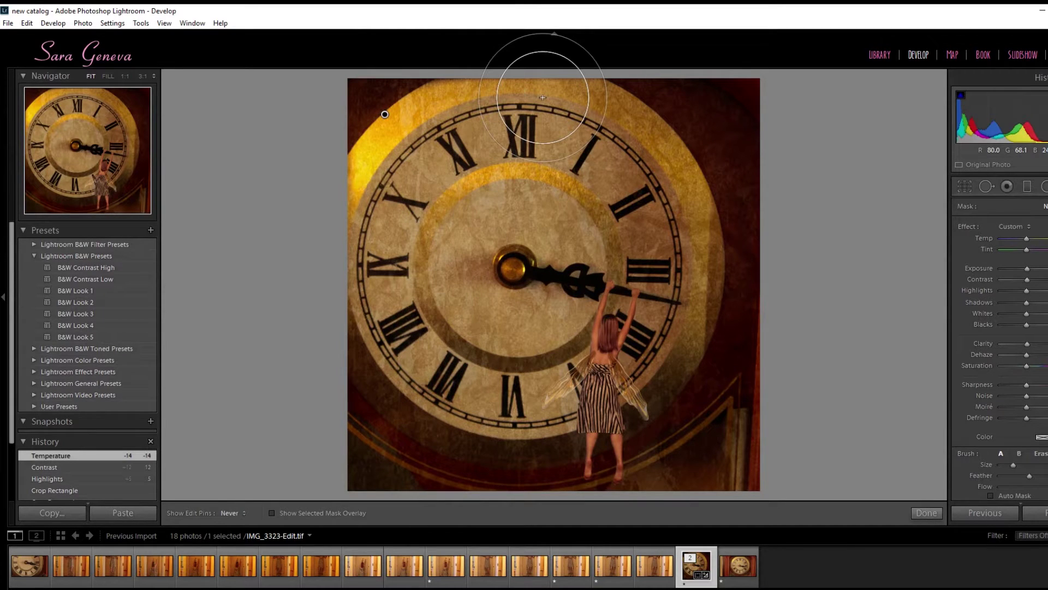
left_click_drag(542, 97, 543, 98)
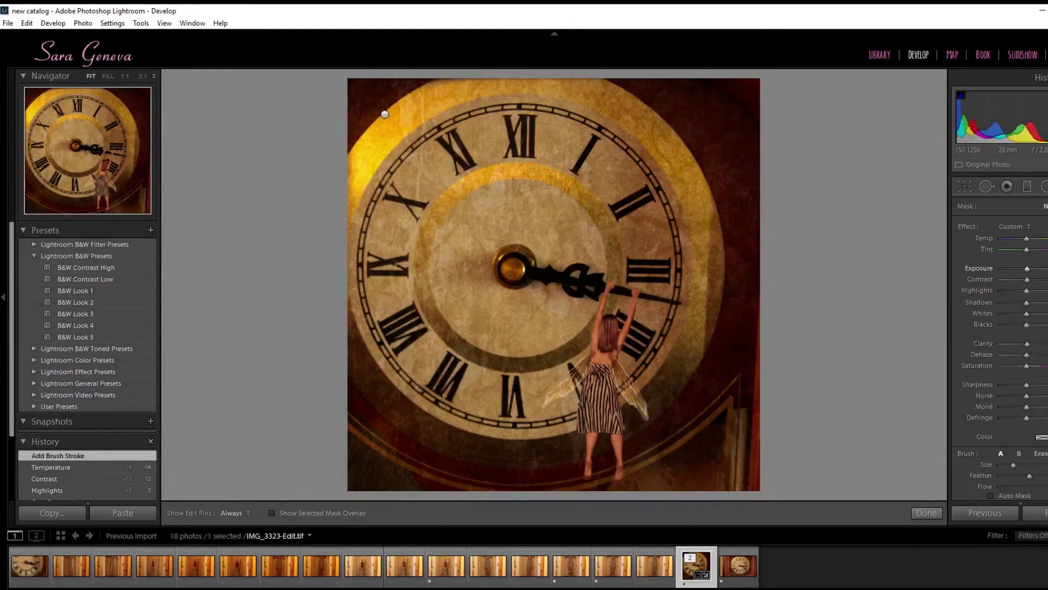
Darken the outer areas around the clock using Adjustment Brush strokes with reduced exposure, a softer feather and a larger size
left_click_drag(1027, 269, 1024, 268)
left_click_drag(1024, 269, 1024, 272)
left_click_drag(1029, 475, 1046, 475)
key("h")
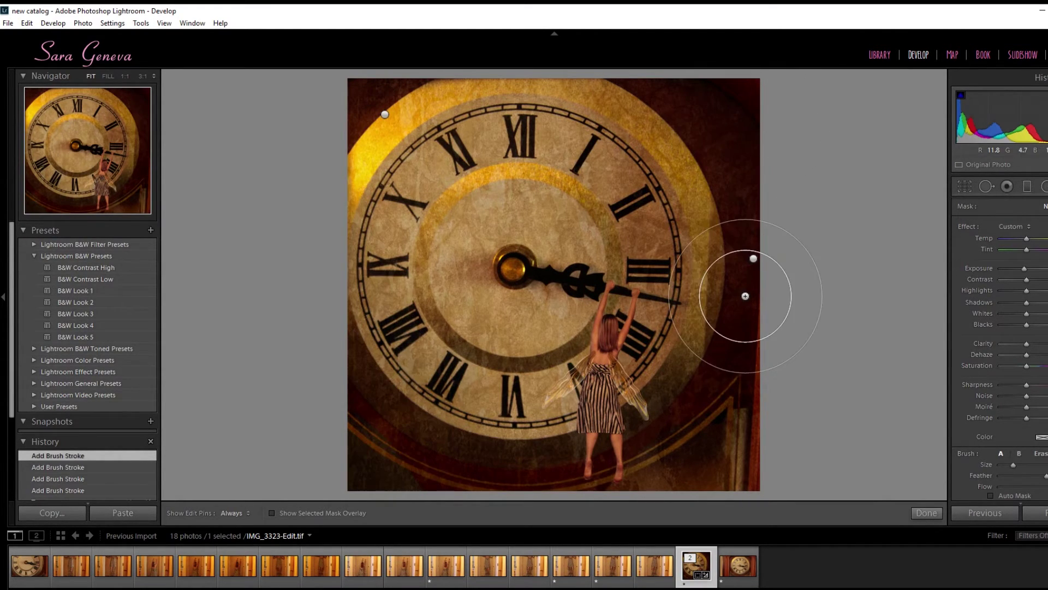
scroll(746, 295, "up", 5)
key("h")
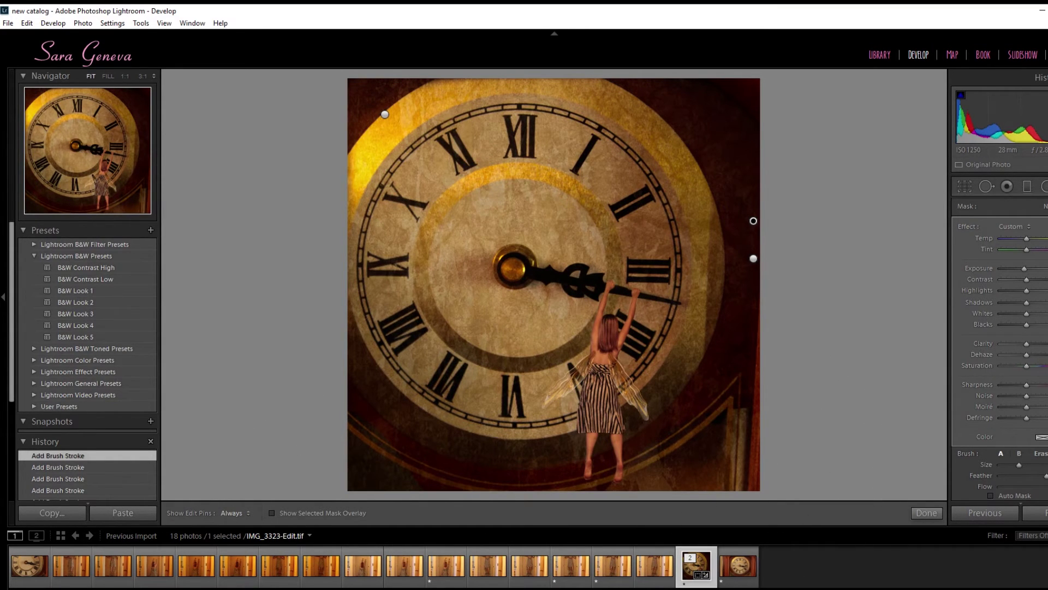
Compare the image with the brush adjustments turned off and on, then close the Adjustment Brush
scroll(998, 441, "down", 3)
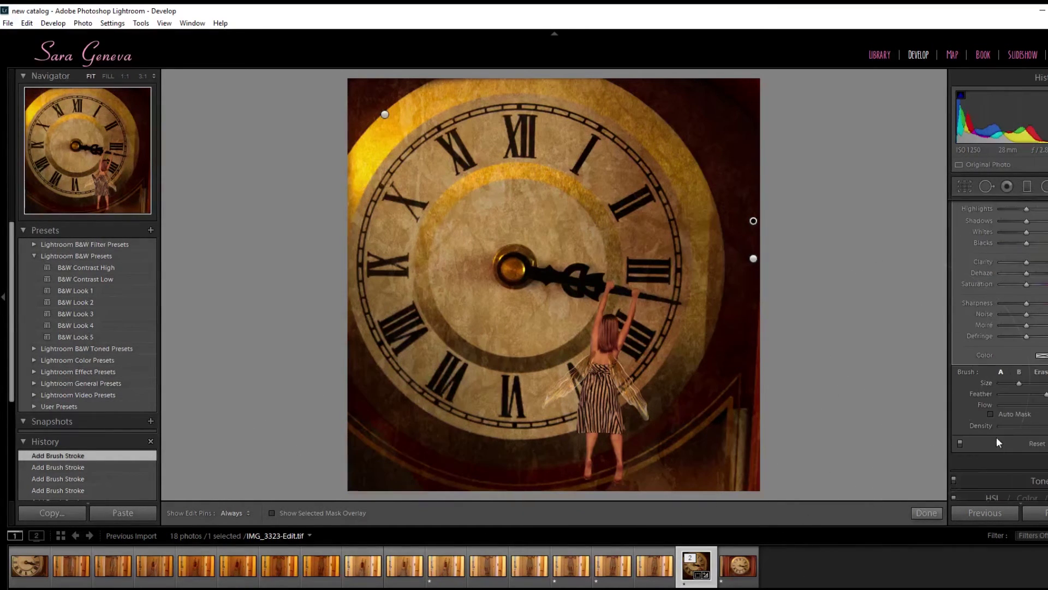
left_click(959, 444)
left_click(959, 444)
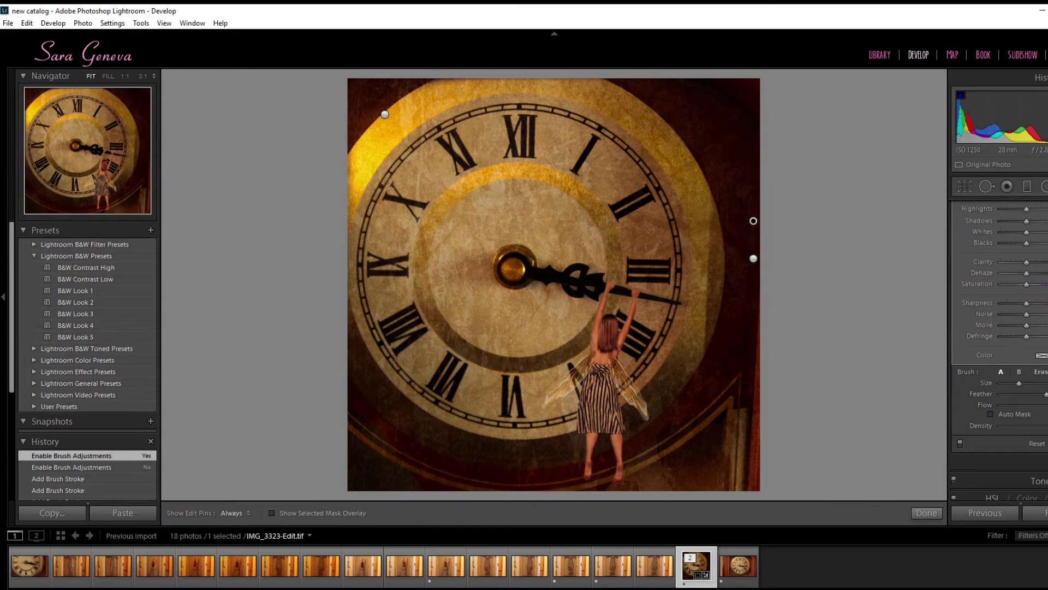
scroll(1001, 345, "down", 3)
key("k")
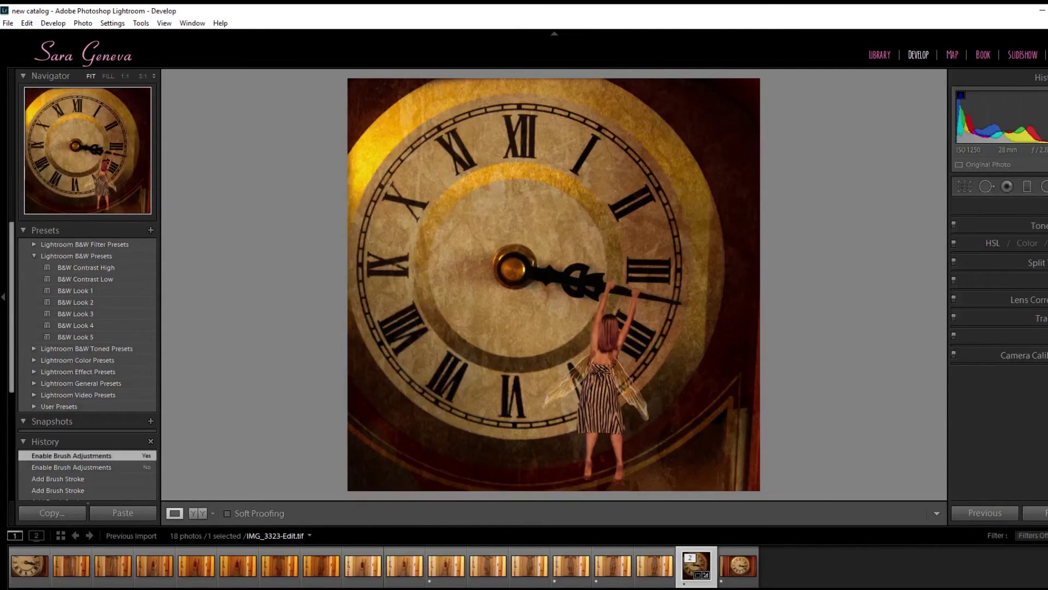
left_click(1045, 336)
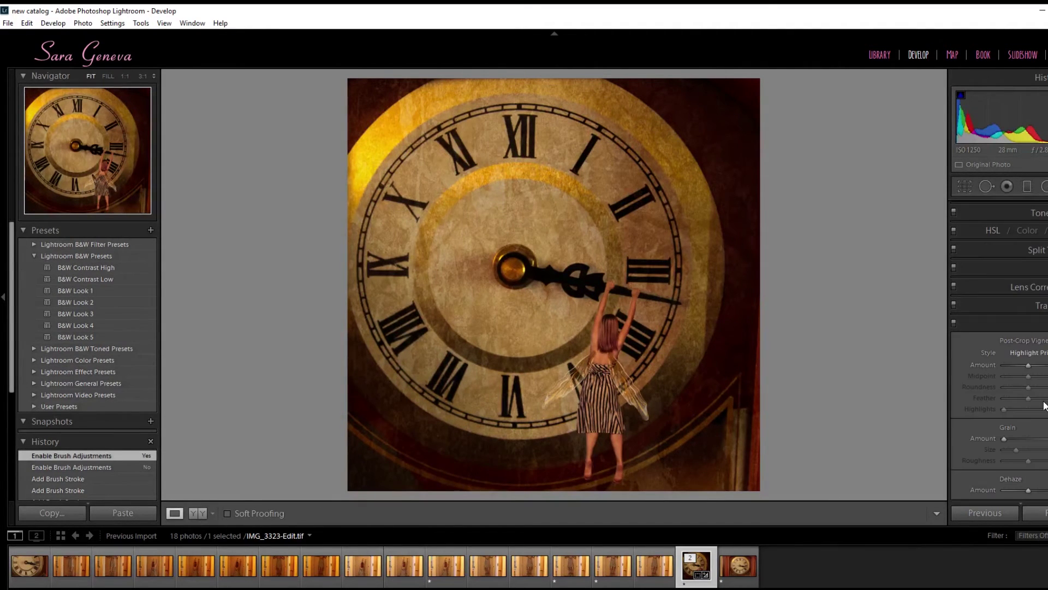
left_click_drag(1028, 366, 1031, 366)
double_click(1031, 364)
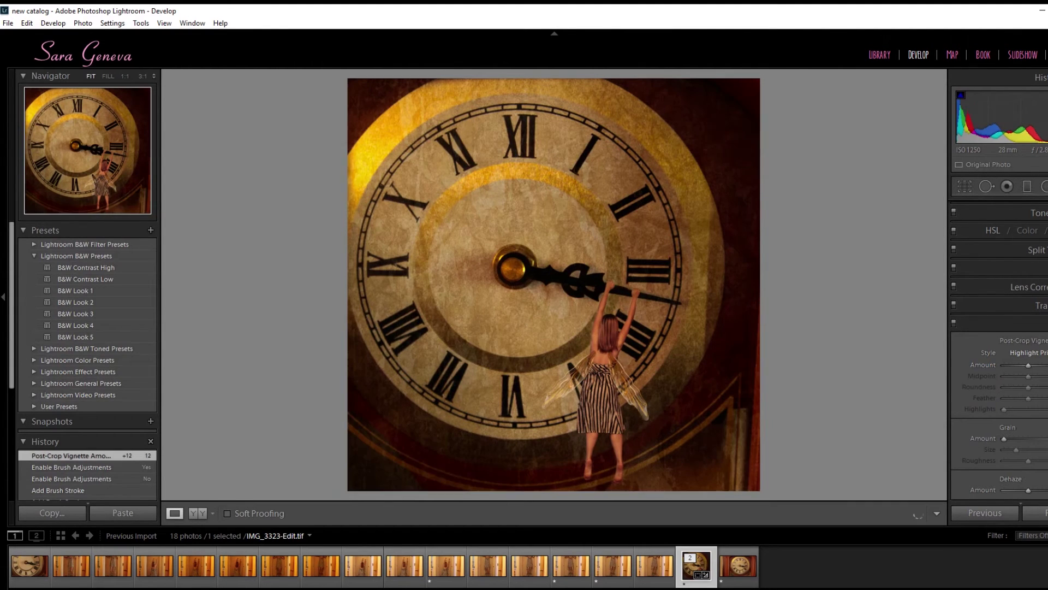
left_click(1045, 322)
Shift the camera calibration's green primary hue to -7 and its blue primary hue to -3
left_click(1044, 355)
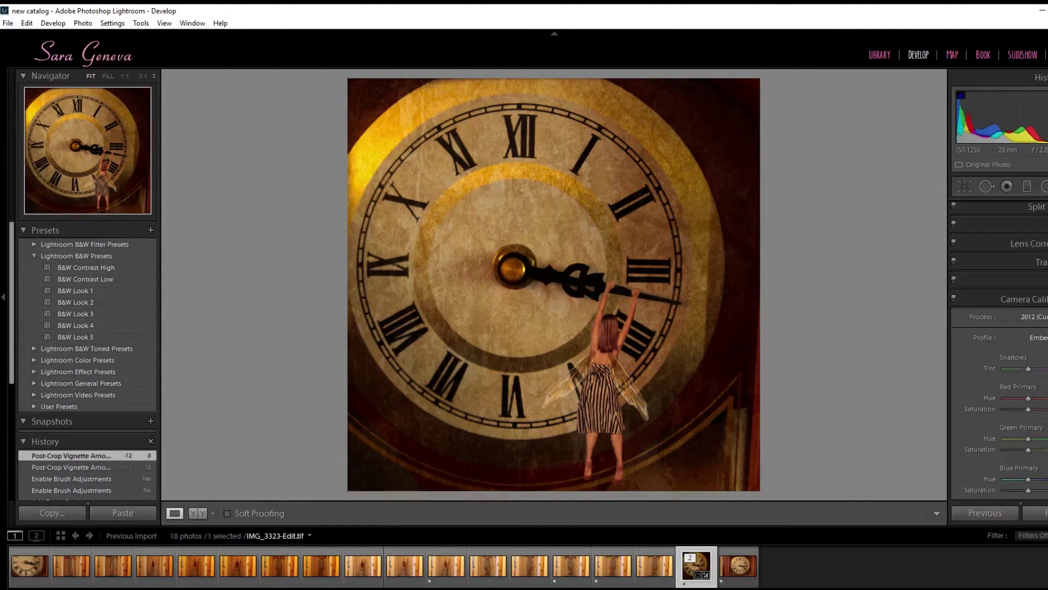
left_click_drag(1028, 398, 1028, 399)
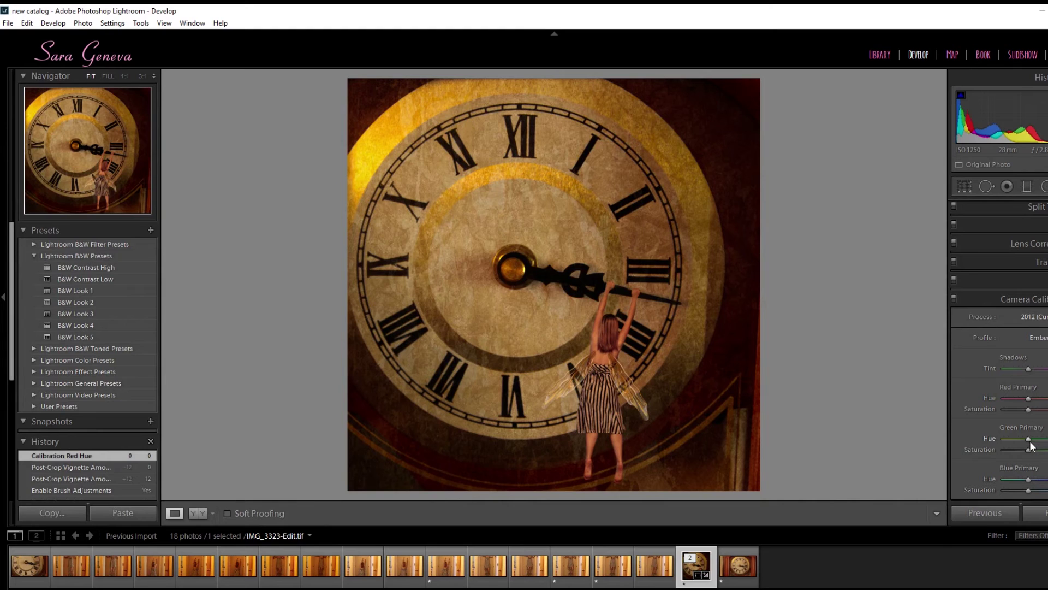
left_click_drag(1029, 439, 1024, 429)
left_click_drag(1025, 432, 1026, 434)
mouse_move(1028, 478)
left_mouse_down()
mouse_move(1017, 477)
mouse_move(1045, 483)
mouse_move(1026, 478)
left_mouse_up()
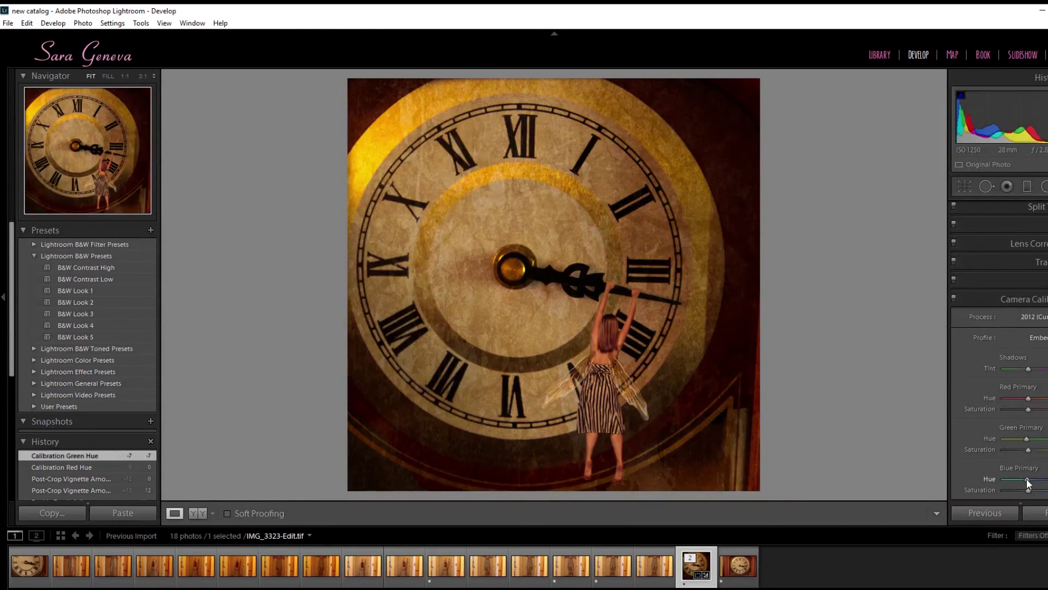
Compare the image with the camera calibration changes turned off and on, leaving them enabled
left_click(954, 299)
left_click(952, 299)
left_click(953, 299)
left_click(953, 299)
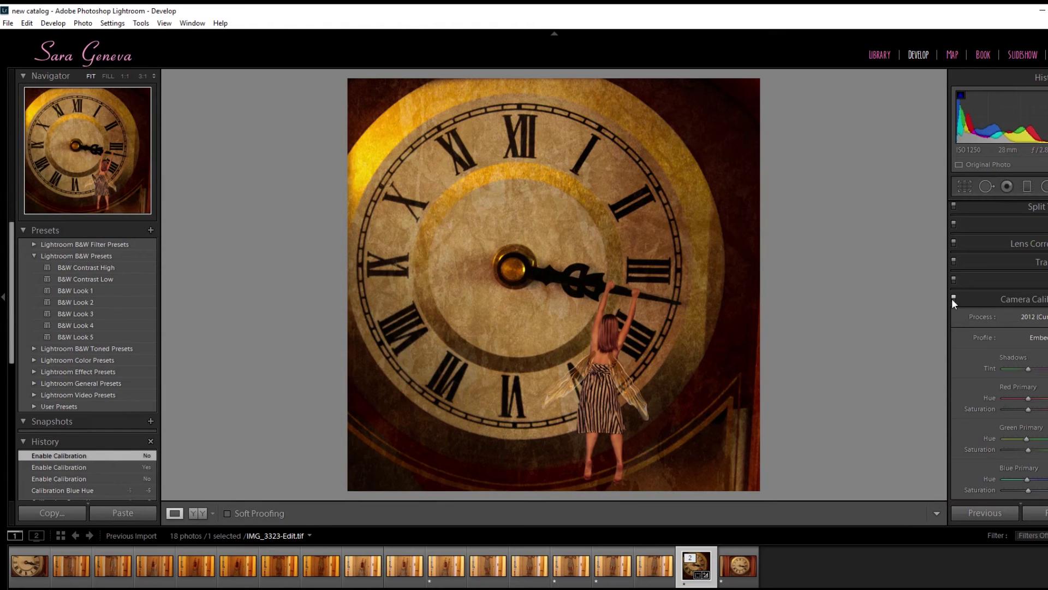
left_click(1015, 298)
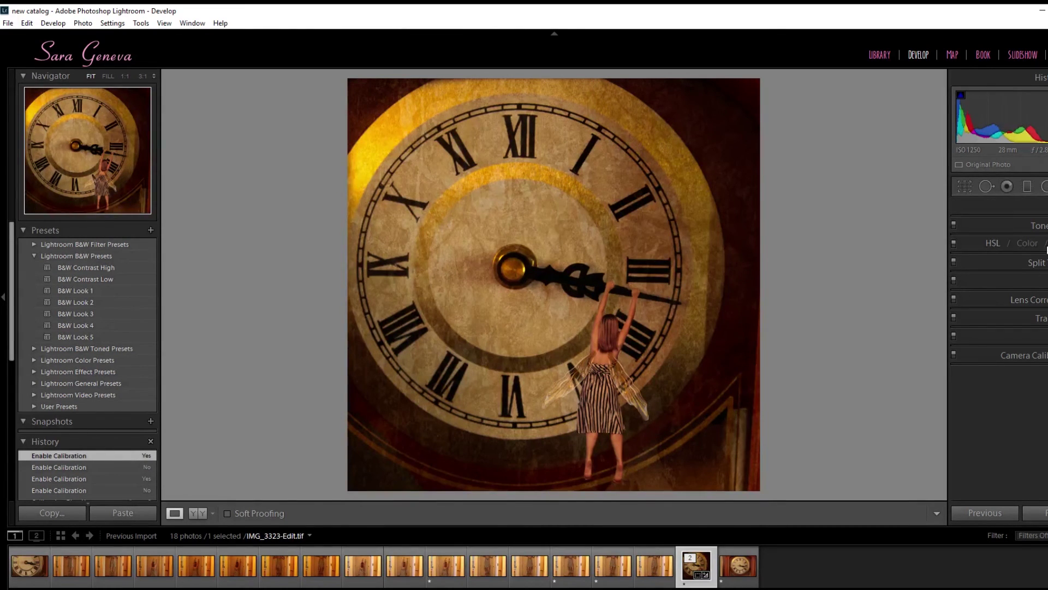
Reactivate the Adjustment Brush for more local adjustments on the composite
key("k")
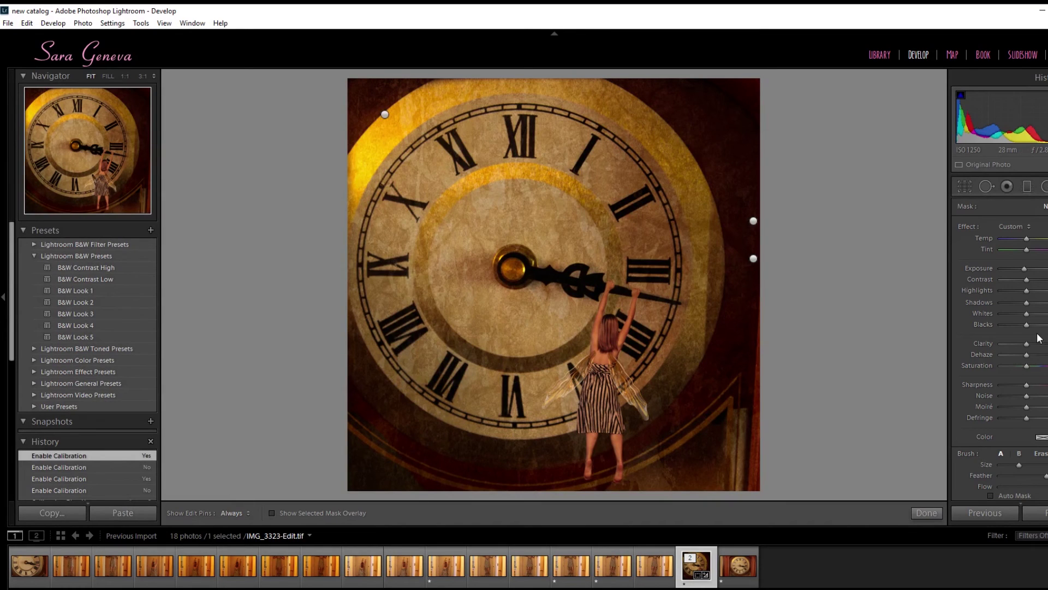